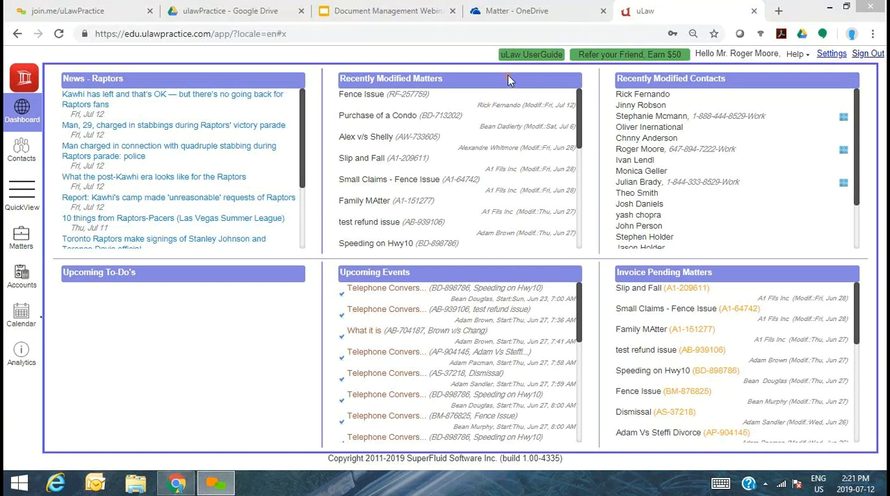
# - In the profile's matter settings, set Matter Documents to None and save the settings
pyautogui.click(831, 56)
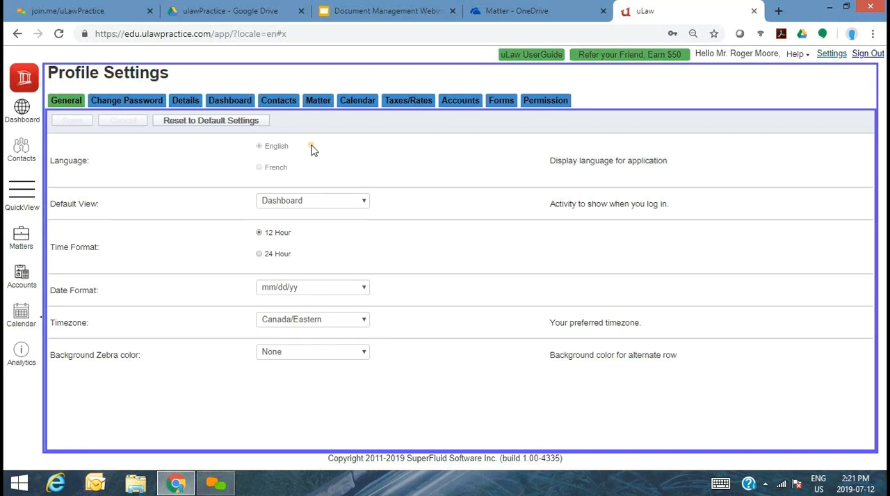
pyautogui.click(319, 102)
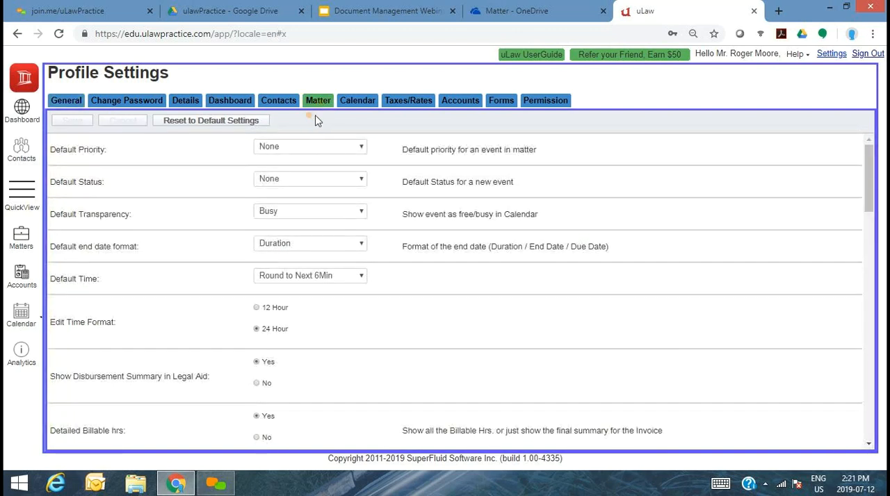
pyautogui.moveTo(867, 178); pyautogui.dragTo(877, 324)
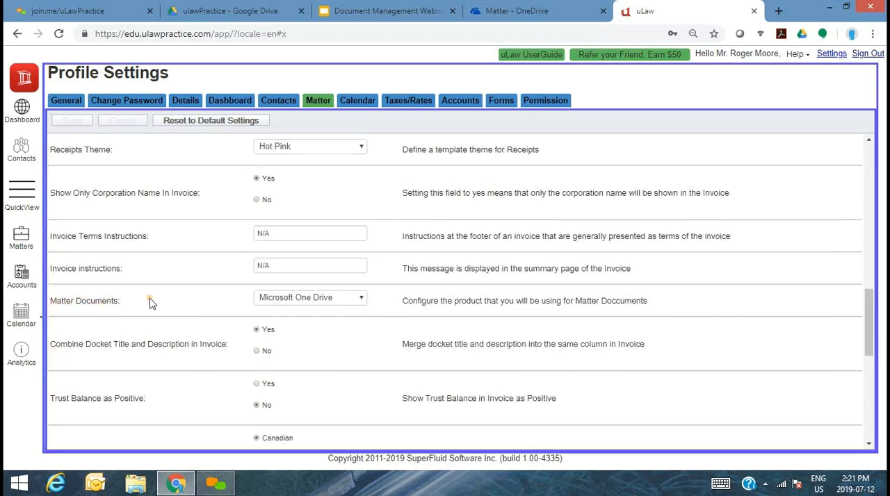
pyautogui.click(312, 299)
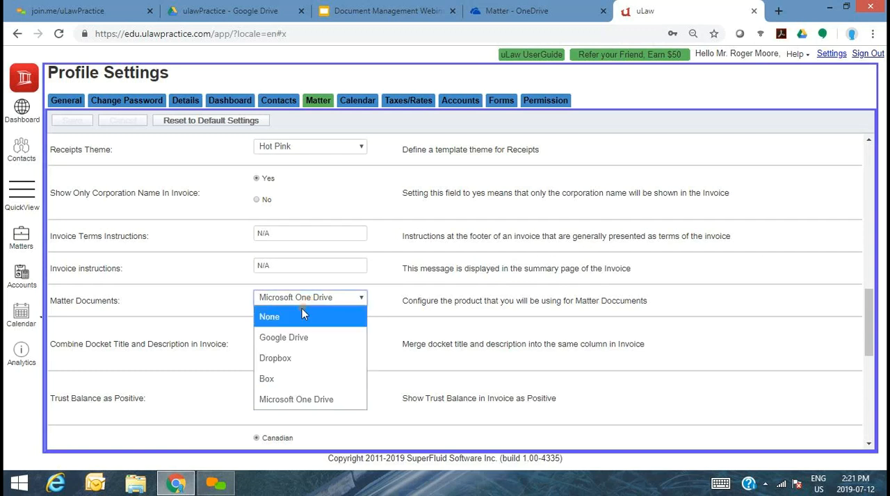
pyautogui.click(301, 312)
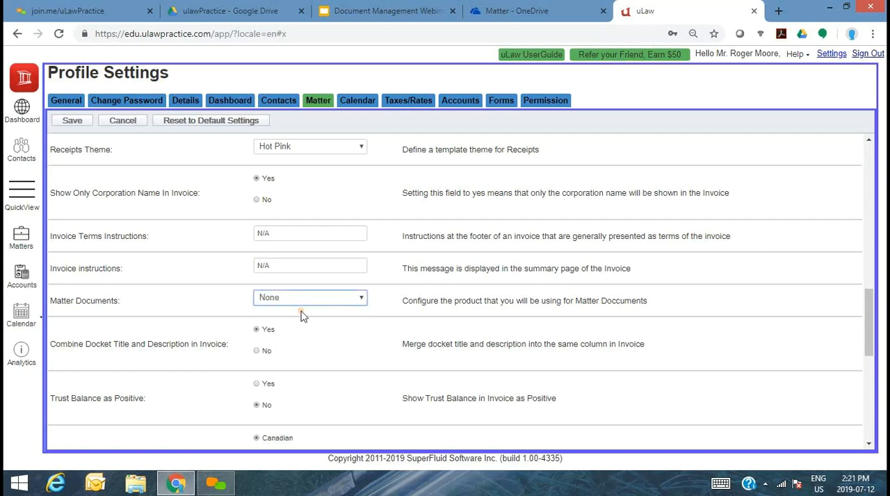
pyautogui.click(80, 122)
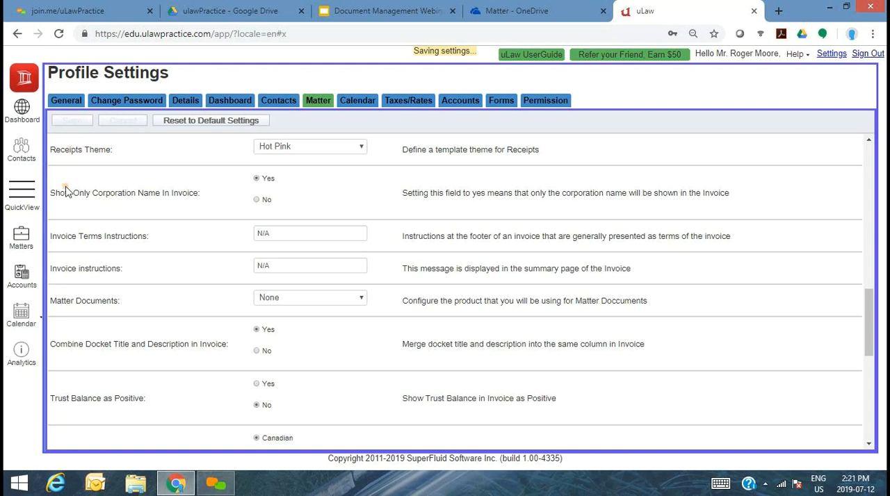
# - Open the Fence Issue matter and view its events and documents
pyautogui.click(22, 240)
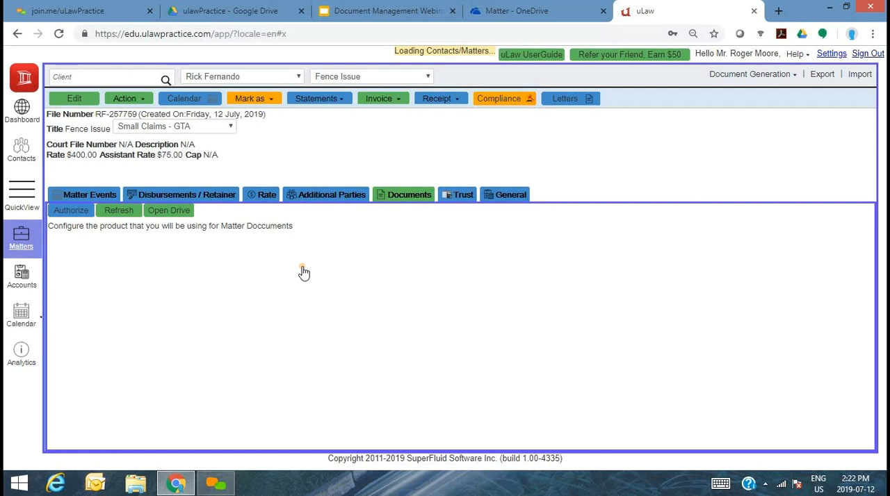
pyautogui.click(93, 197)
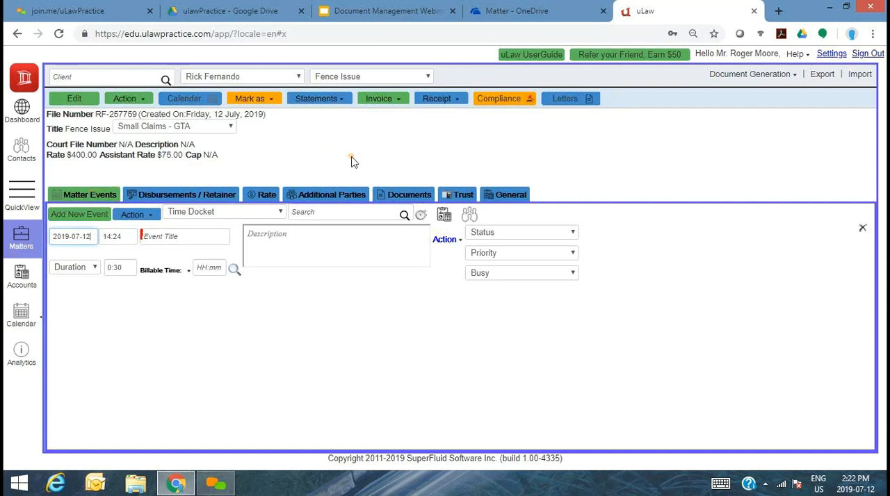
pyautogui.click(408, 197)
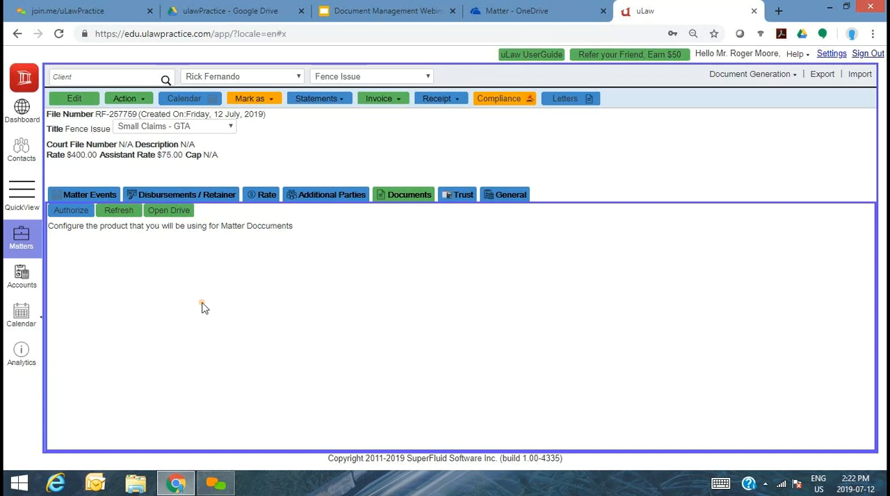
# - Set Matter Documents to Microsoft One Drive in the profile settings, save, and reopen the matter's documents
pyautogui.click(831, 54)
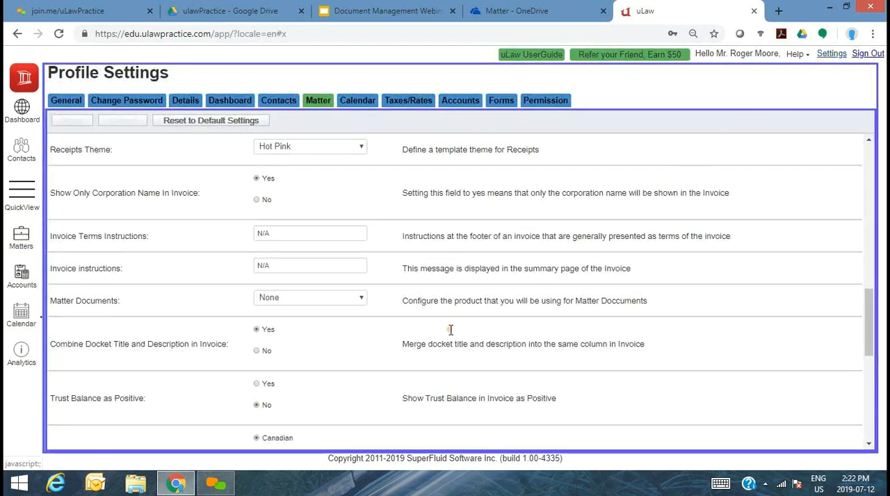
pyautogui.click(302, 300)
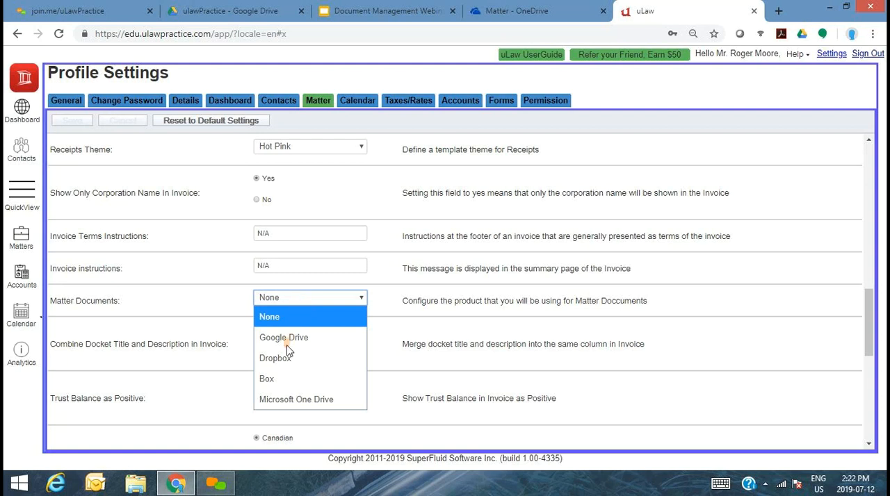
pyautogui.click(302, 398)
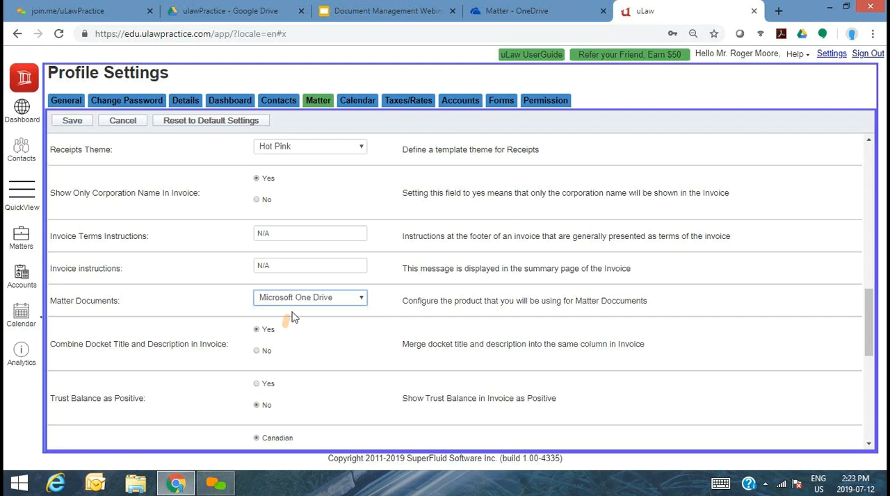
pyautogui.click(73, 121)
pyautogui.click(75, 125)
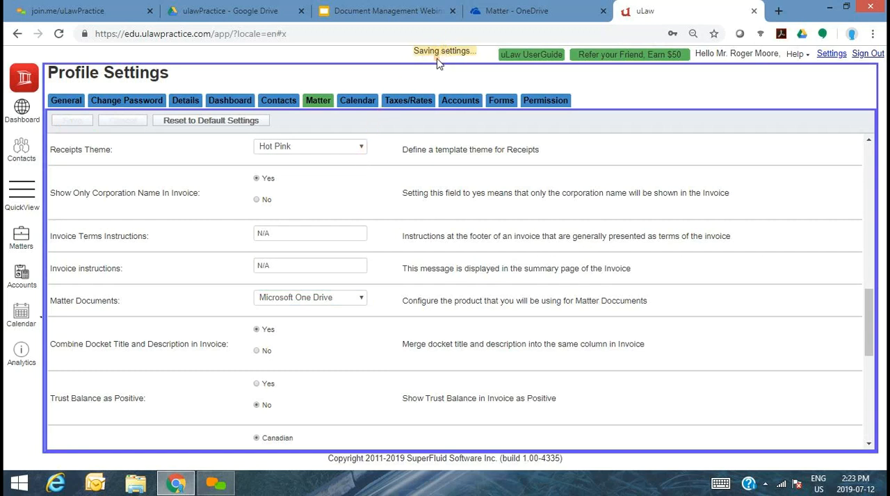
pyautogui.click(20, 244)
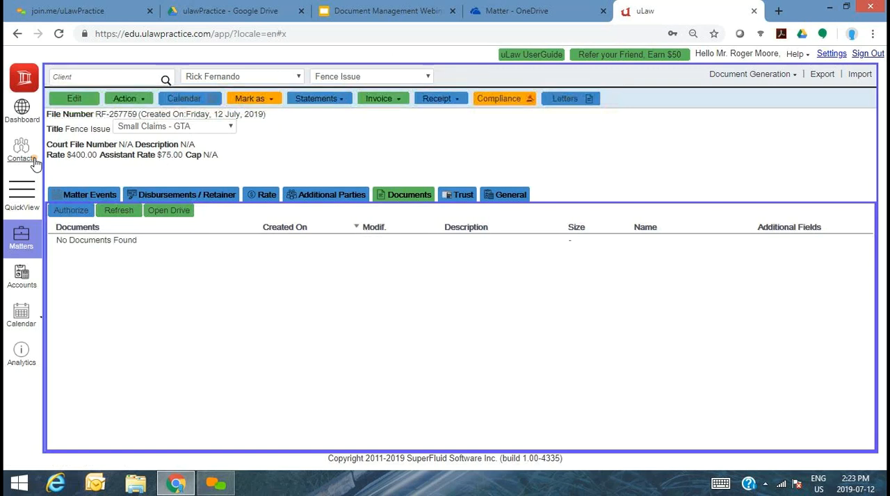
# - Open the matter's client contact for editing and set the source of contact to Family
pyautogui.click(35, 162)
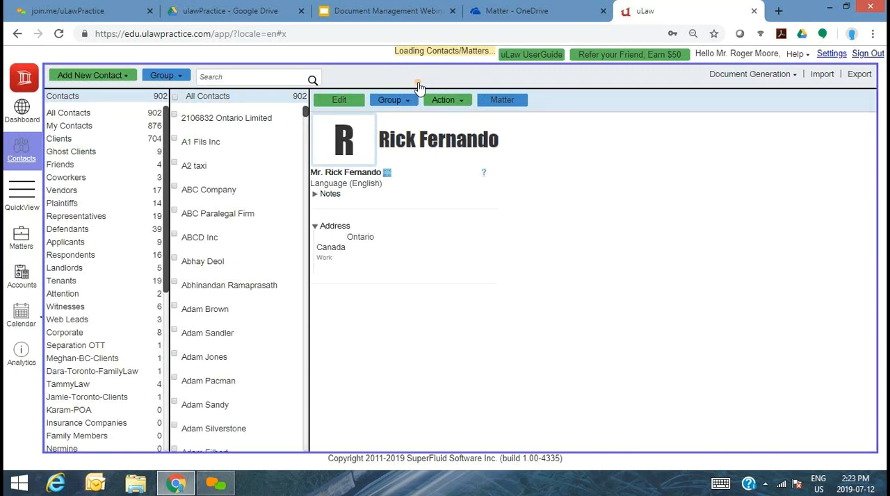
pyautogui.click(116, 79)
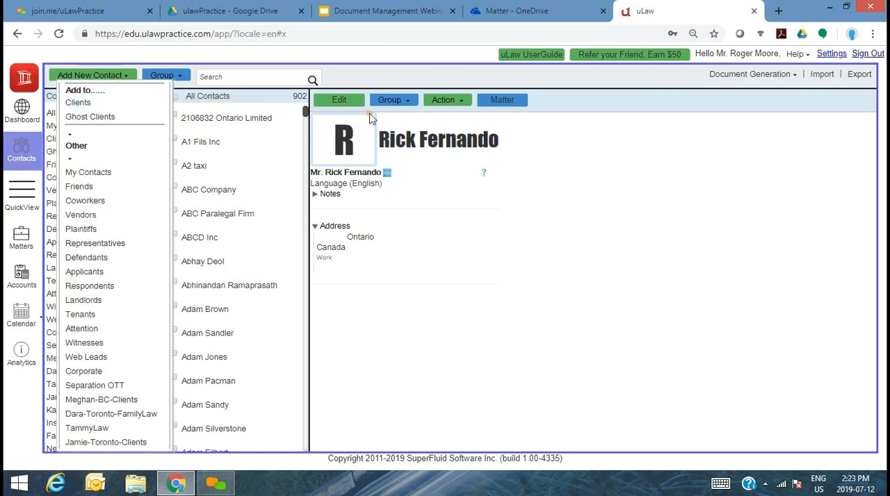
pyautogui.click(350, 104)
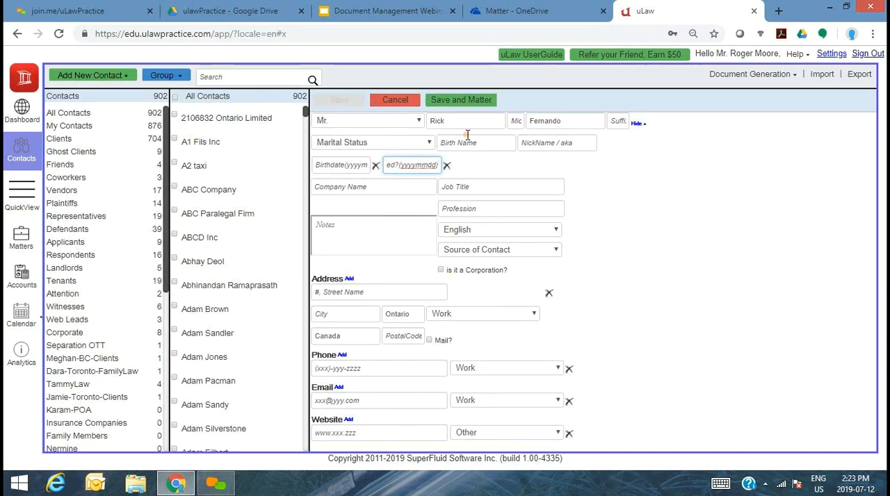
pyautogui.click(499, 250)
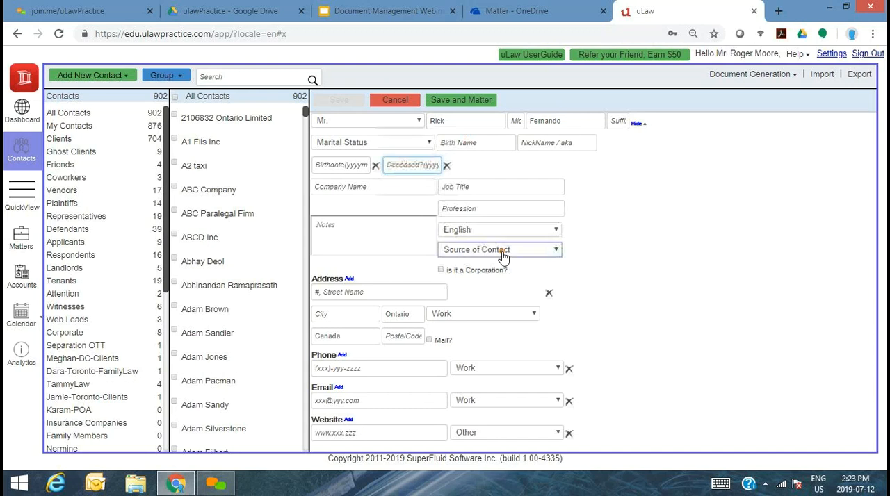
pyautogui.click(483, 197)
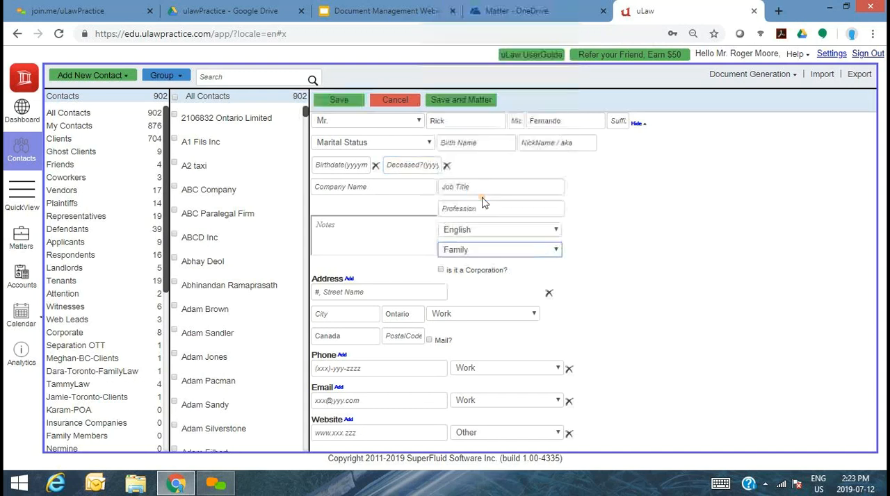
# - Enter the contact's street address and city, mark it as the mailing address, and save the contact
pyautogui.click(360, 293)
pyautogui.press('Tab')
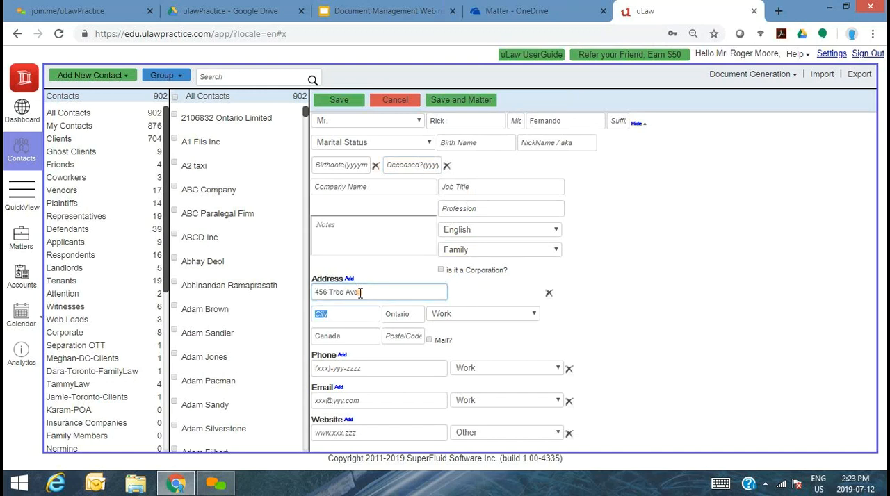
pyautogui.press('Tab')
pyautogui.press('Tab')
pyautogui.press('Tab')
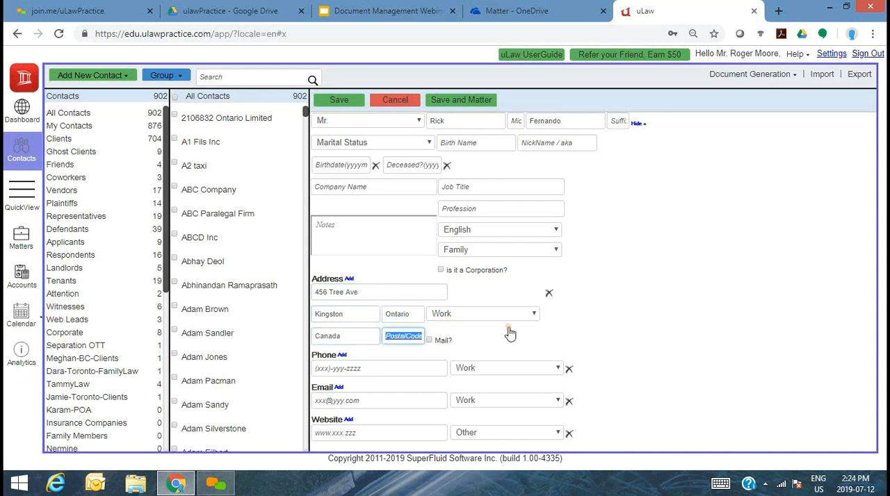
pyautogui.click(441, 340)
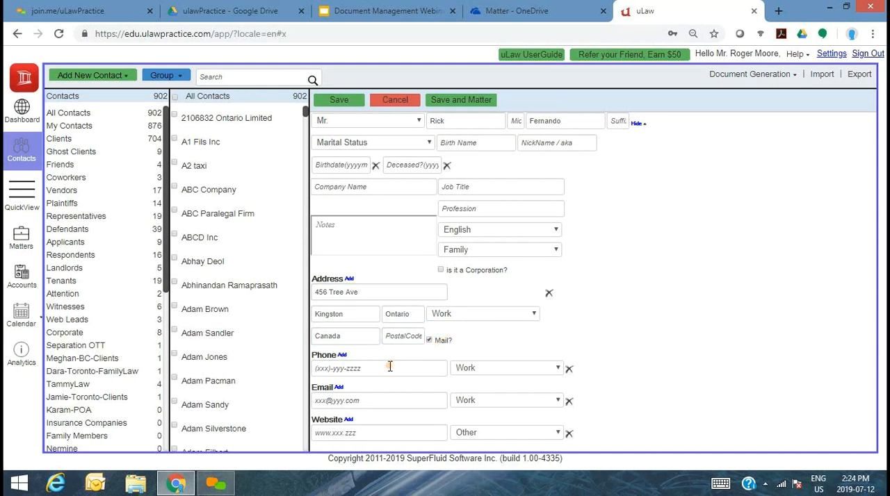
pyautogui.click(339, 101)
pyautogui.click(339, 100)
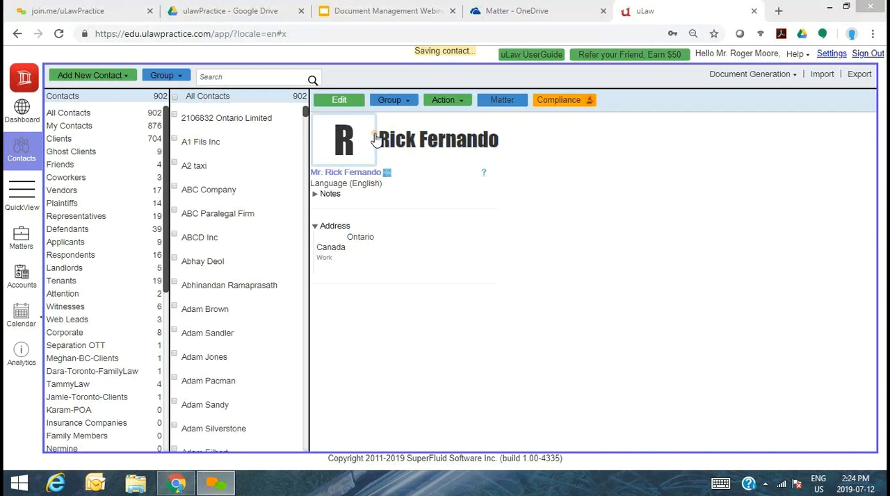
# - Open the contact's Fence Issue matter and view the practice area options offered beside its title
pyautogui.click(504, 102)
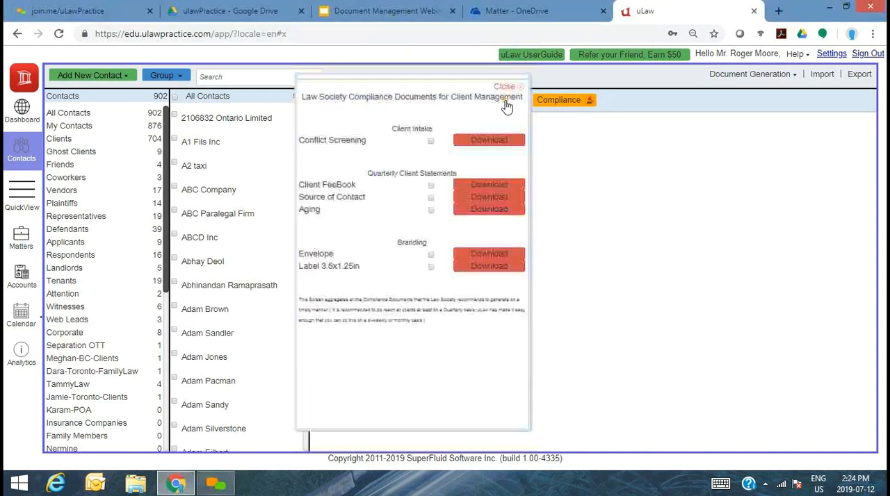
pyautogui.click(508, 87)
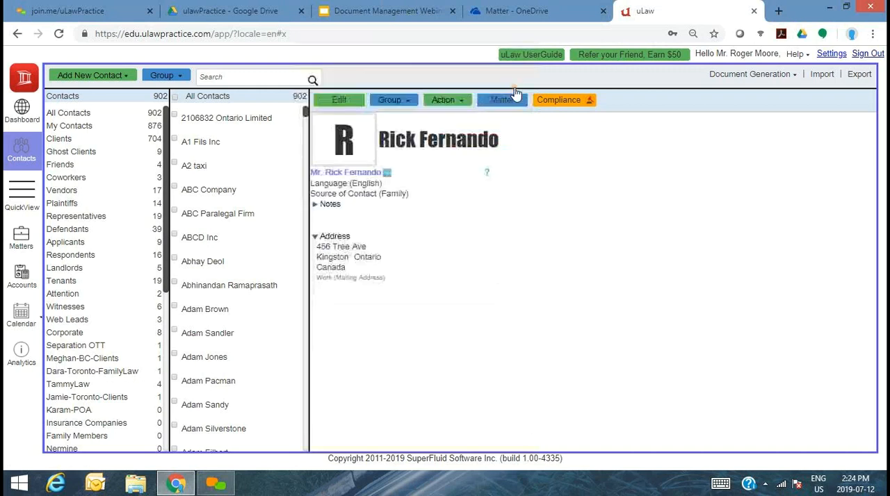
pyautogui.click(499, 102)
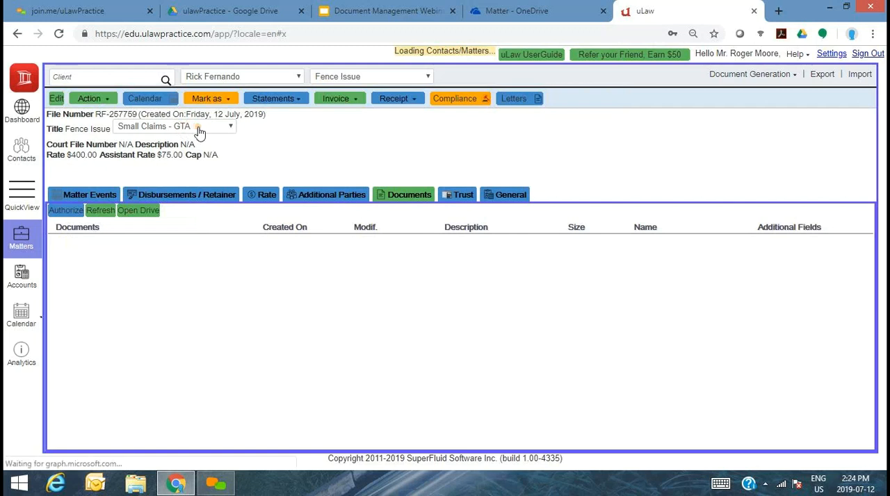
pyautogui.click(199, 129)
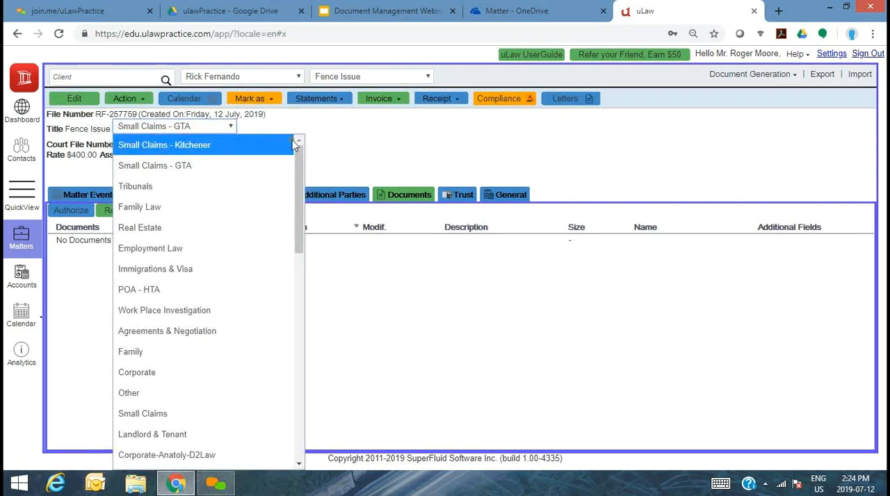
pyautogui.click(341, 137)
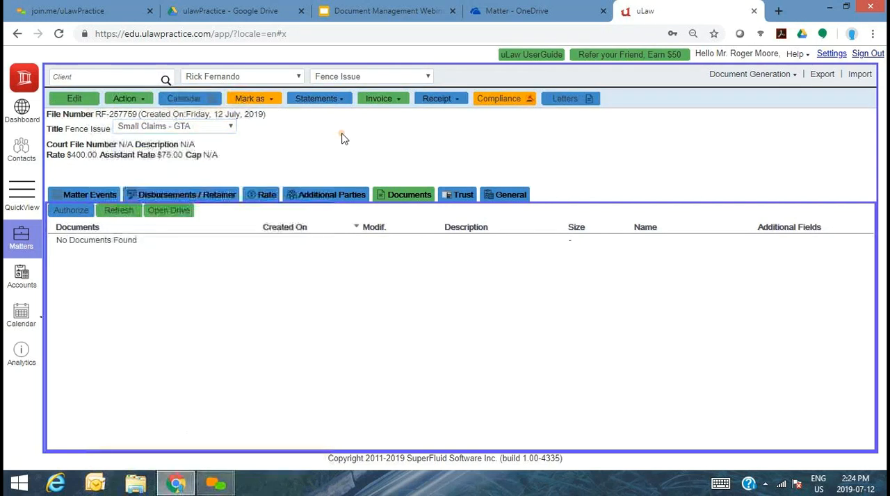
# - Open the Small Claims - GTA account from the Legal Work revenue accounts in the chart of accounts
pyautogui.click(28, 286)
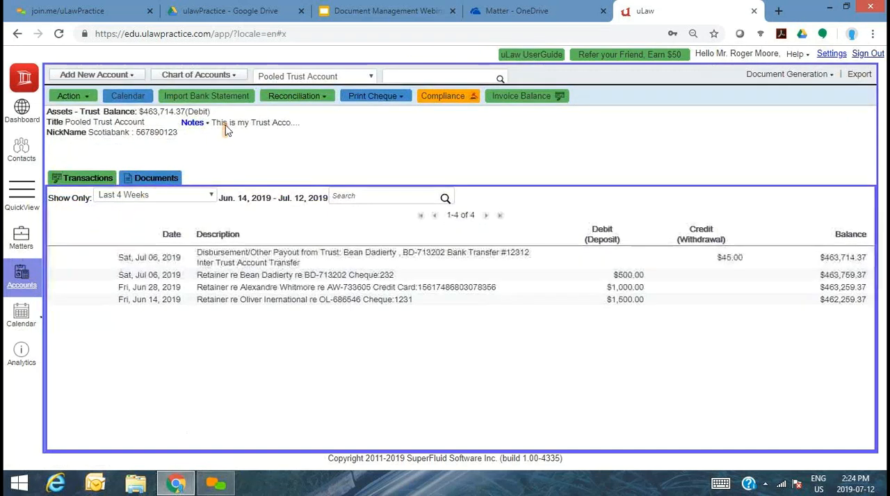
pyautogui.click(228, 76)
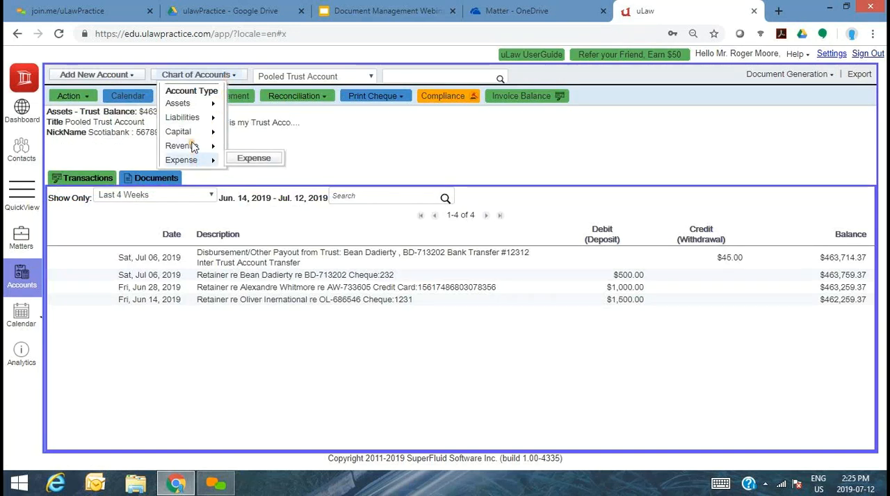
pyautogui.moveTo(193, 147)
pyautogui.moveTo(254, 144)
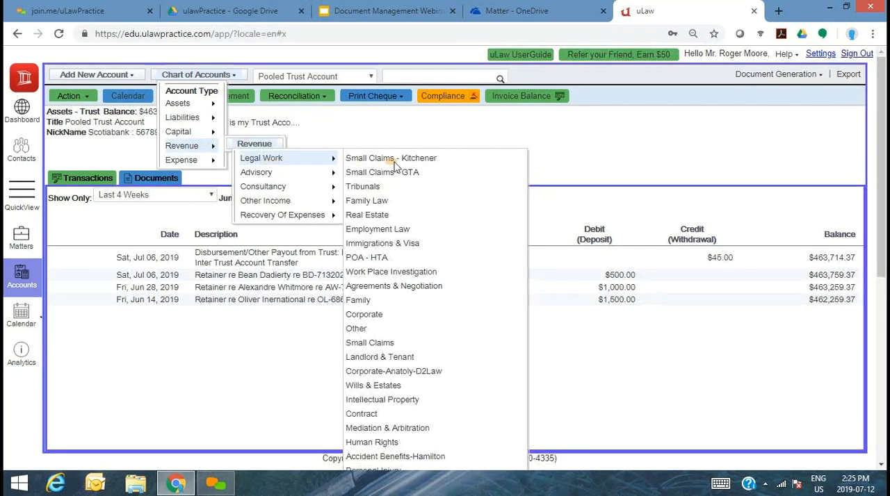
pyautogui.scroll(-3, 394, 165)
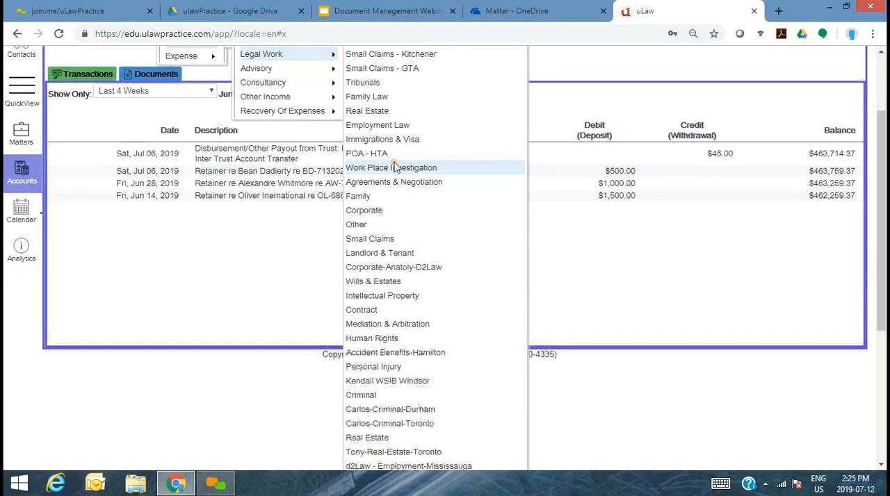
pyautogui.click(384, 69)
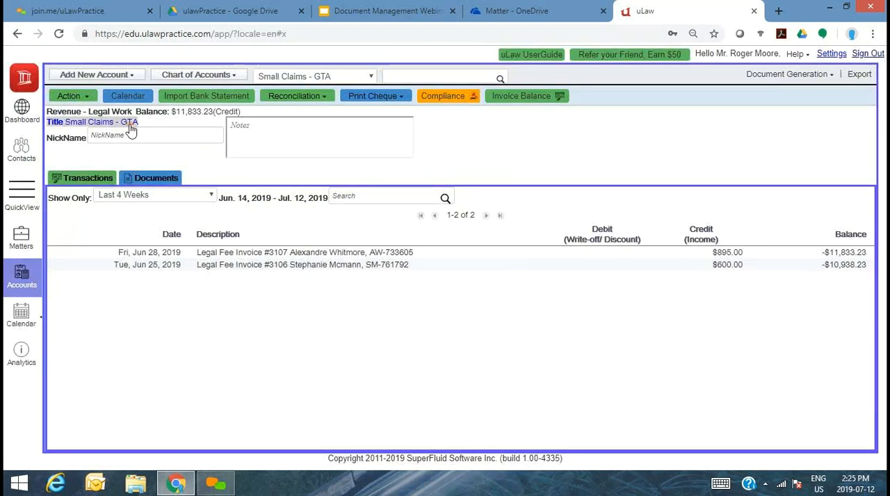
# - Rename the revenue account to Small Claims and save it
pyautogui.click(131, 130)
pyautogui.doubleClick(130, 125)
pyautogui.press('BackSpace')
pyautogui.press('BackSpace')
pyautogui.press('BackSpace')
pyautogui.press('BackSpace')
pyautogui.click(77, 101)
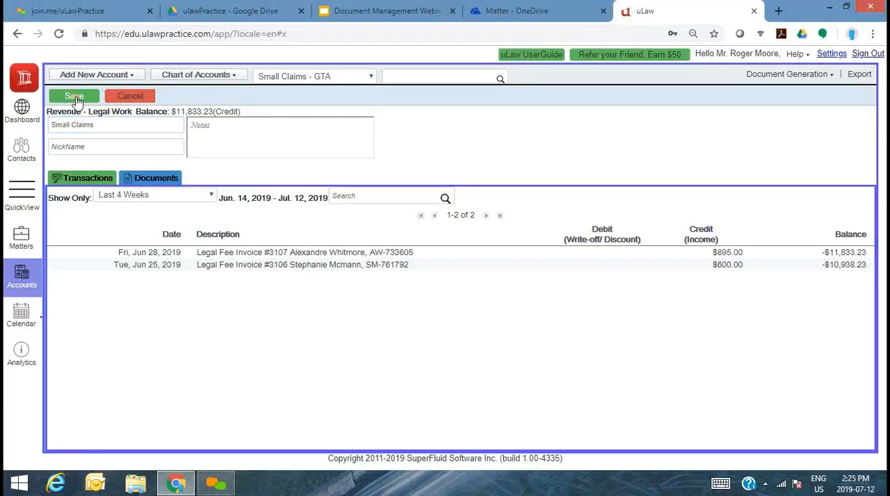
pyautogui.click(76, 99)
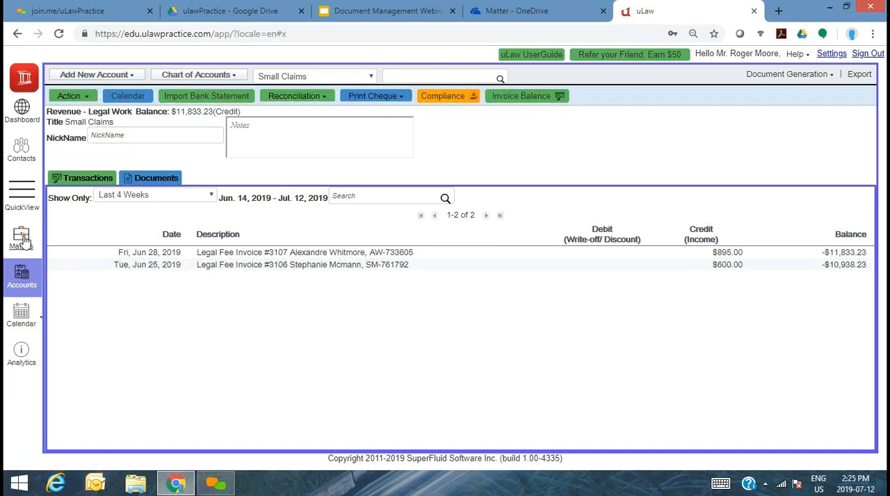
# - Return to the Fence Issue matter to review its practice area, and switch to the Matter folder in OneDrive
pyautogui.click(21, 238)
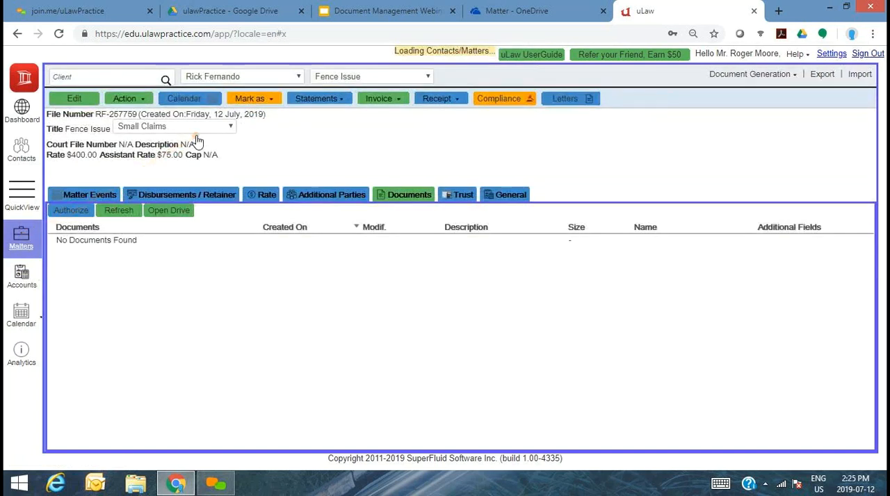
pyautogui.tripleClick(148, 144)
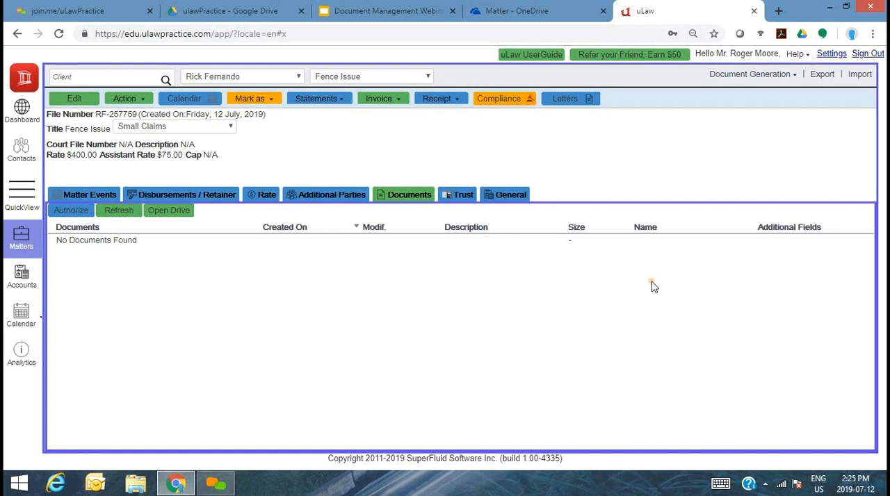
pyautogui.click(499, 12)
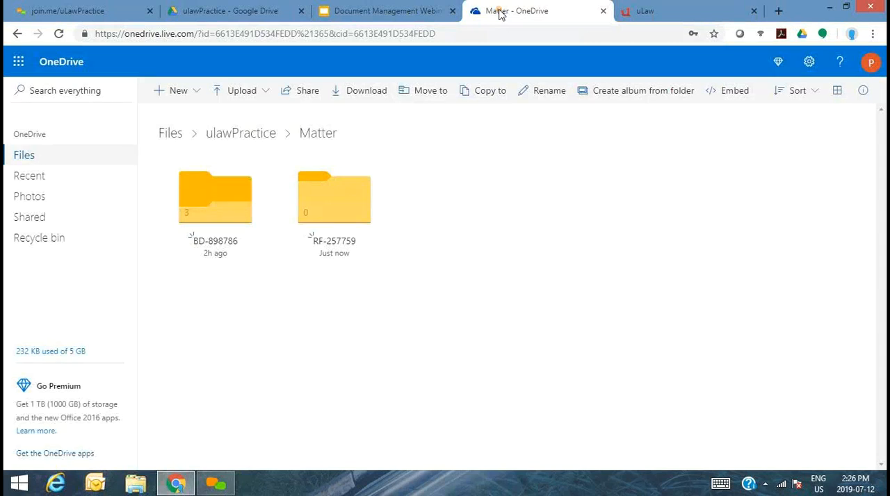
# - Display the OneDrive root files as a list and open the Matter folder inside ulawPractice
pyautogui.click(166, 131)
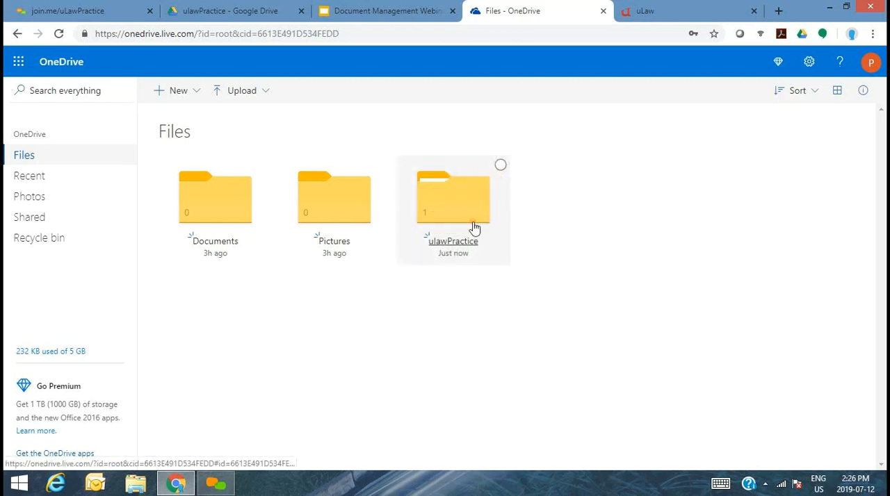
pyautogui.click(842, 96)
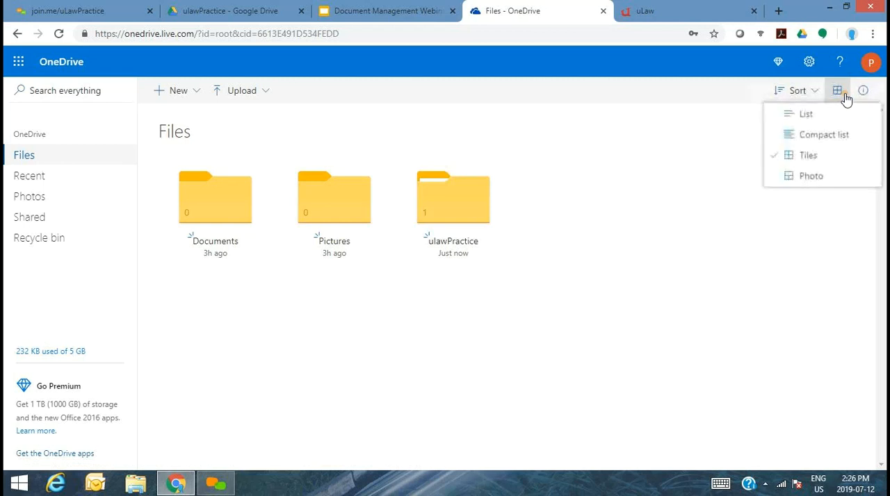
pyautogui.click(815, 117)
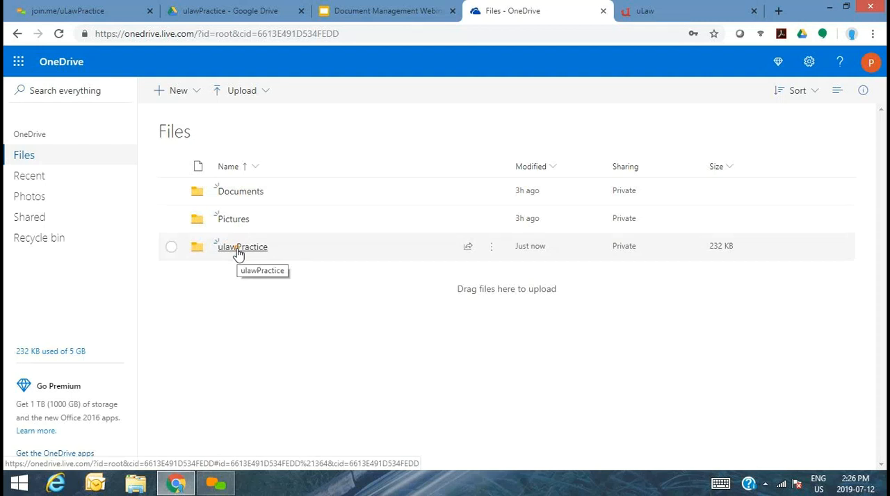
pyautogui.click(237, 252)
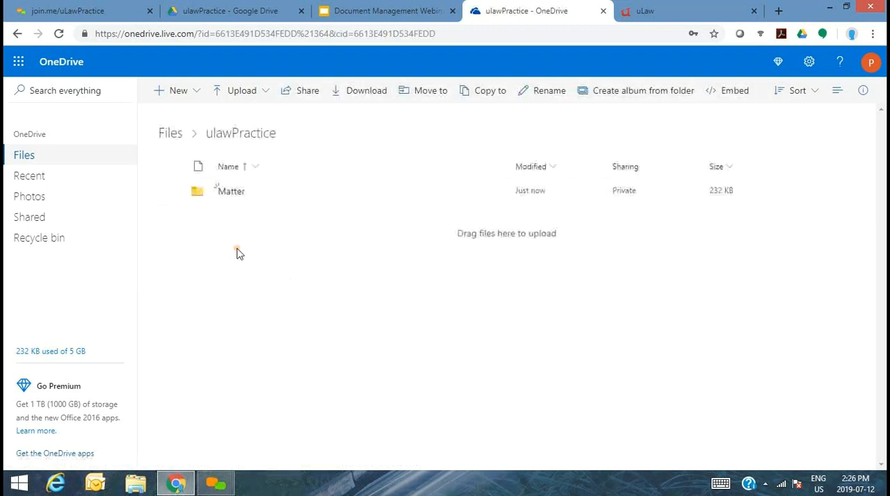
pyautogui.click(231, 193)
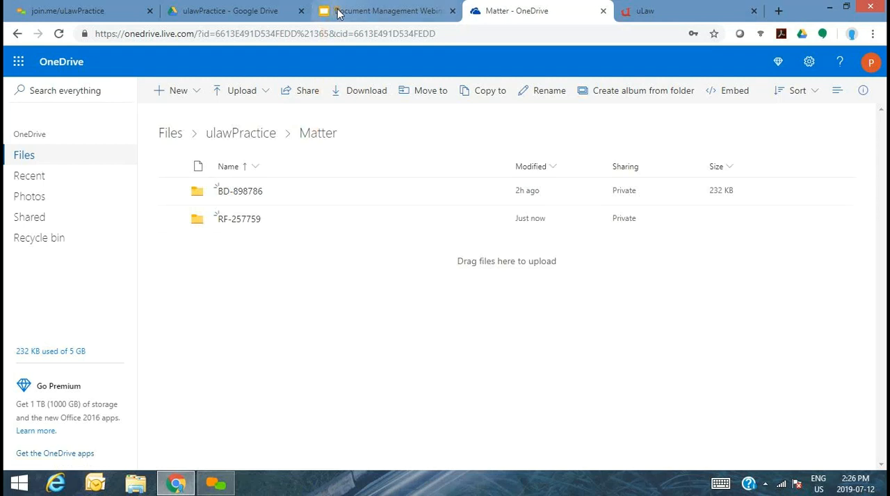
# - Switch back to uLaw and refresh the Fence Issue matter's document list
pyautogui.click(663, 9)
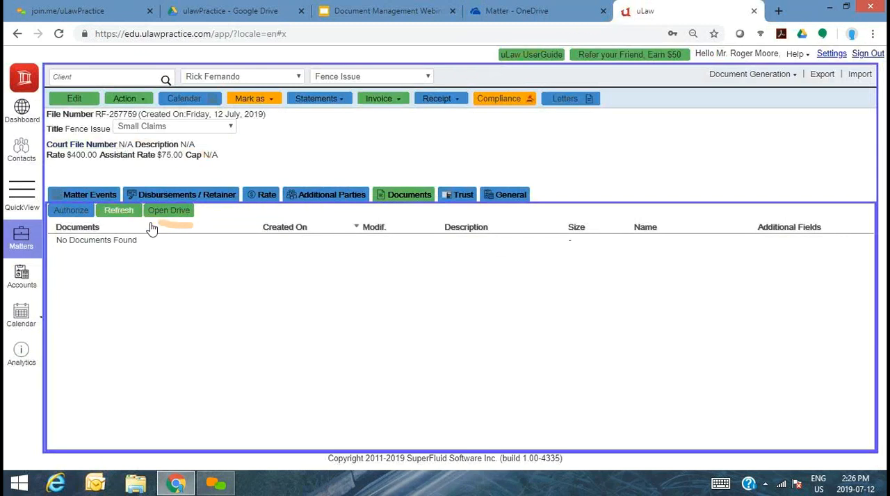
pyautogui.click(119, 211)
pyautogui.click(125, 217)
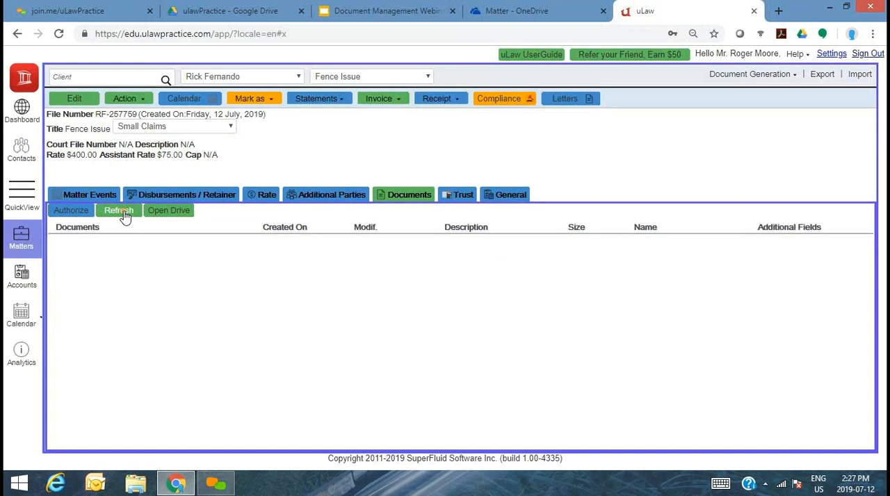
# - Open the linked drive from the Fence Issue matter, go to the ulawPractice Matter folder, and reload it
pyautogui.click(169, 210)
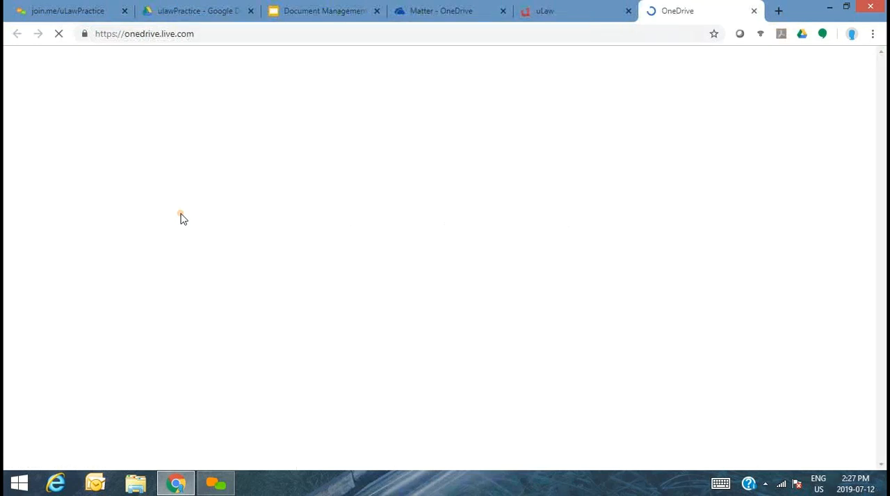
pyautogui.click(561, 8)
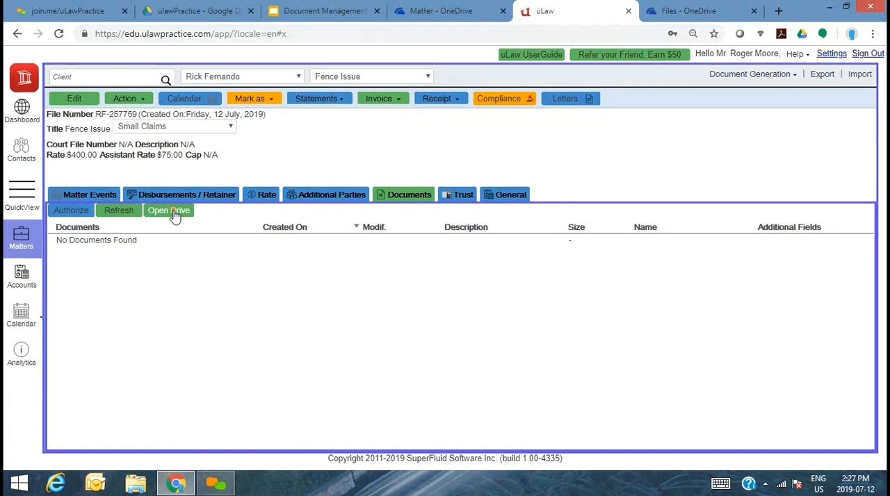
pyautogui.click(710, 8)
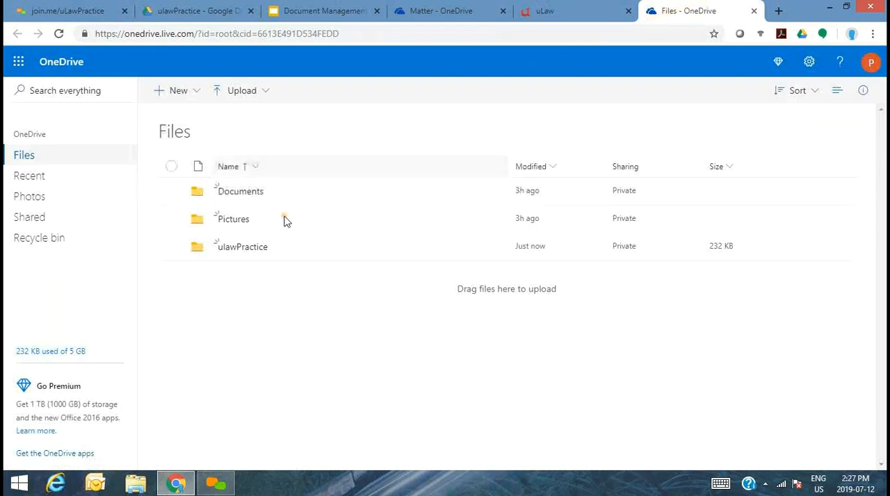
pyautogui.click(239, 255)
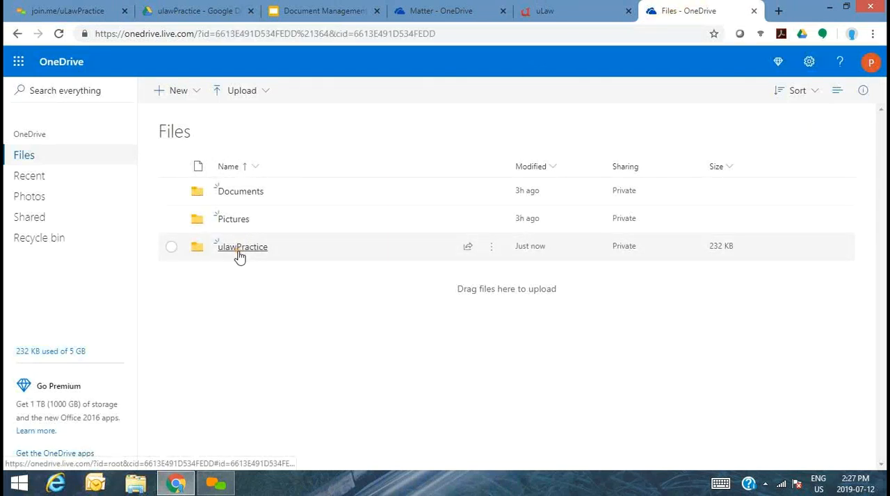
pyautogui.click(230, 194)
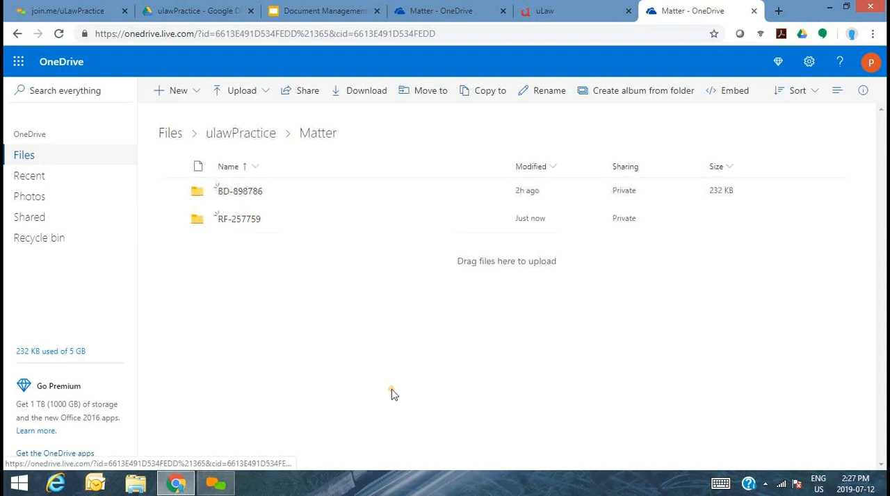
pyautogui.press('F5')
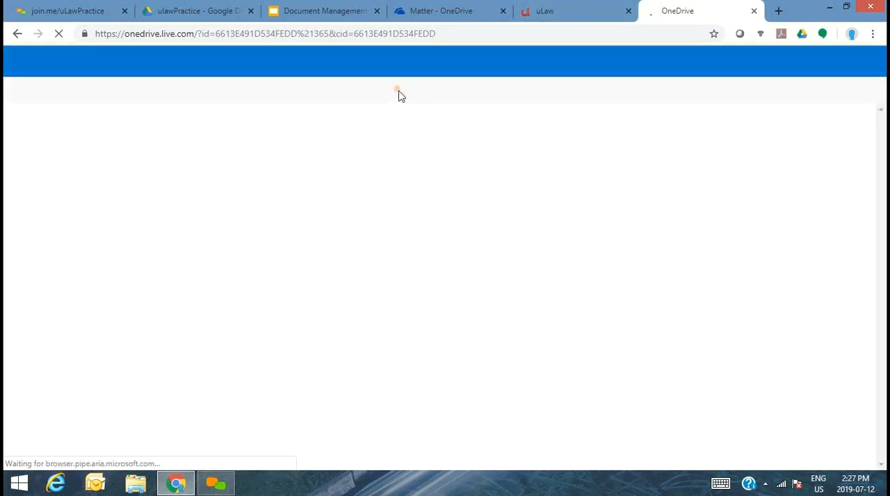
# - Compare the matter folder's name in OneDrive with the file number of the Fence Issue matter in uLaw
pyautogui.click(439, 7)
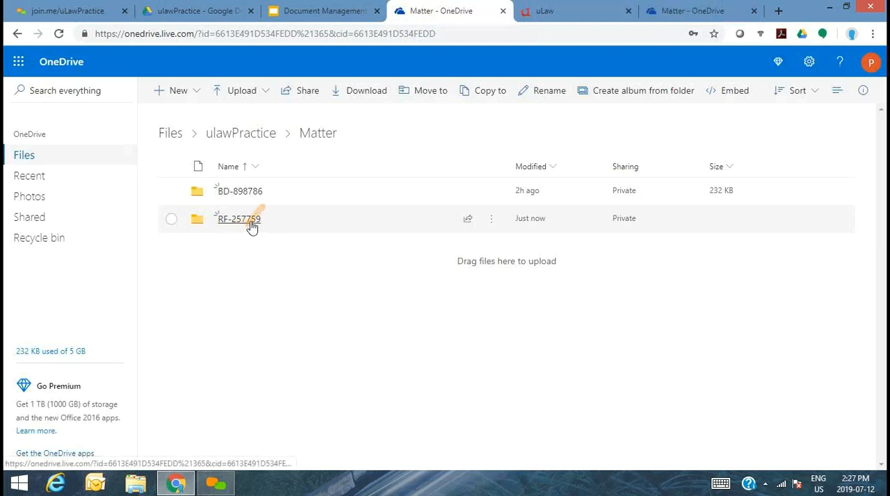
pyautogui.click(558, 5)
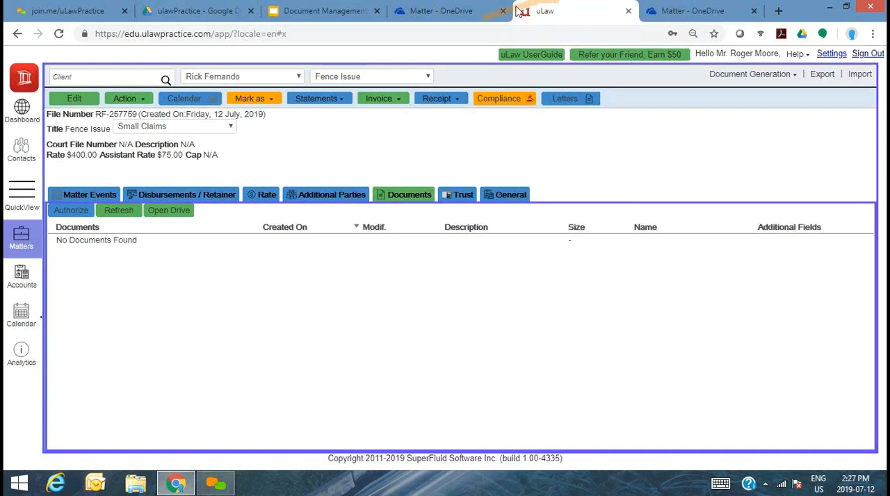
pyautogui.moveTo(109, 130); pyautogui.dragTo(135, 123)
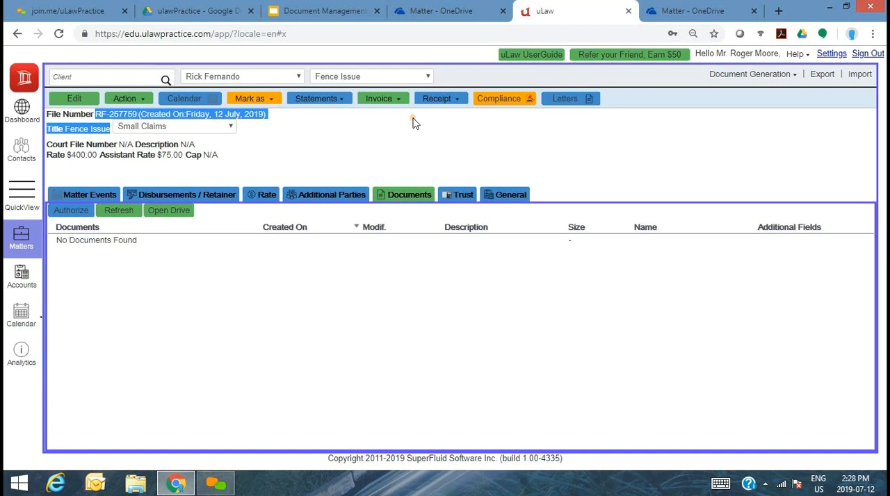
pyautogui.click(379, 129)
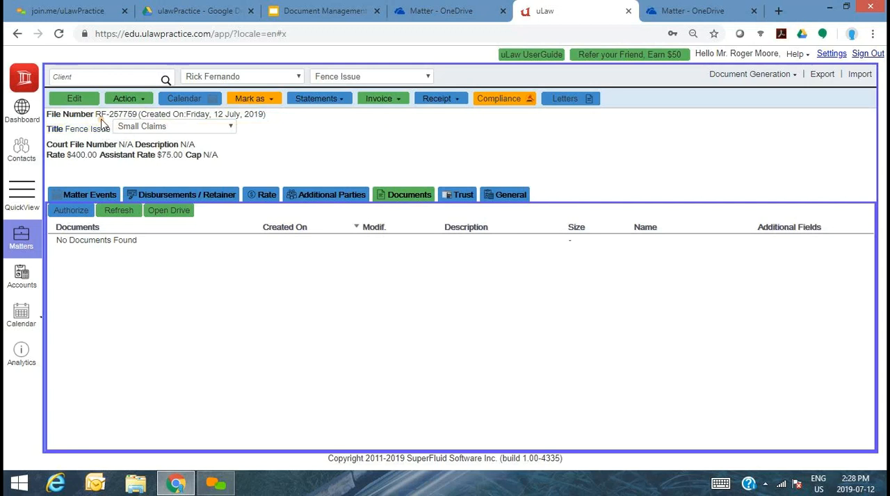
# - Create a new contact with the title Mr. and the client's first and last names, and save it together with a new matter
pyautogui.click(22, 159)
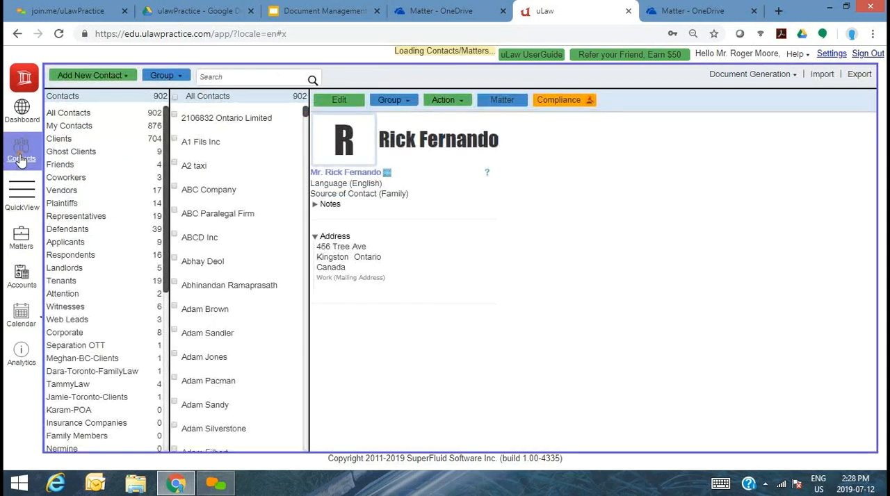
pyautogui.click(109, 78)
pyautogui.click(79, 101)
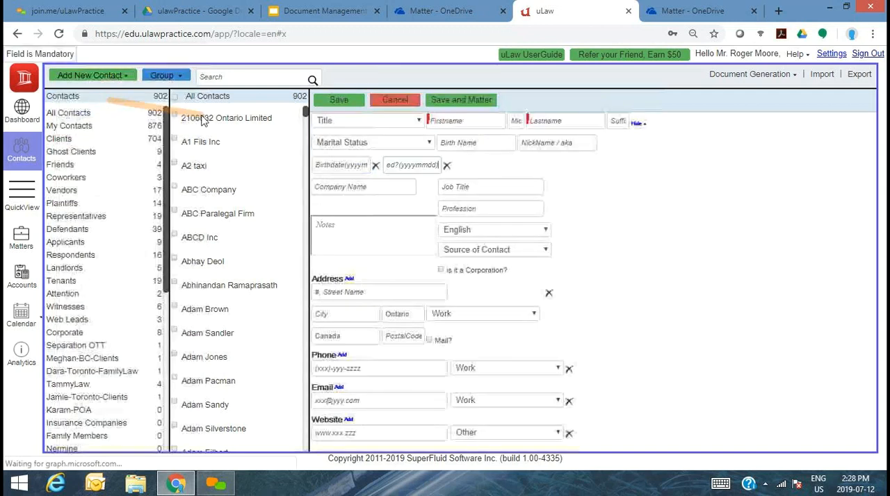
pyautogui.click(399, 132)
pyautogui.click(377, 155)
pyautogui.click(474, 118)
pyautogui.press('Tab')
pyautogui.press('Tab')
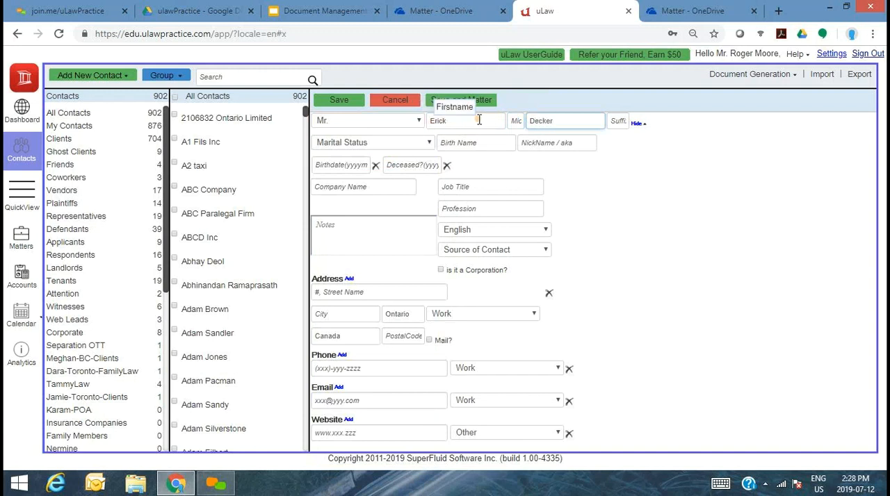
pyautogui.click(472, 104)
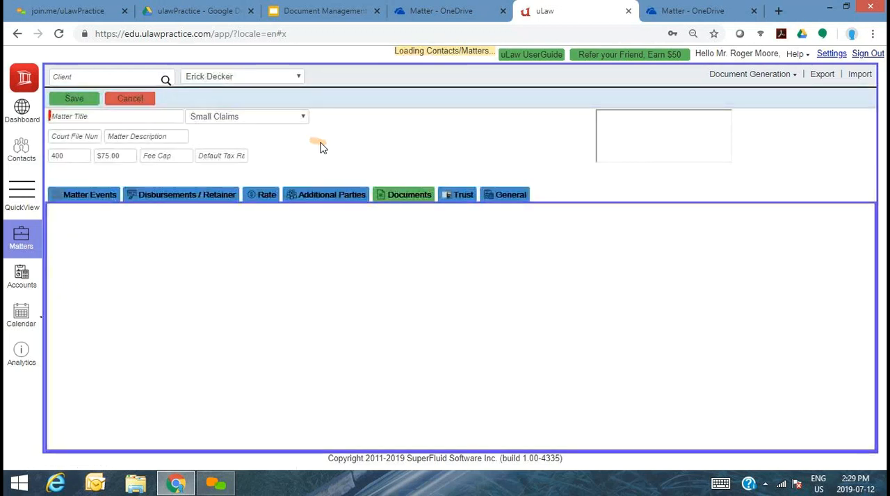
# - Set the new matter's practice area to Family Law, title it with the two parties' first names joined by "Vs", and save it
pyautogui.click(251, 123)
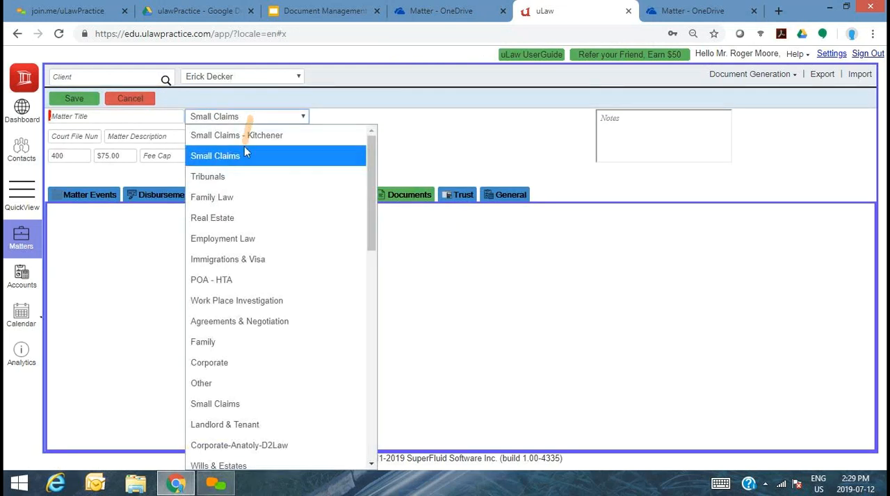
pyautogui.click(238, 199)
pyautogui.click(125, 118)
pyautogui.write('Eric')
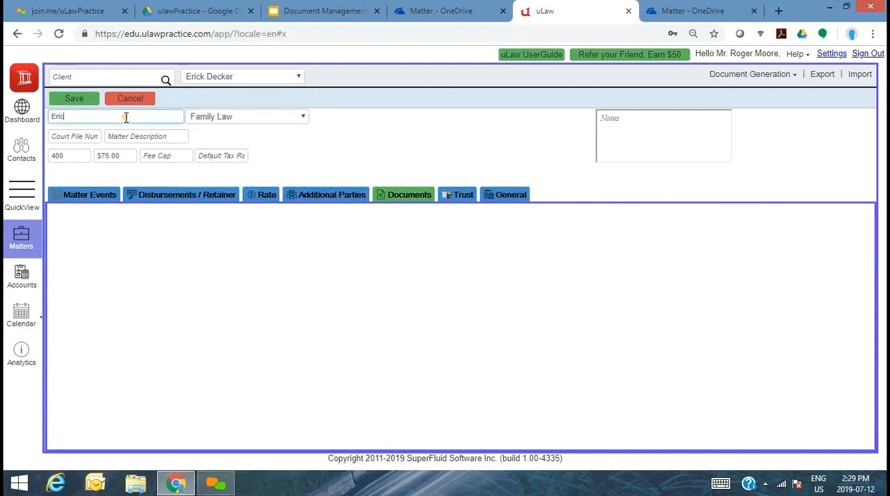
pyautogui.write('k Vs Steffi')
pyautogui.click(76, 100)
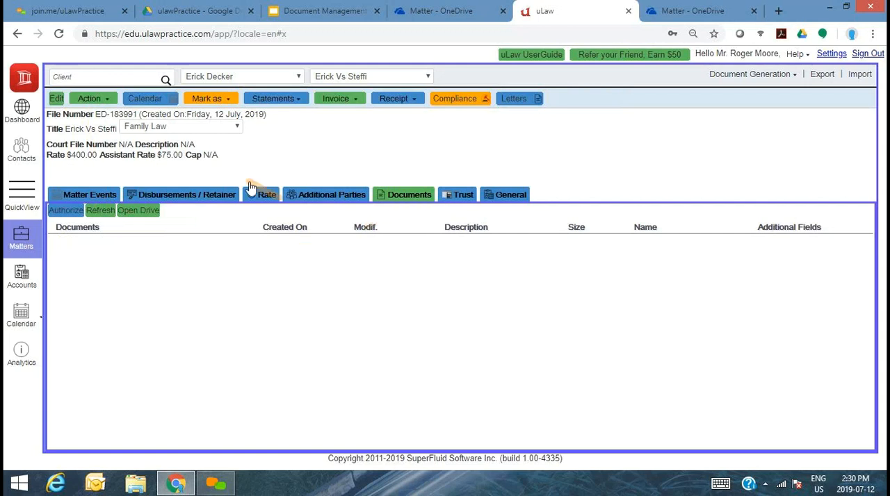
# - Refresh the new Family Law matter's document list and check both OneDrive views of the Matter folder for its folder
pyautogui.click(100, 215)
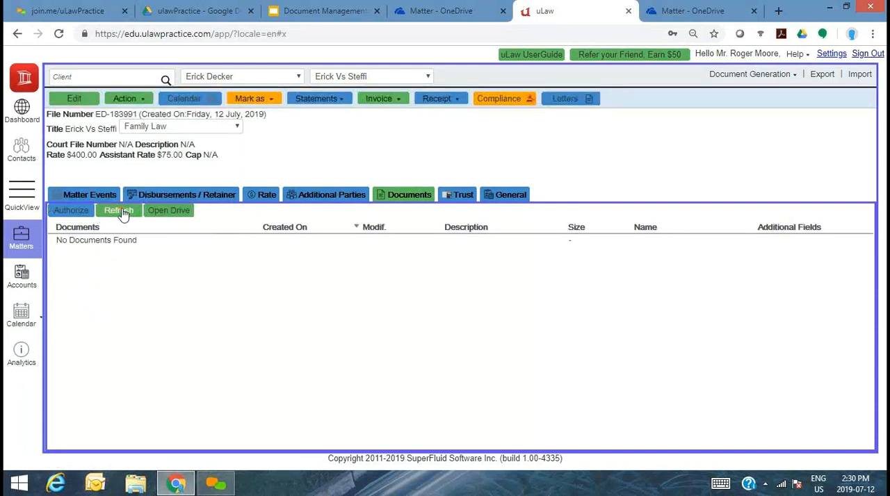
pyautogui.click(123, 213)
pyautogui.click(440, 7)
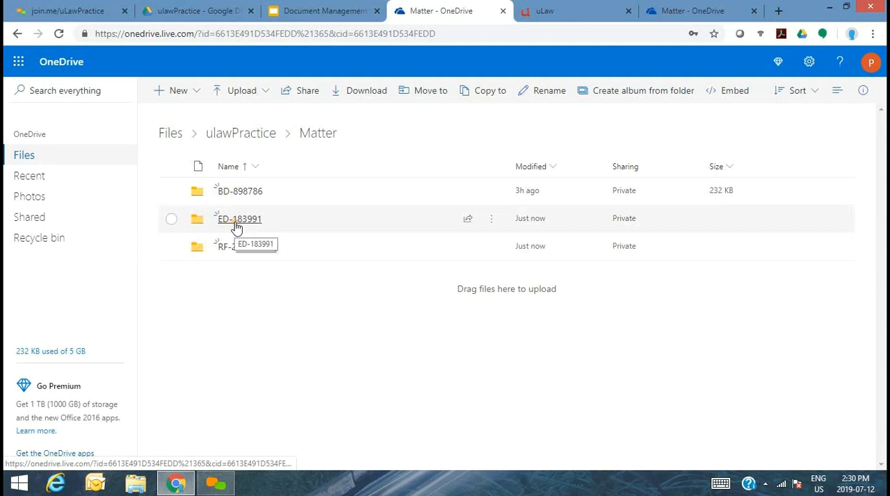
pyautogui.click(678, 10)
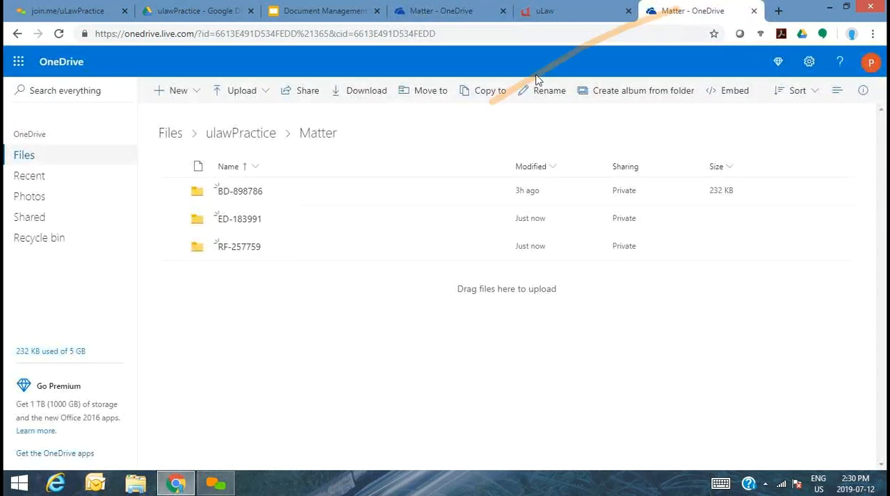
pyautogui.click(476, 14)
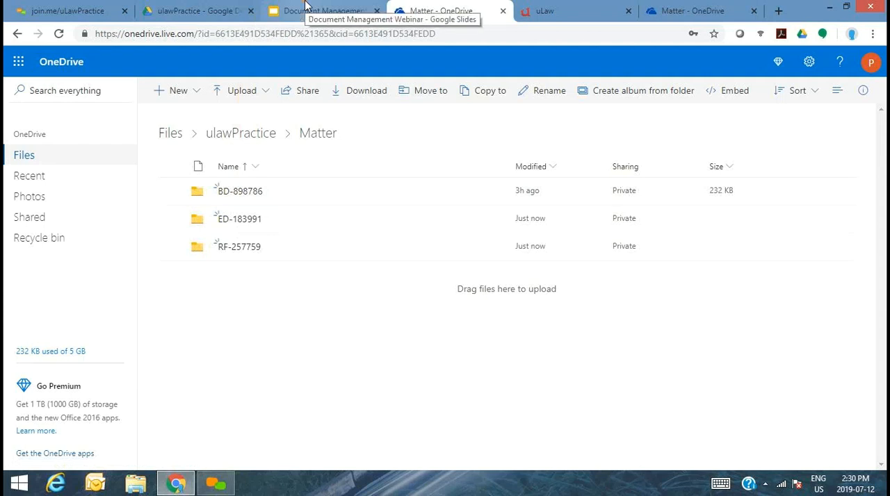
# - Open the new Family Law matter's folder in OneDrive and reduce the browser window so the desktop files are accessible
pyautogui.click(570, 8)
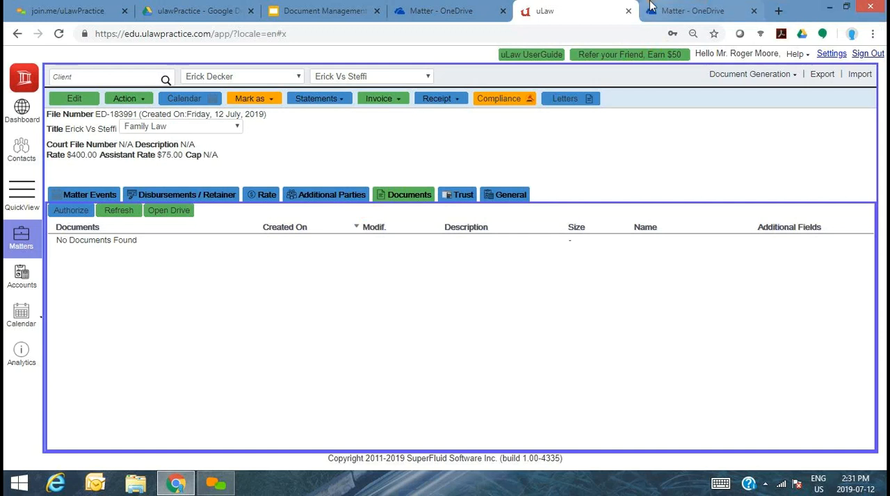
pyautogui.hotkey('ctrl', 'Tab')
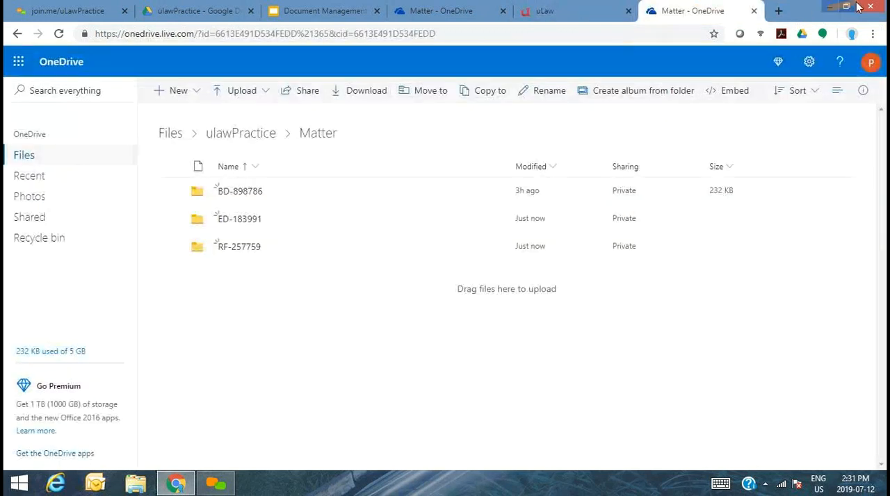
pyautogui.click(237, 219)
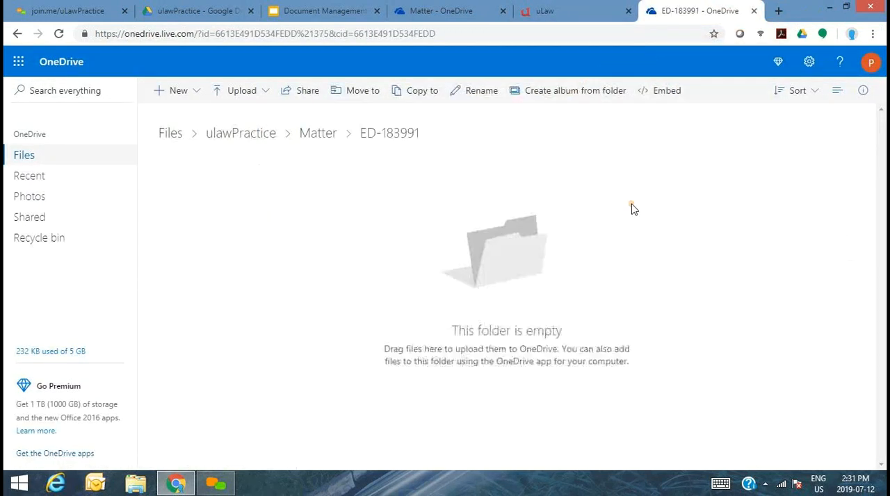
pyautogui.click(846, 7)
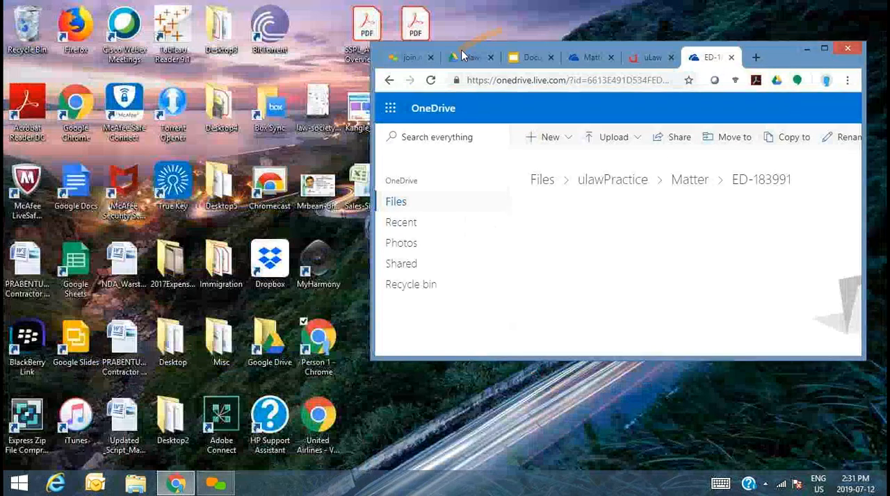
# - Upload Mrbean-driverslicense.jpe from the desktop into the matter's OneDrive folder and refresh the matter's document list in uLaw
pyautogui.moveTo(328, 191); pyautogui.dragTo(661, 313)
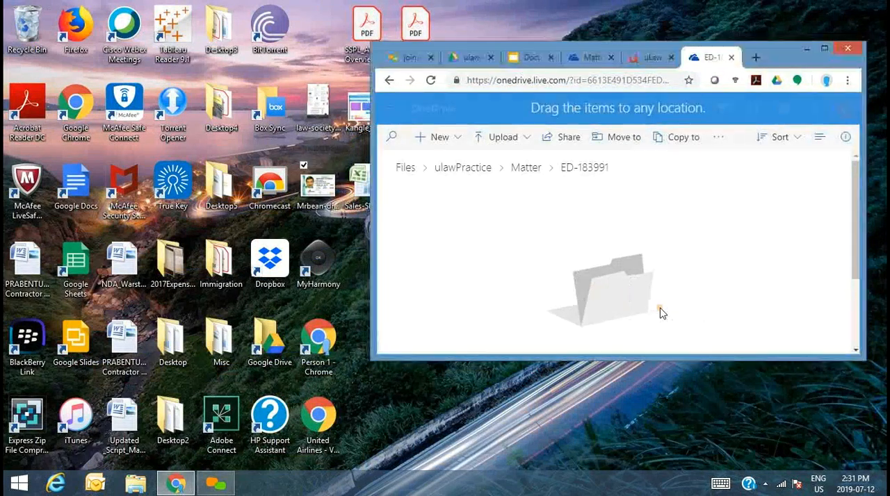
pyautogui.click(823, 48)
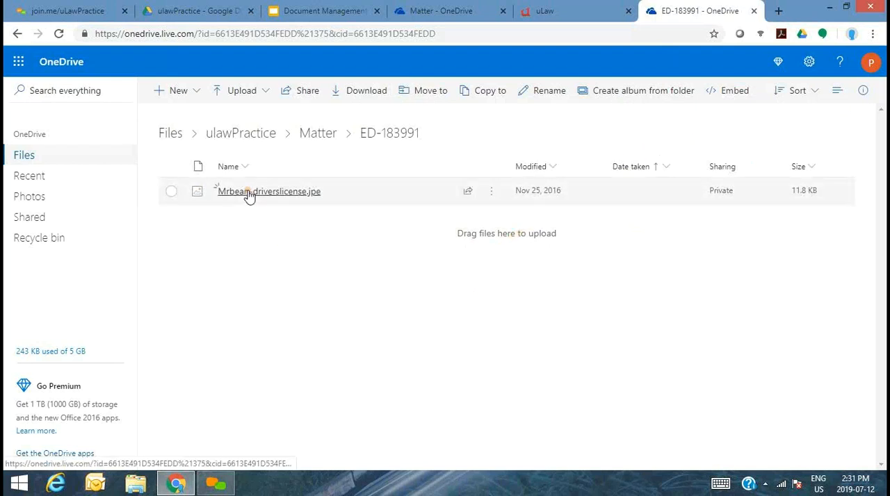
pyautogui.click(554, 11)
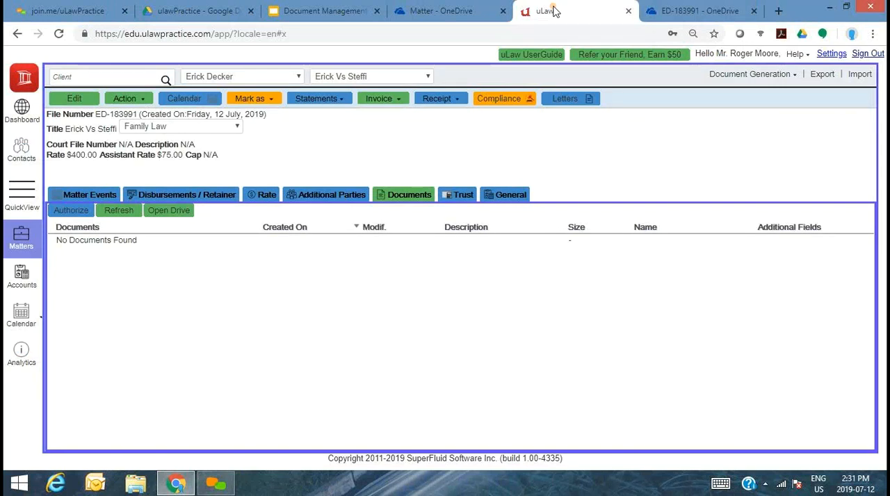
pyautogui.click(702, 15)
pyautogui.click(549, 8)
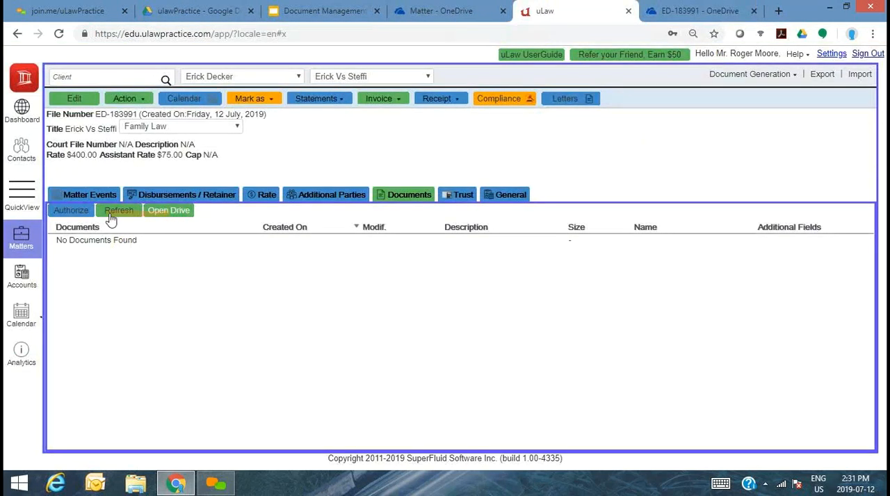
pyautogui.click(126, 212)
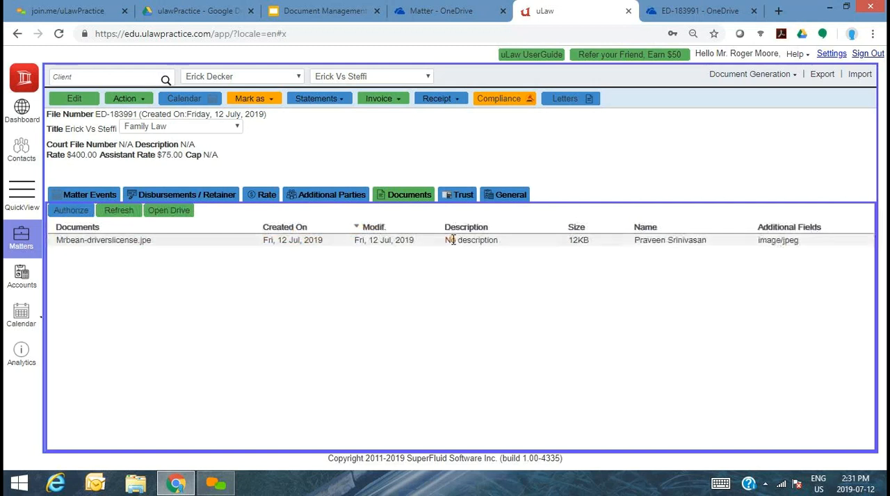
# - Open Mrbean-driverslicense.jpe in the matter's OneDrive folder and download it
pyautogui.click(683, 8)
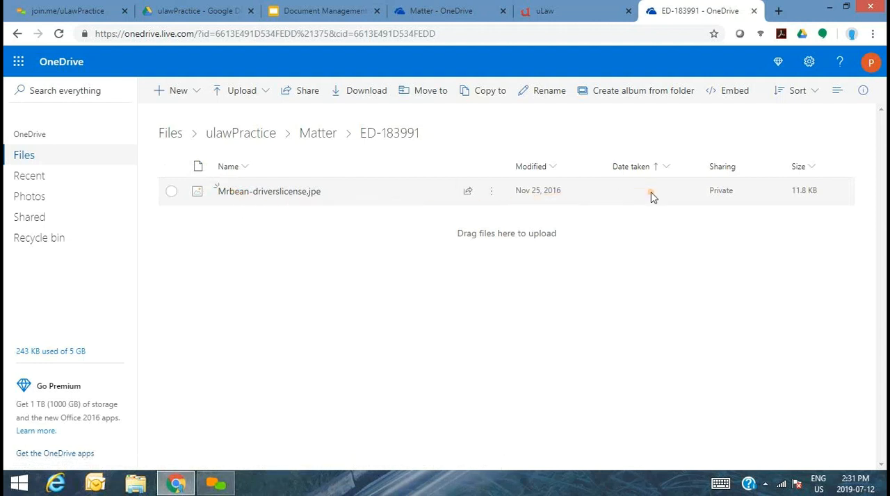
pyautogui.click(261, 192)
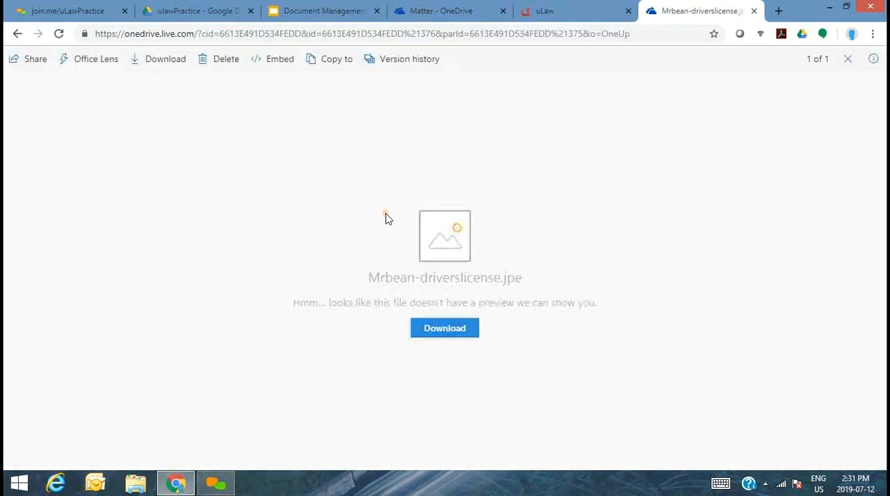
pyautogui.click(444, 334)
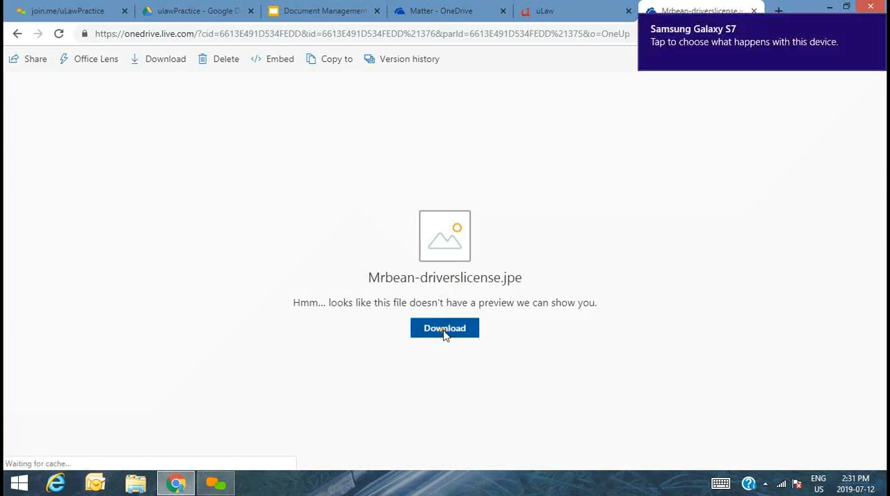
# - Generate a retainer letter for the Family Law matter in uLaw in MS Word format and download it
pyautogui.click(541, 10)
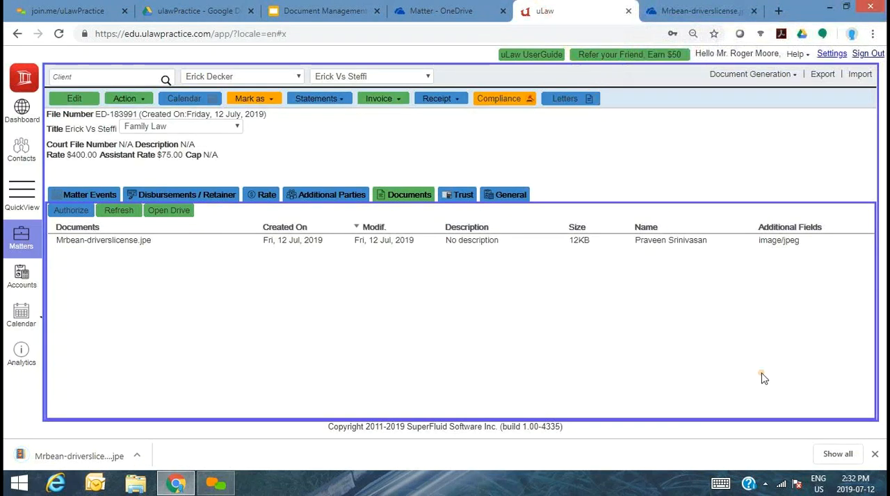
pyautogui.click(768, 75)
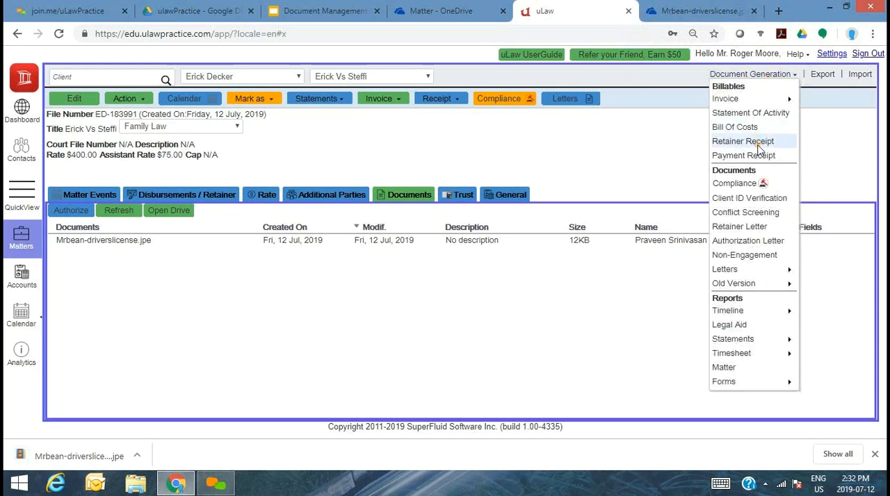
pyautogui.click(741, 228)
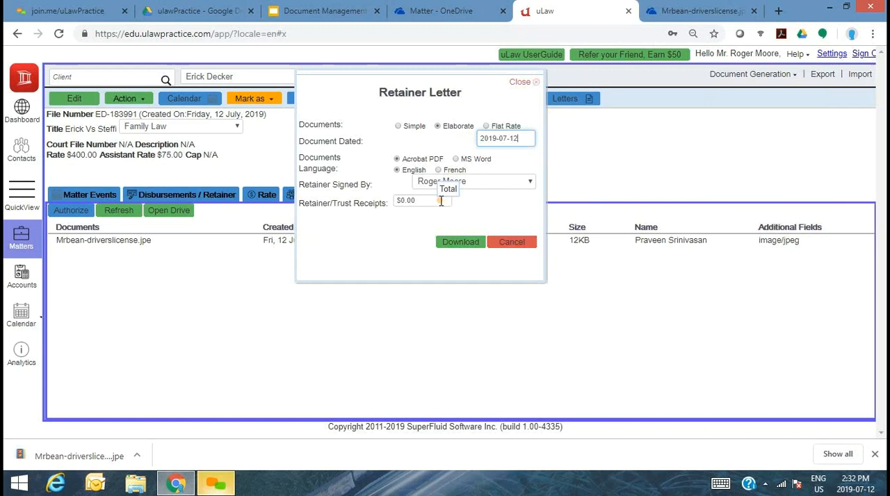
pyautogui.click(459, 159)
pyautogui.click(460, 242)
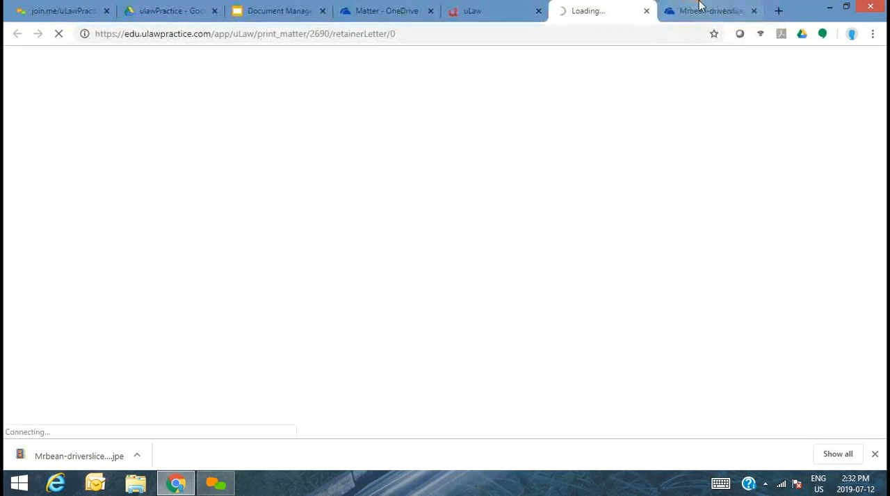
# - Return to the matter's OneDrive folder and upload the downloaded retainer letter document into it
pyautogui.click(699, 8)
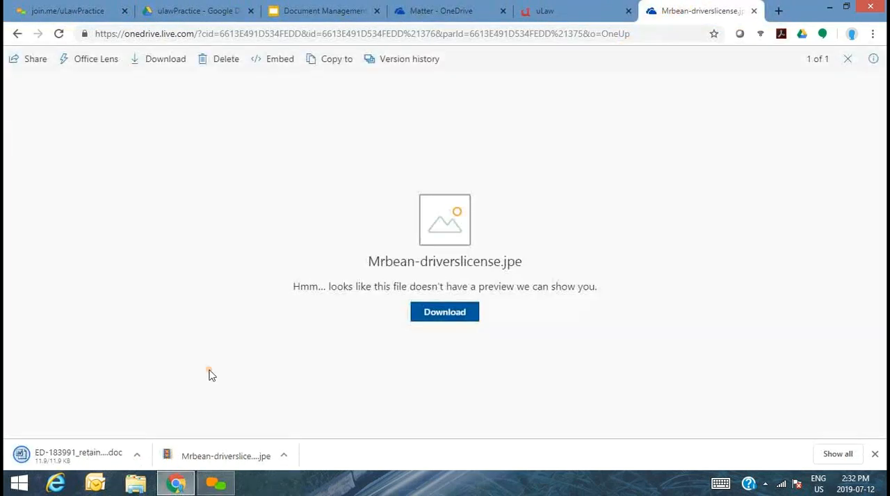
pyautogui.click(17, 35)
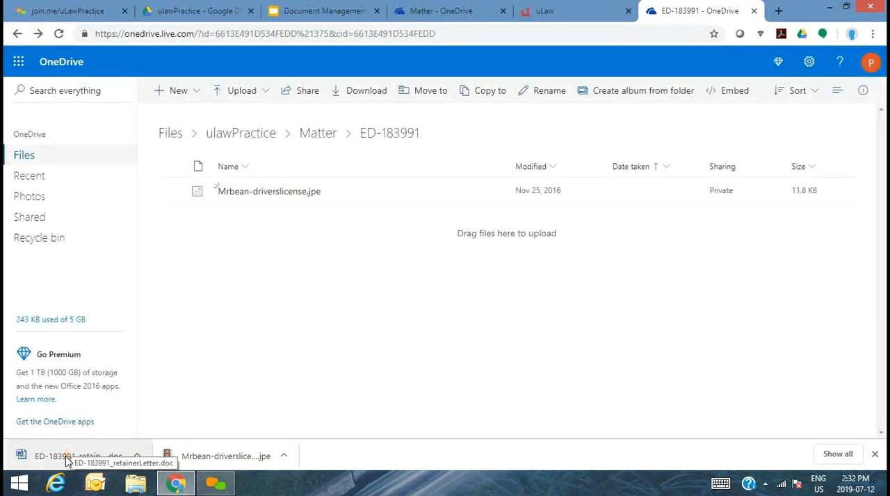
pyautogui.moveTo(68, 461); pyautogui.dragTo(289, 285)
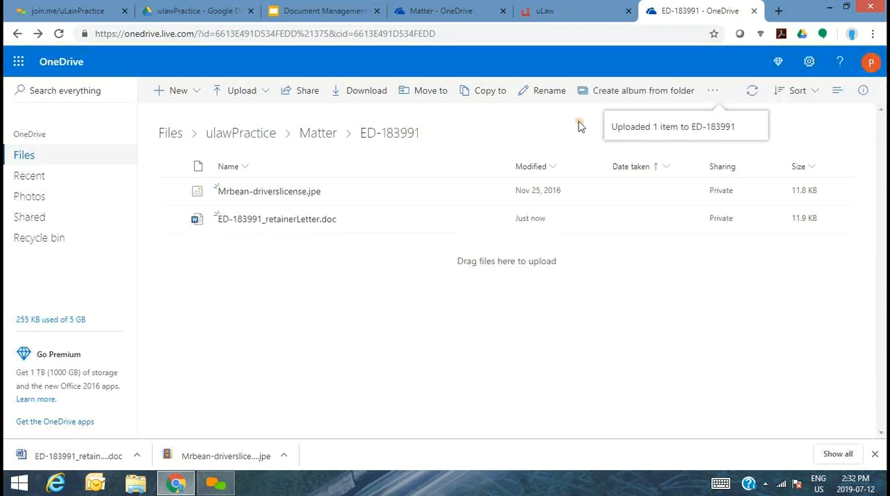
# - Refresh the matter's document list in uLaw and sort it by creation date
pyautogui.click(606, 7)
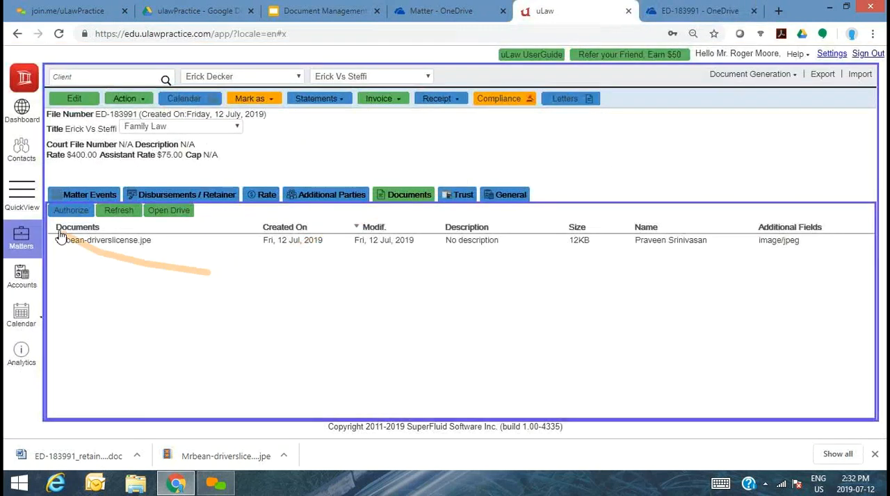
pyautogui.click(119, 211)
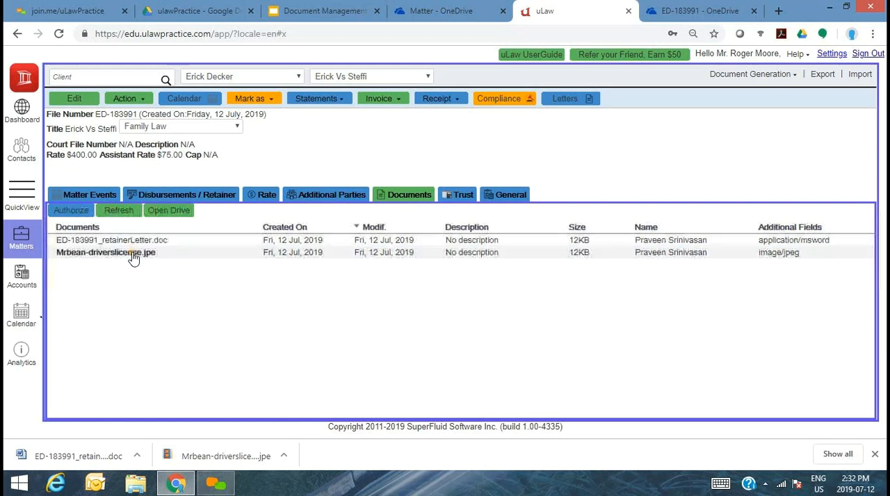
pyautogui.click(297, 231)
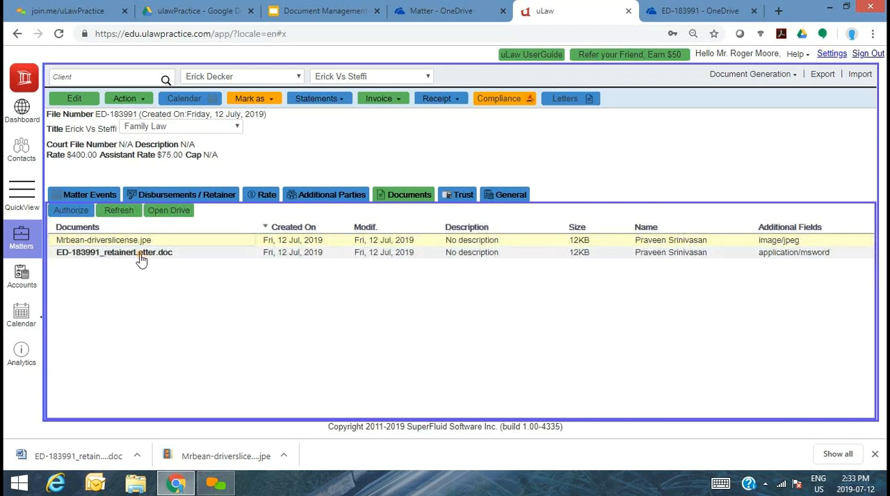
pyautogui.click(78, 197)
pyautogui.click(194, 236)
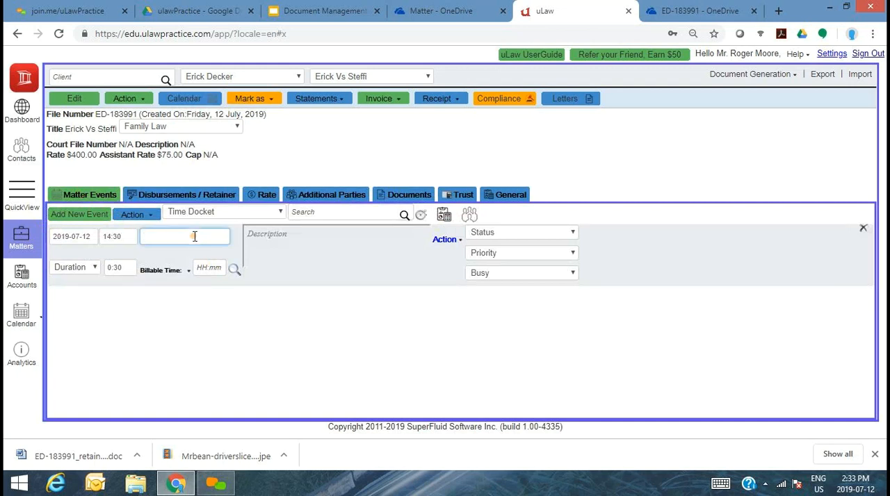
# - Record a new $1,000 retainer deposit in the matter's trust with payment reference 676 and the receipt option enabled
pyautogui.click(457, 198)
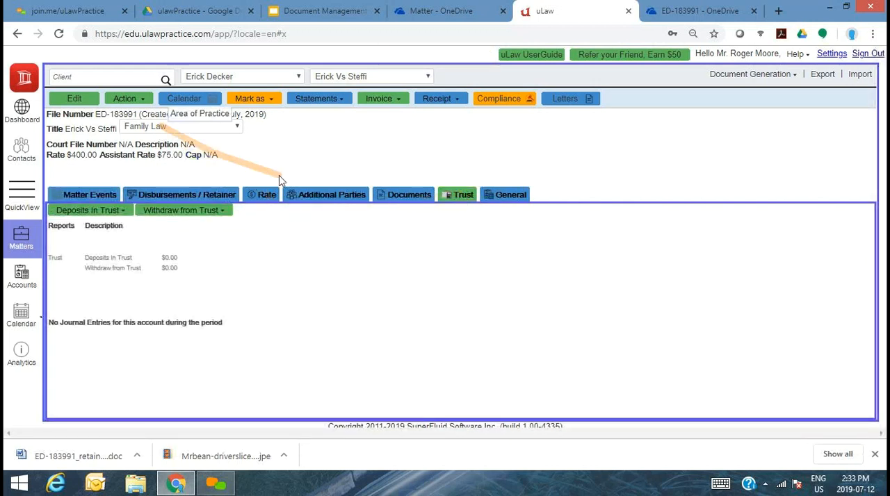
pyautogui.click(99, 212)
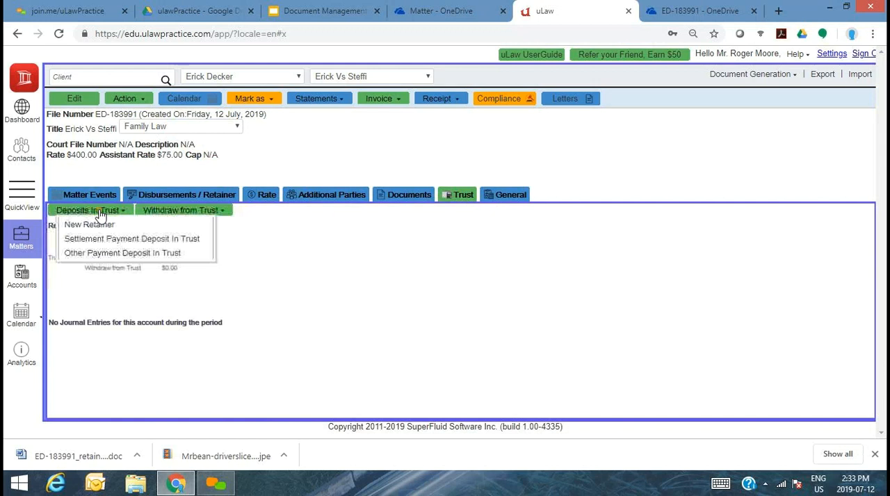
pyautogui.click(89, 224)
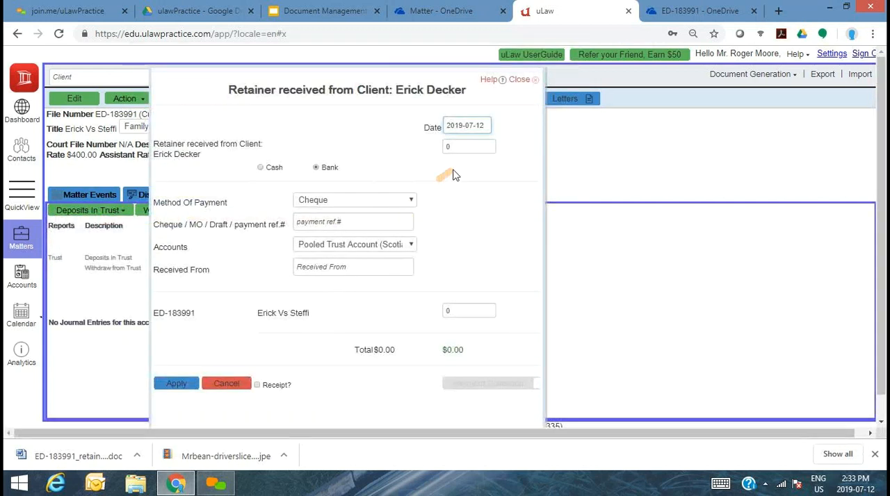
pyautogui.click(471, 150)
pyautogui.write('1000')
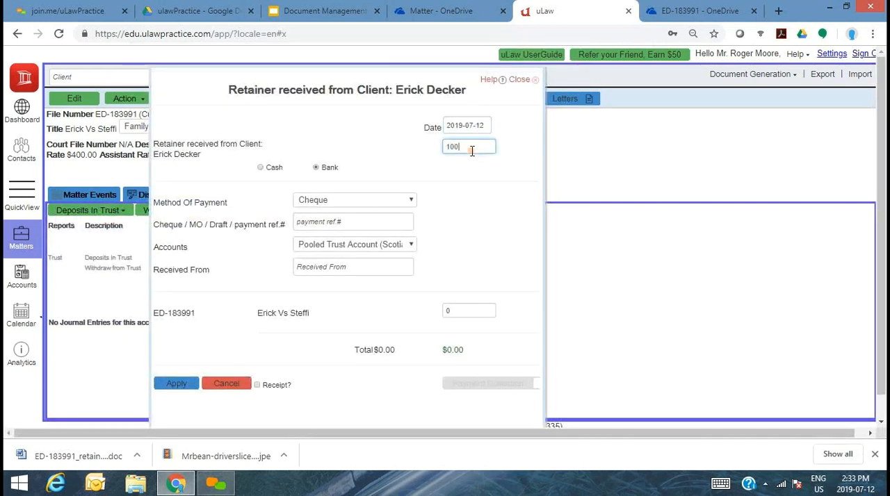
pyautogui.click(354, 220)
pyautogui.write('676')
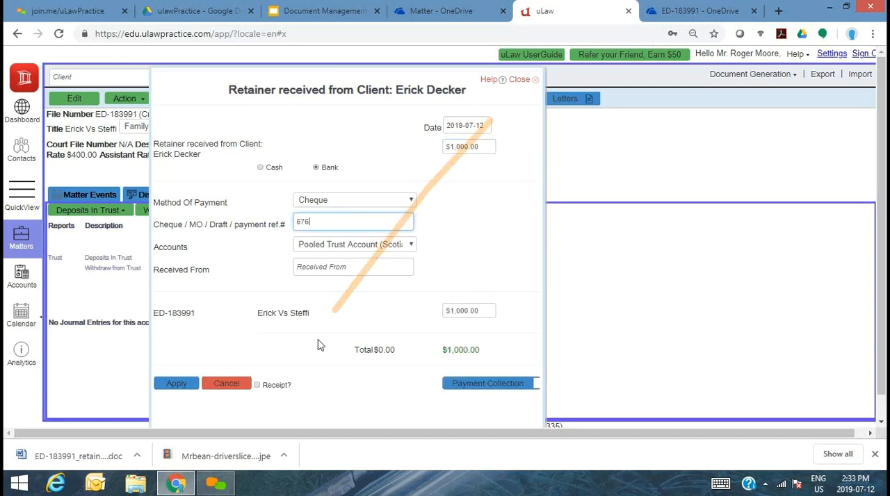
pyautogui.click(271, 387)
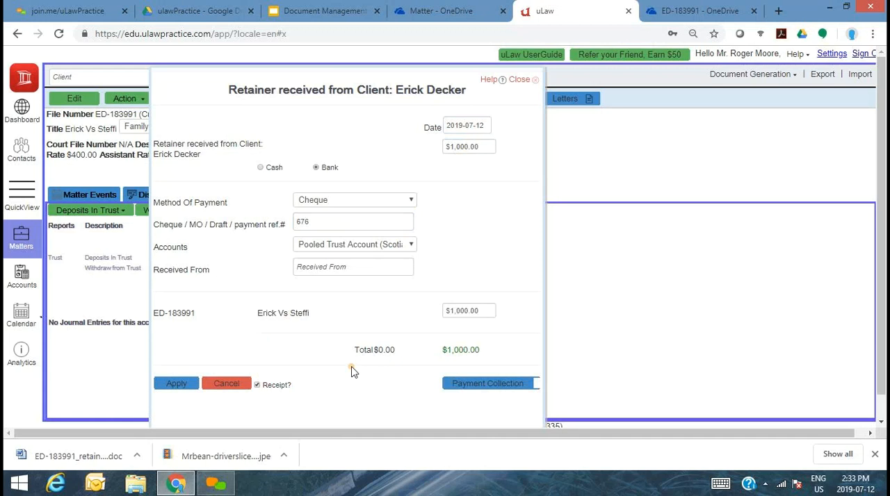
pyautogui.click(186, 383)
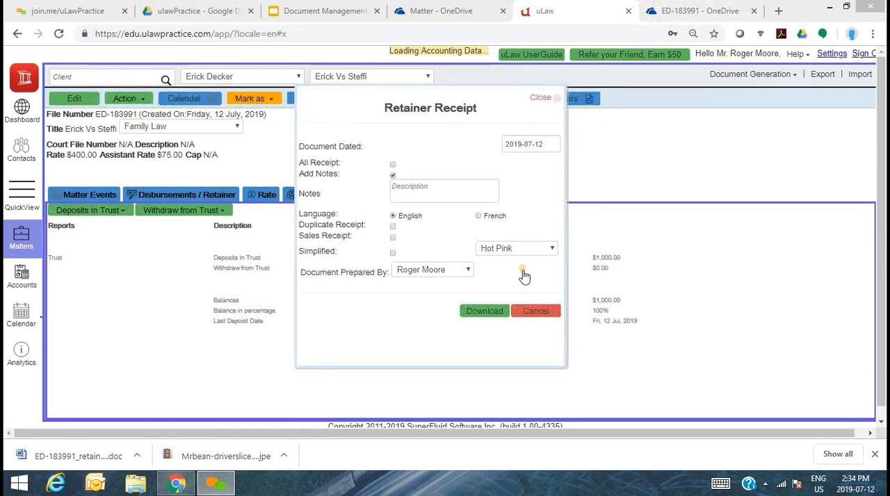
# - Set the retainer receipt's theme to Calm Orange and download the receipt
pyautogui.click(506, 255)
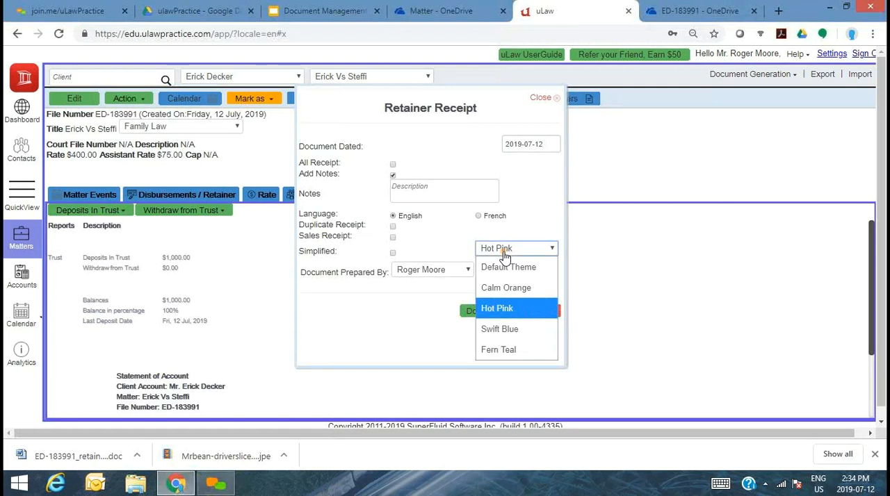
pyautogui.click(506, 288)
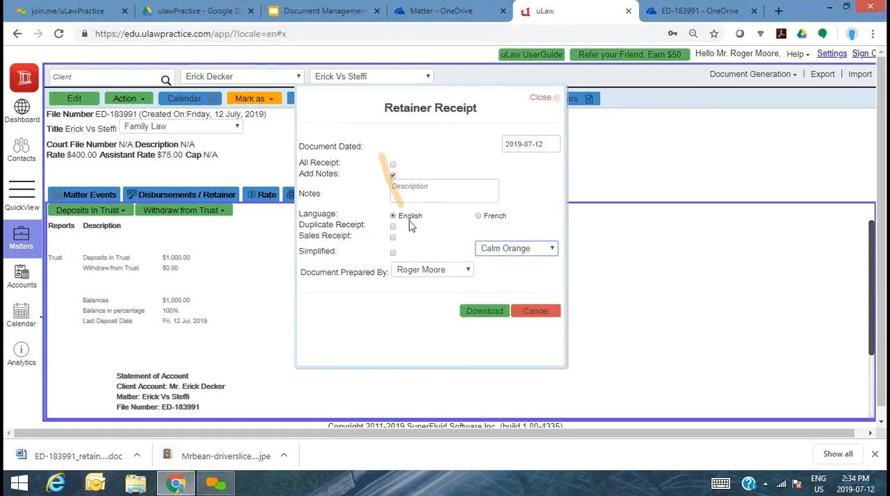
pyautogui.click(492, 315)
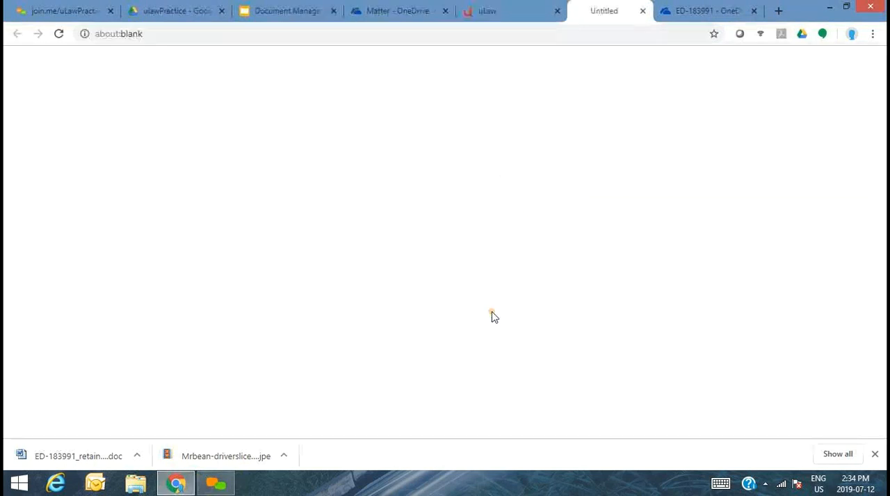
# - Upload the downloaded retainer receipt PDF into the matter's OneDrive folder and display the matter's documents in uLaw
pyautogui.click(674, 6)
pyautogui.moveTo(76, 456); pyautogui.dragTo(343, 273)
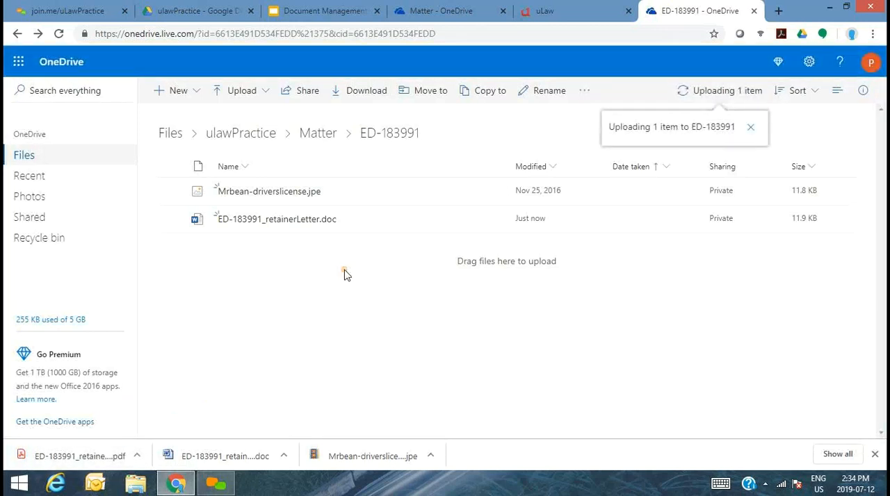
pyautogui.click(570, 10)
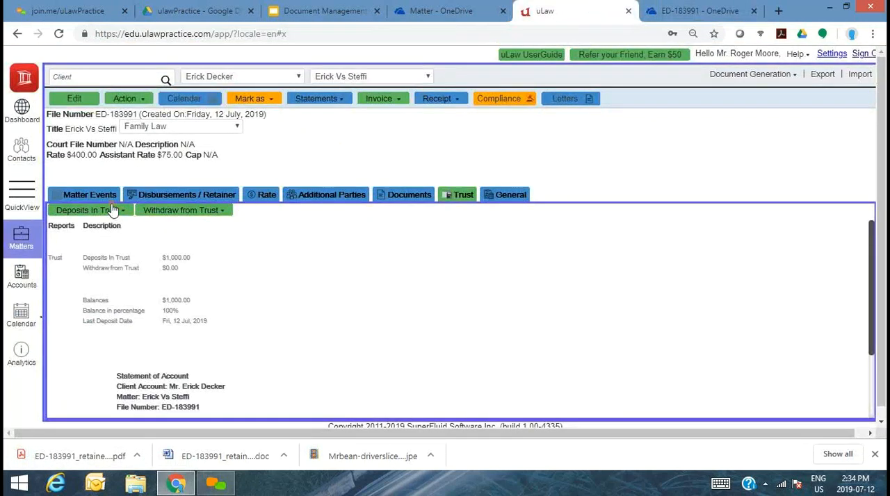
pyautogui.click(411, 199)
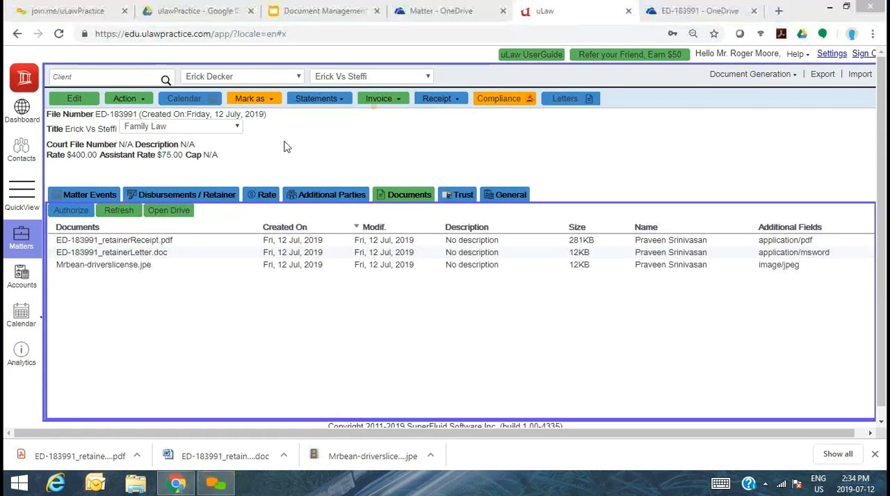
# - Sort the matter's documents by name in descending order and open the retainer receipt PDF in OneDrive
pyautogui.click(146, 229)
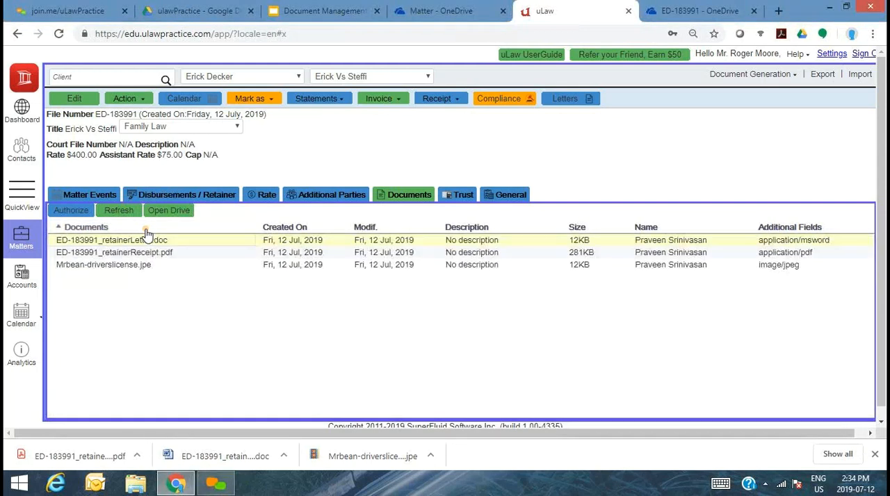
pyautogui.click(190, 230)
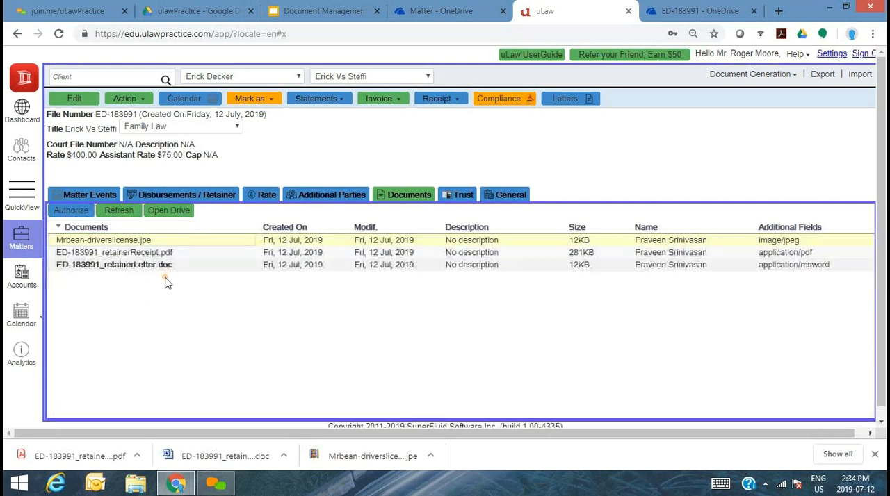
pyautogui.click(155, 255)
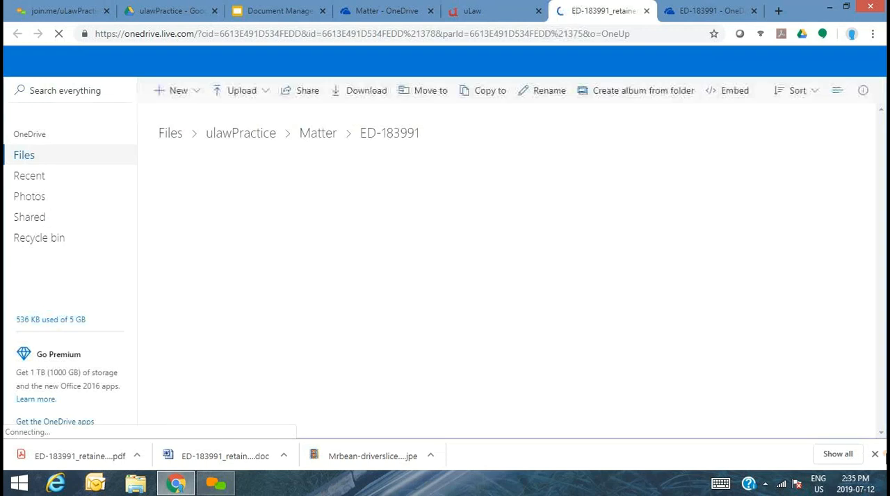
# - Enlarge the retainer receipt PDF to 100% and review its issuer, amount, payment method and signature details
pyautogui.click(874, 453)
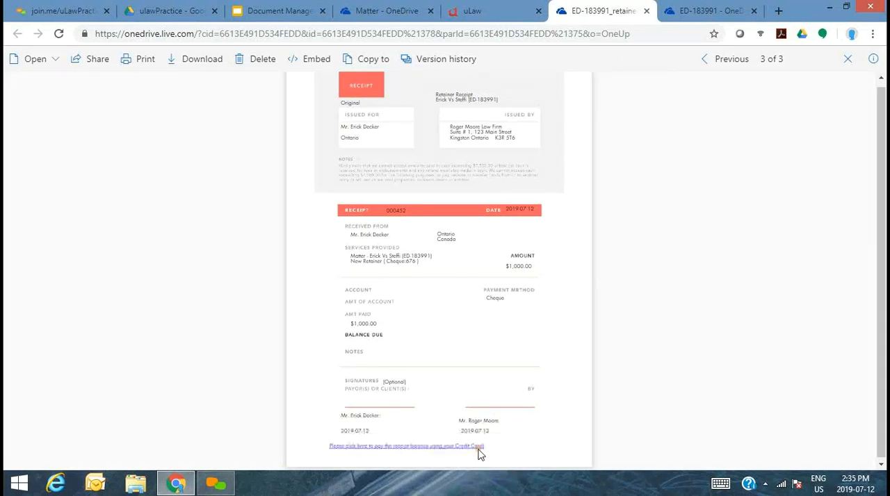
pyautogui.click(465, 446)
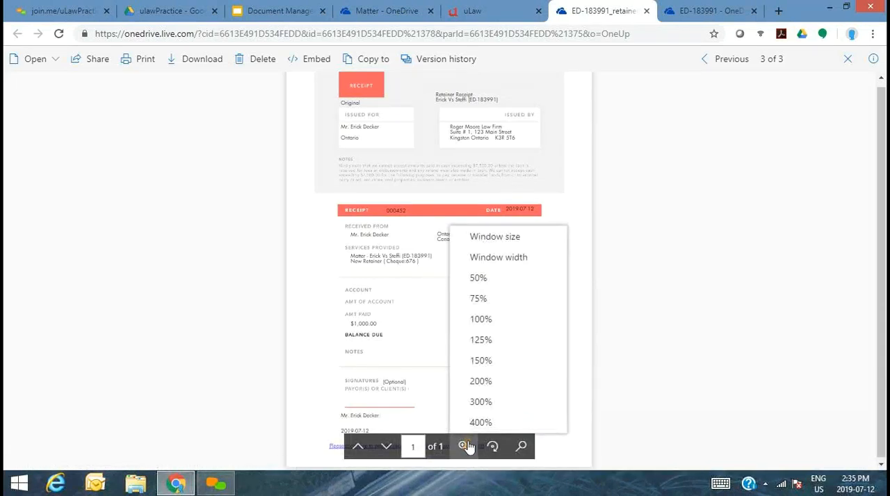
pyautogui.click(480, 320)
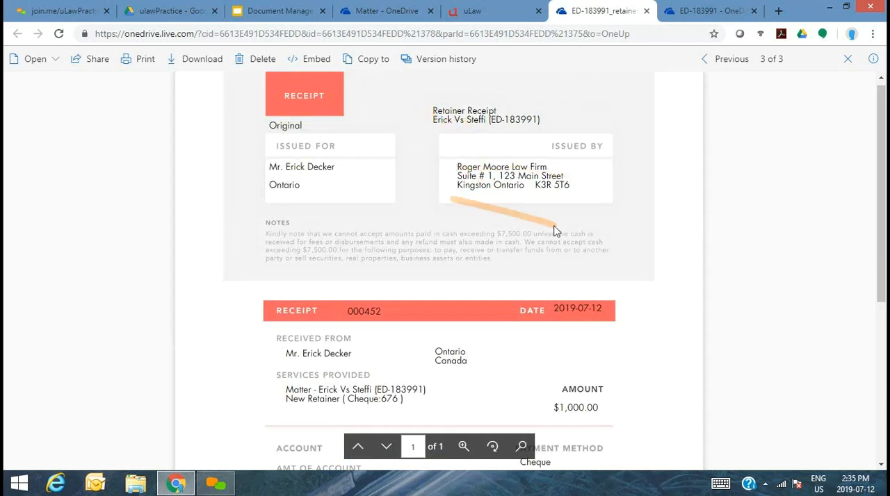
pyautogui.moveTo(884, 191); pyautogui.dragTo(882, 333)
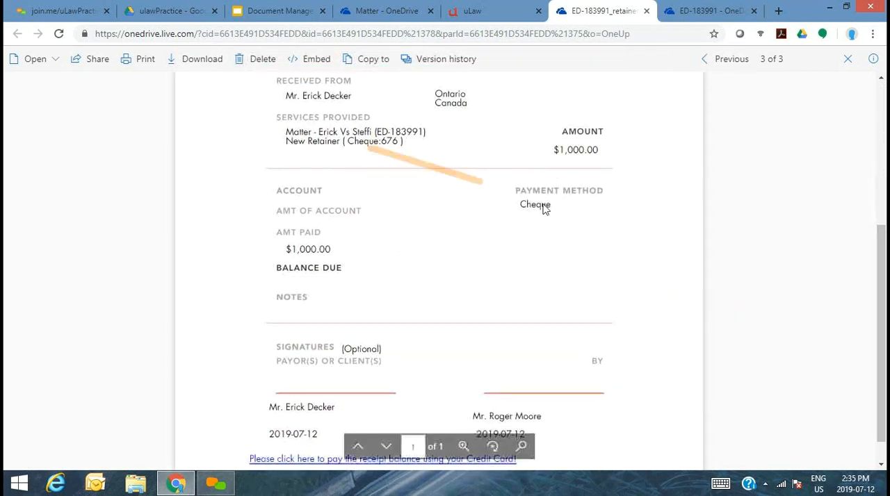
pyautogui.moveTo(883, 294); pyautogui.dragTo(879, 199)
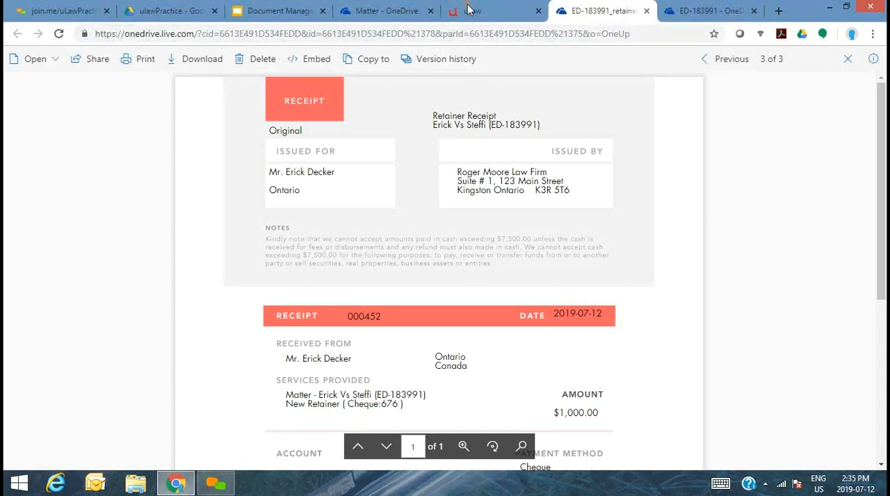
# - Return to the matter's document list in uLaw and open the retainer letter document in Word Online
pyautogui.moveTo(464, 6); pyautogui.dragTo(295, 6)
pyautogui.click(487, 12)
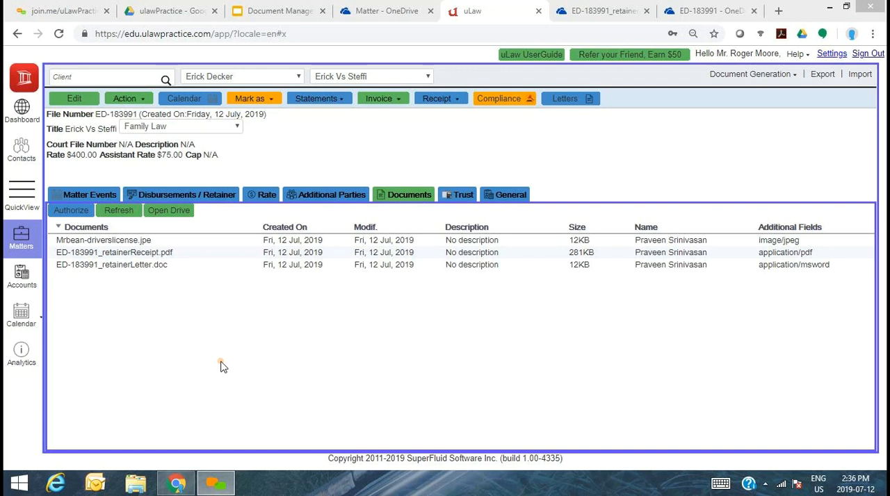
pyautogui.moveTo(176, 240); pyautogui.dragTo(798, 226)
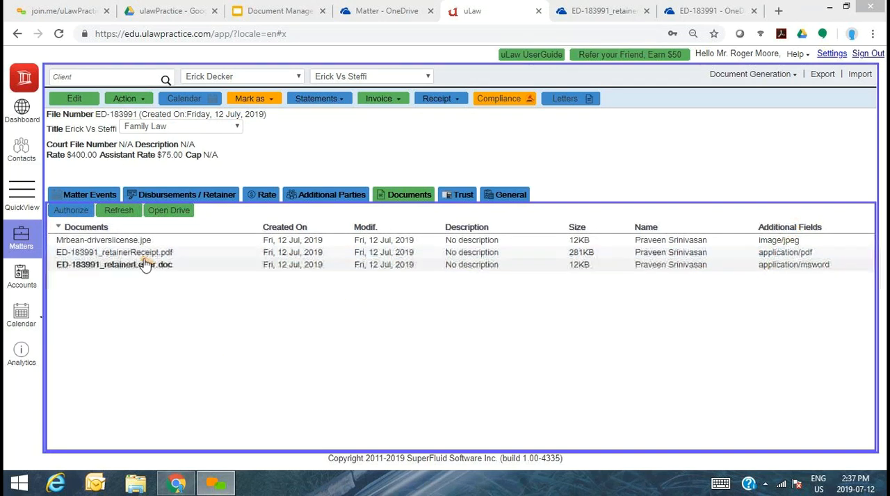
pyautogui.click(169, 267)
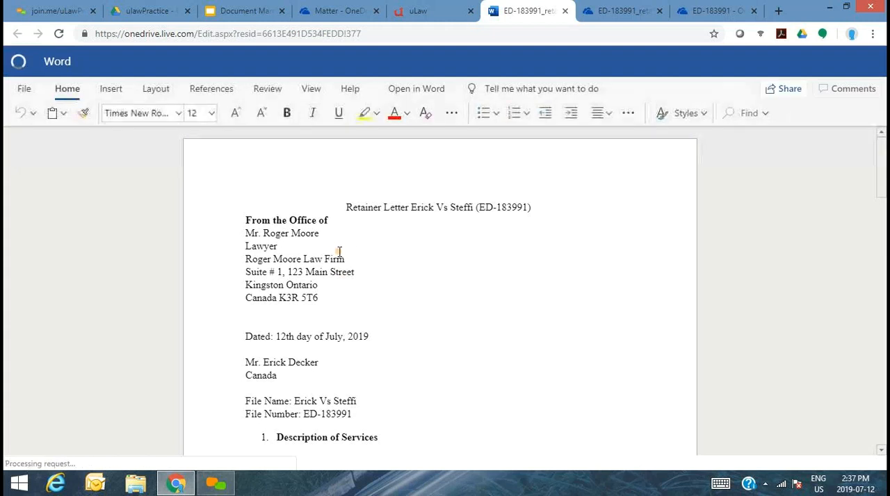
pyautogui.click(319, 248)
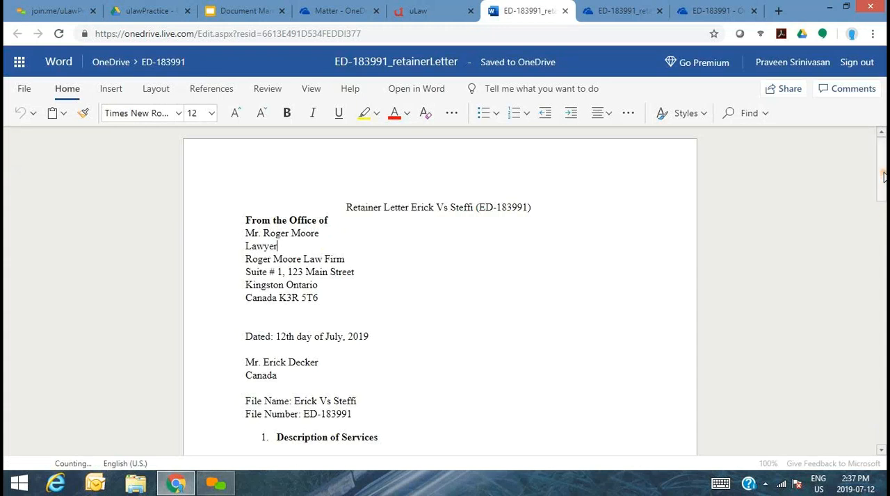
pyautogui.scroll(-3, 883, 177)
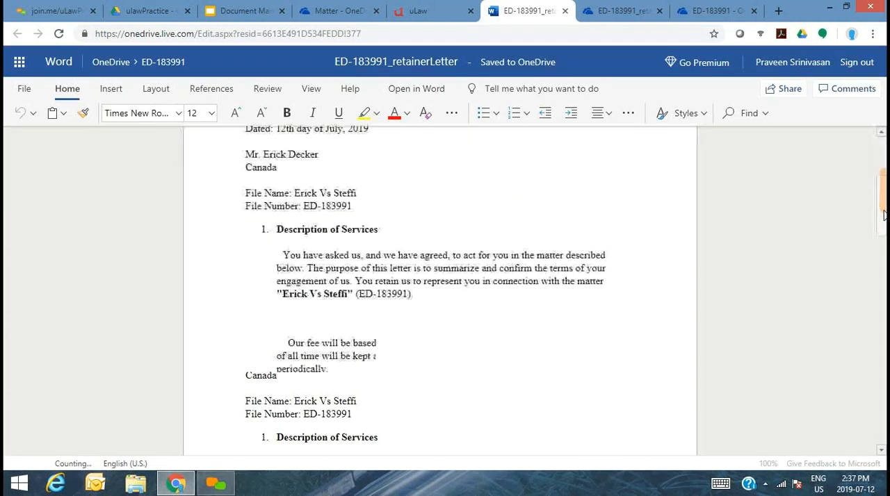
pyautogui.click(357, 206)
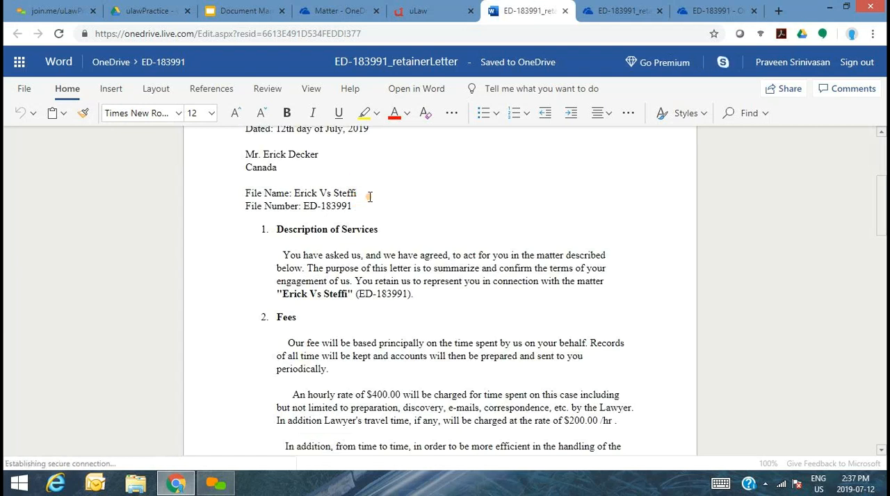
pyautogui.click(369, 197)
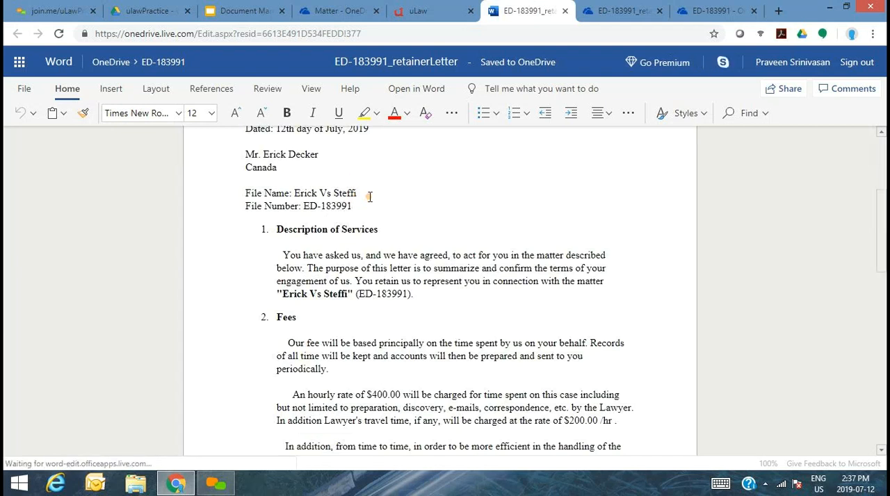
pyautogui.write('-')
pyautogui.press('BackSpace')
pyautogui.press('BackSpace')
pyautogui.press('BackSpace')
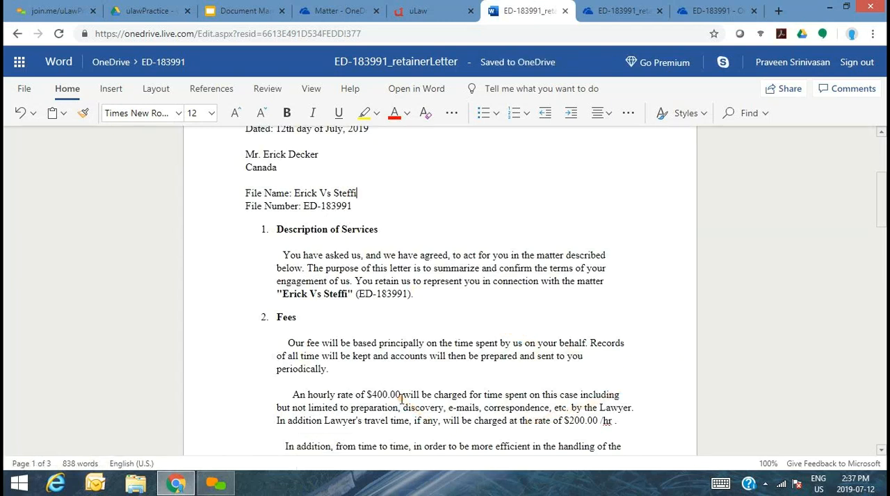
# - Change the lawyer's hourly rate in the retainer letter's Fees section to $500.00
pyautogui.moveTo(372, 394); pyautogui.dragTo(388, 395)
pyautogui.write('500')
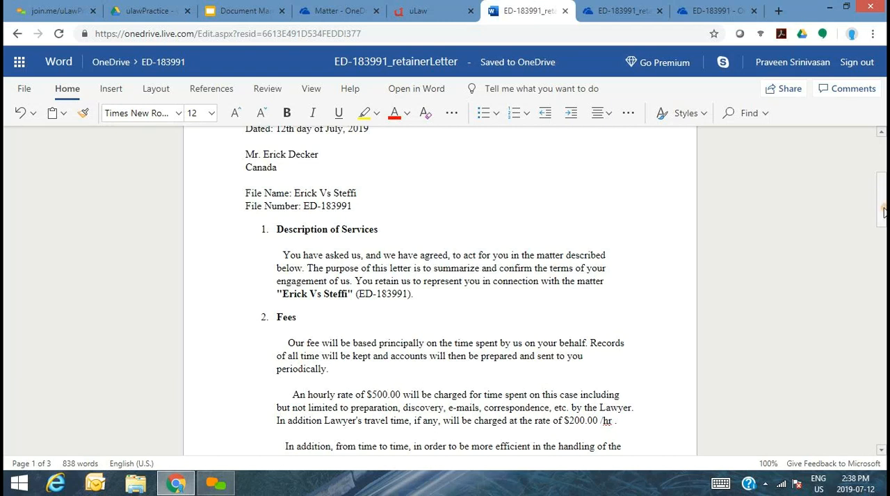
pyautogui.moveTo(880, 203); pyautogui.dragTo(882, 244)
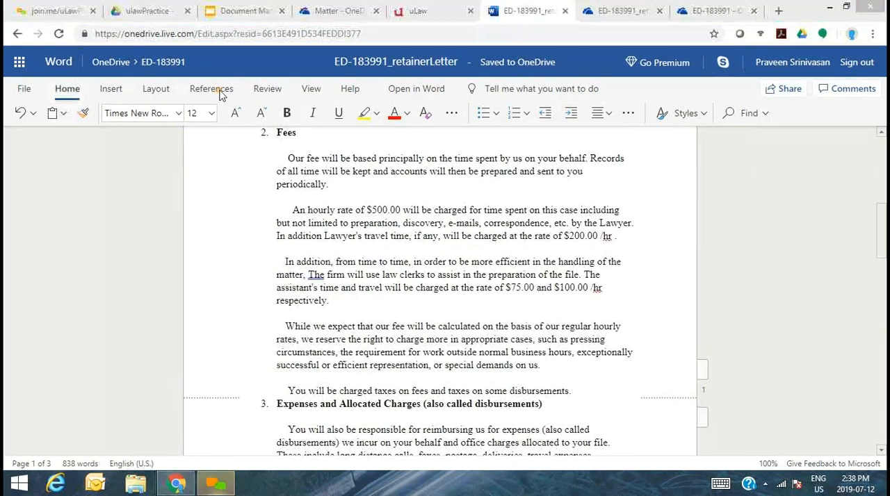
# - Switch to uLaw and enter a matter event titled Initial Client Meeting with a billable time of 1:00
pyautogui.click(439, 13)
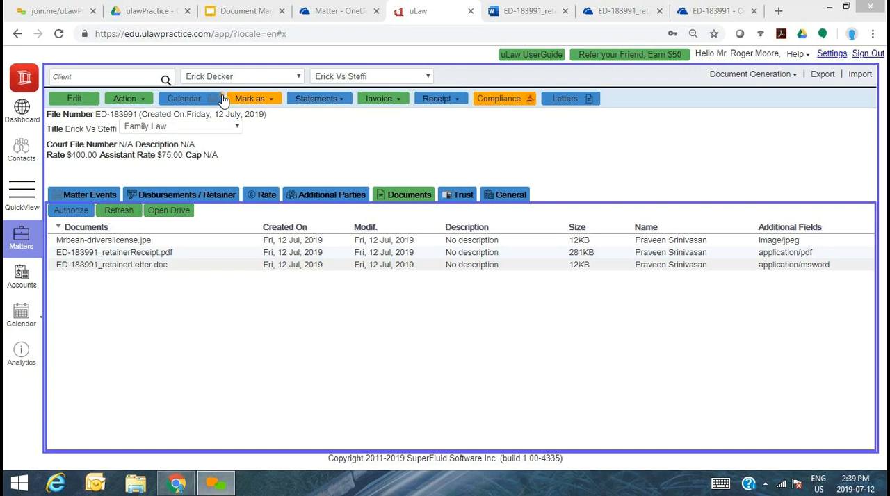
pyautogui.click(99, 196)
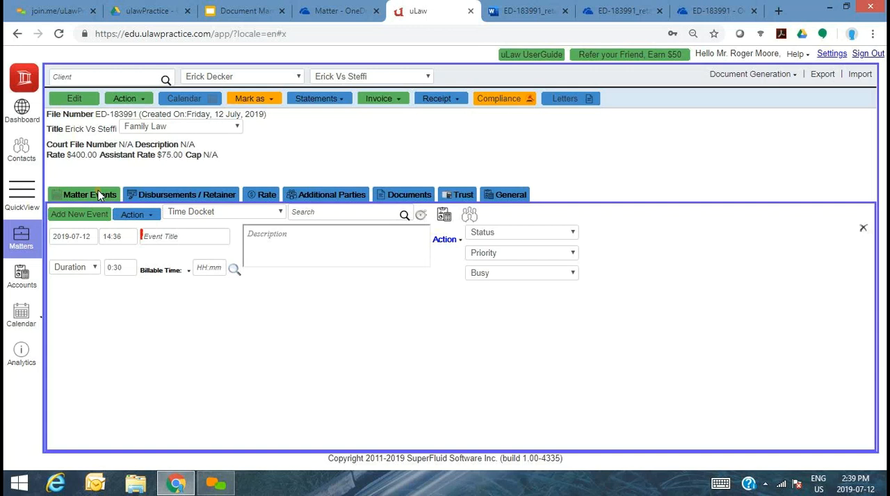
pyautogui.click(176, 235)
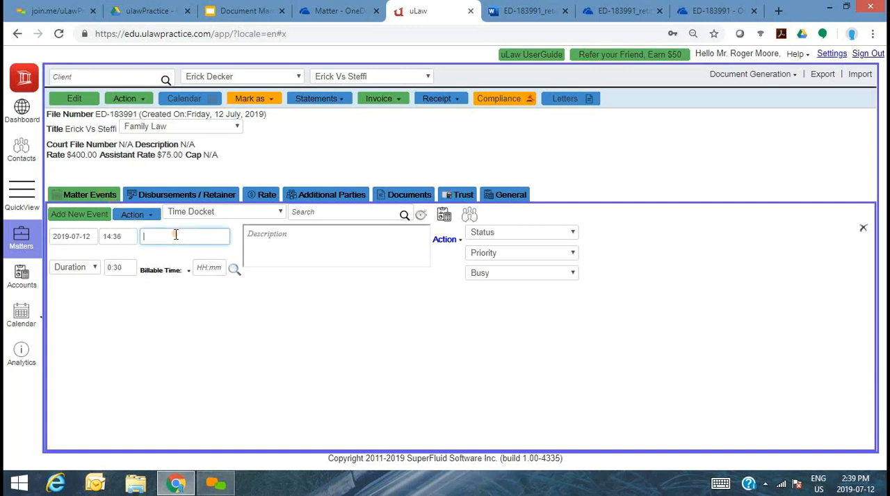
pyautogui.write('Initi')
pyautogui.press('Tab')
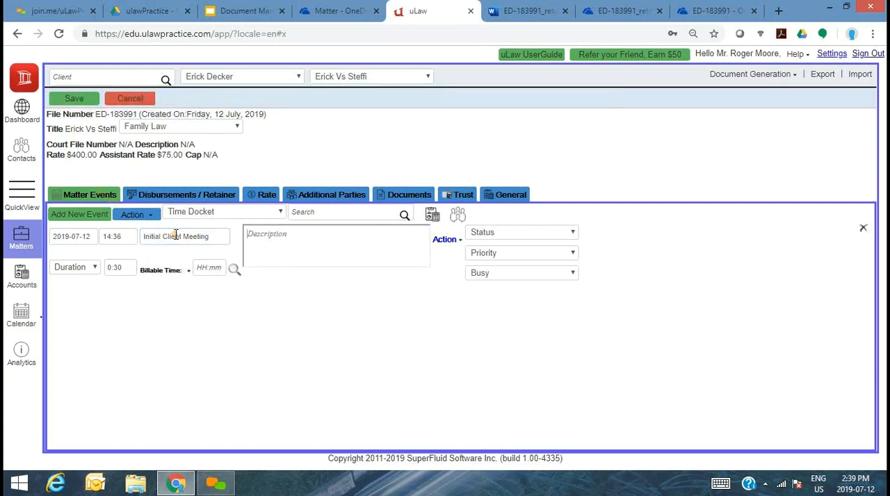
pyautogui.click(208, 267)
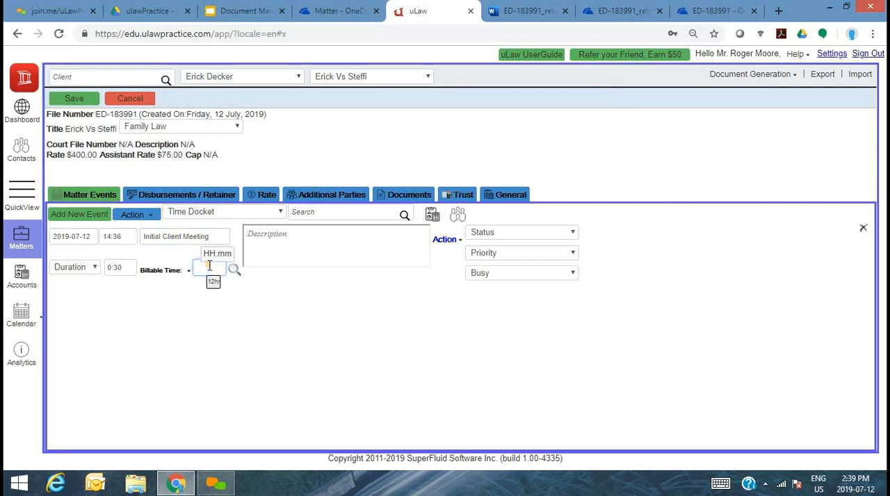
# - Add a second matter event titled Court Visit with a billable time of 1:00
pyautogui.click(79, 214)
pyautogui.click(161, 298)
pyautogui.write('Court Visit')
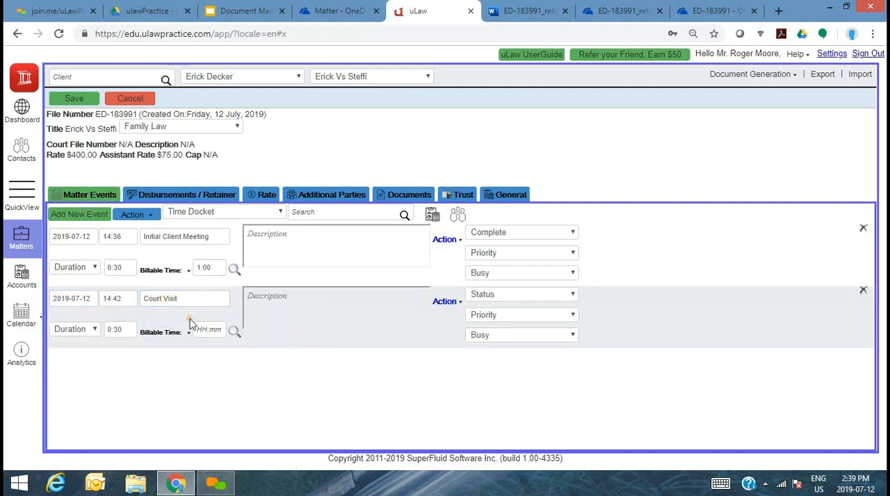
pyautogui.click(208, 333)
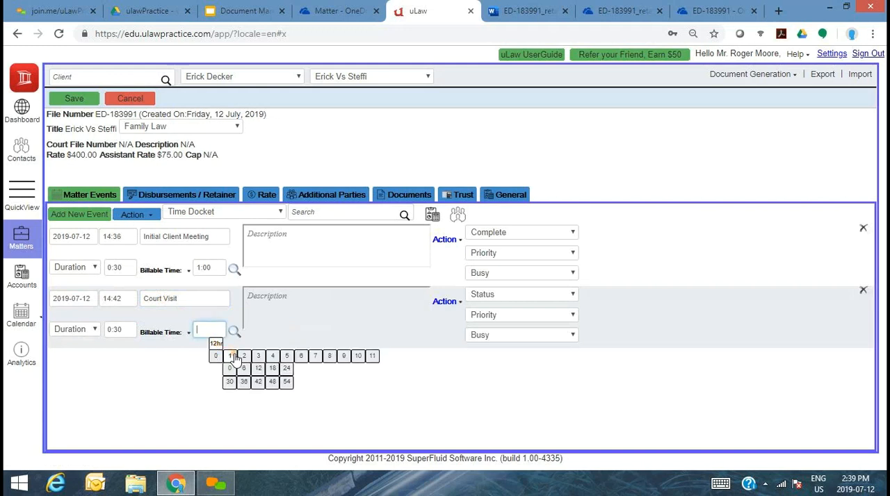
pyautogui.click(230, 368)
# - Set the Initial Client Meeting's duration to 1:00 and switch the Court Visit's billing to a flat rate of $300
pyautogui.click(122, 267)
pyautogui.moveTo(146, 295)
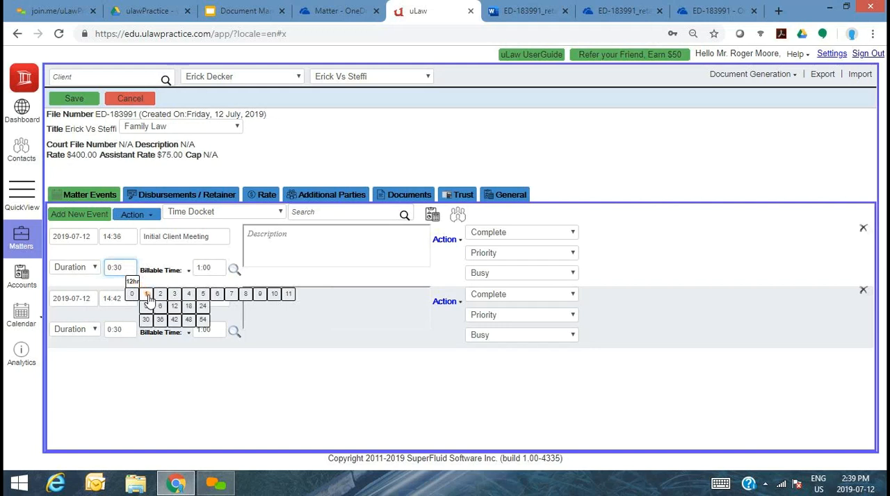
pyautogui.click(185, 333)
pyautogui.click(173, 333)
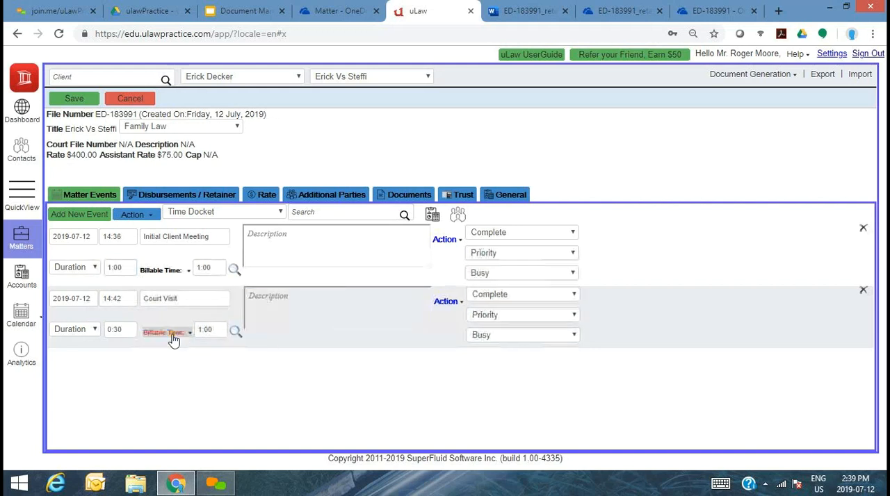
pyautogui.click(171, 334)
pyautogui.click(172, 351)
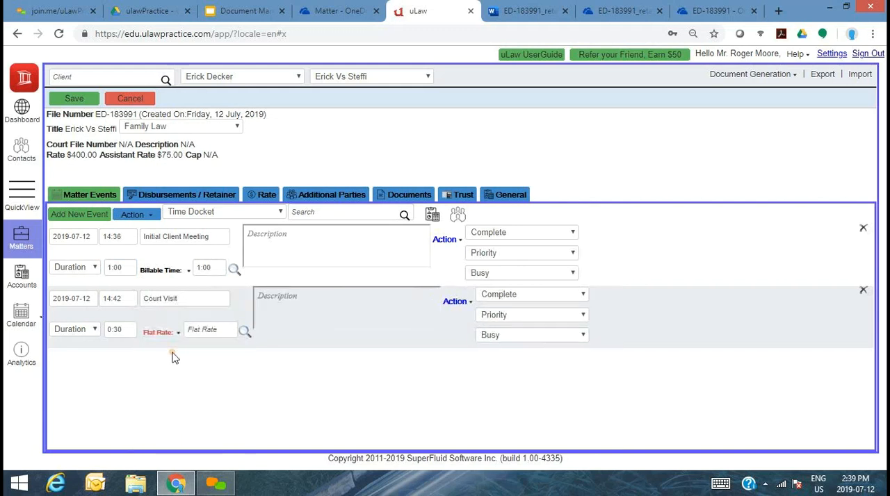
pyautogui.click(223, 331)
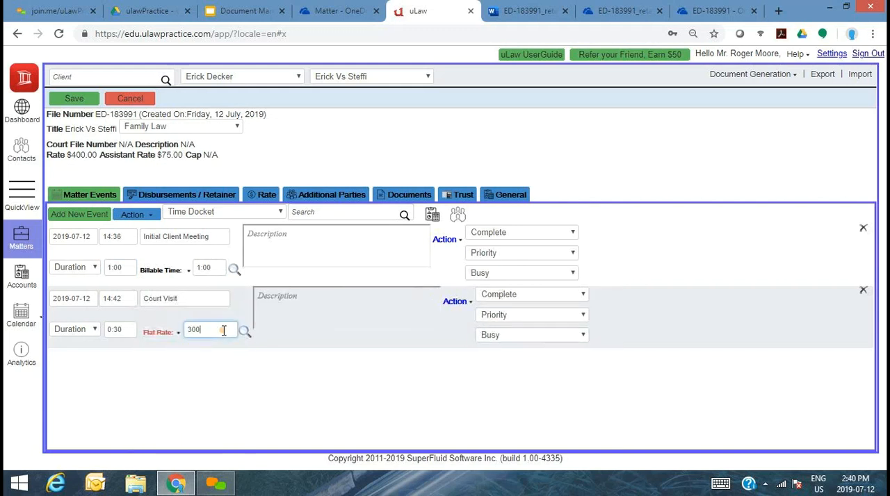
# - Give the Initial Client Meeting event the description "First meeting with Client"
pyautogui.click(368, 238)
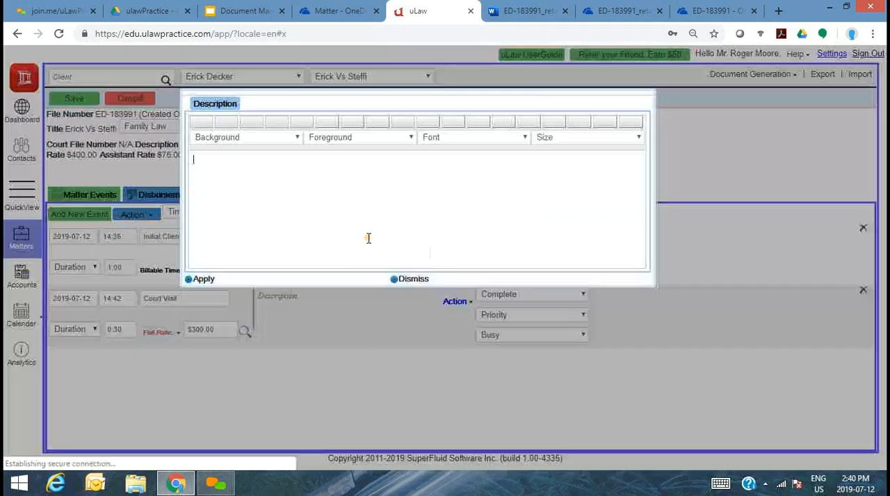
pyautogui.write('First meeting')
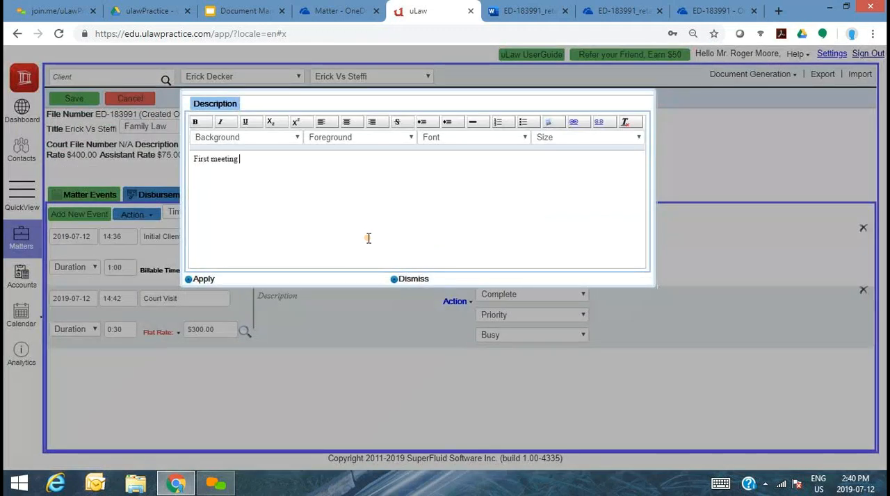
pyautogui.write(' with Client')
pyautogui.click(204, 280)
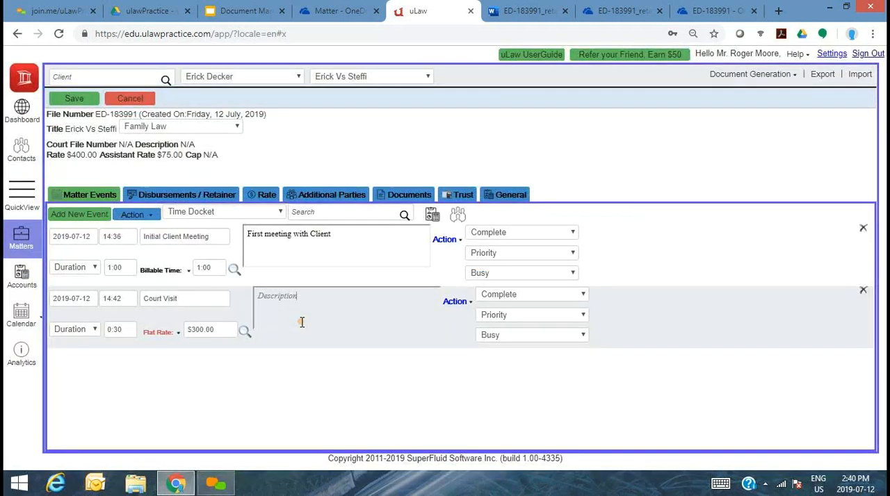
# - Describe the Court Visit with the bulleted text "Visited court to submit Family Law Application" and save the matter's events
pyautogui.click(301, 321)
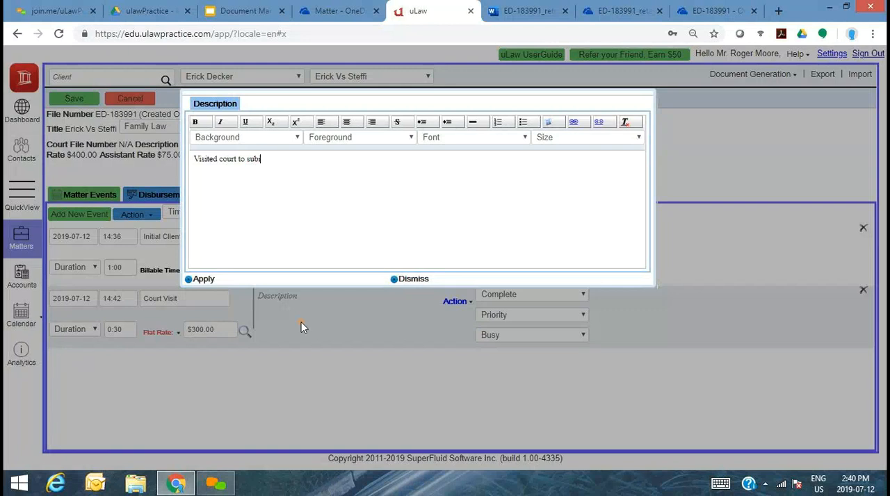
pyautogui.write('Family Law Application')
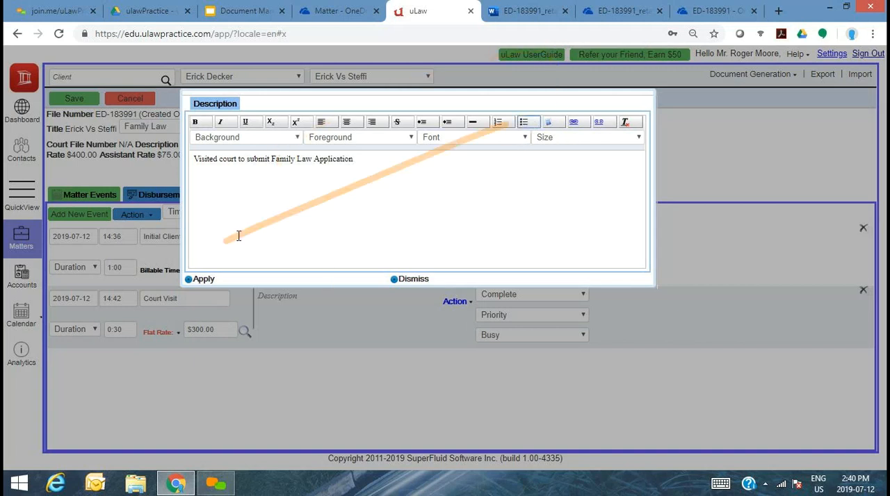
pyautogui.click(200, 279)
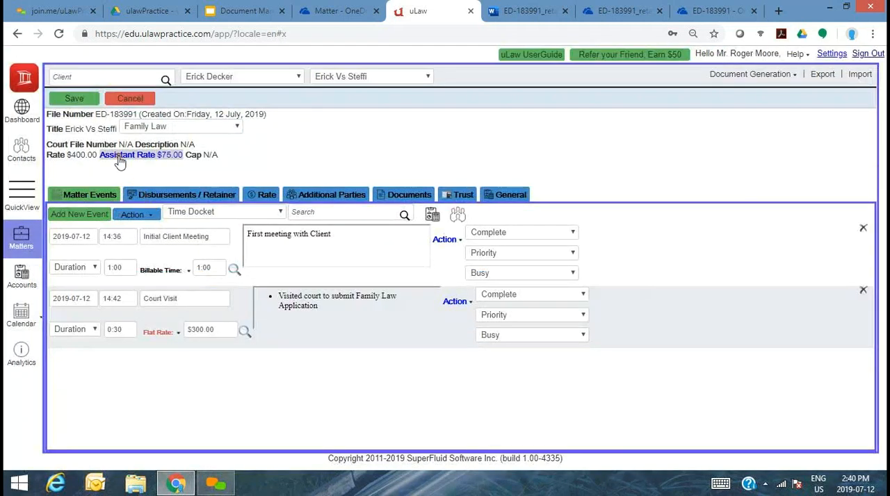
pyautogui.click(82, 101)
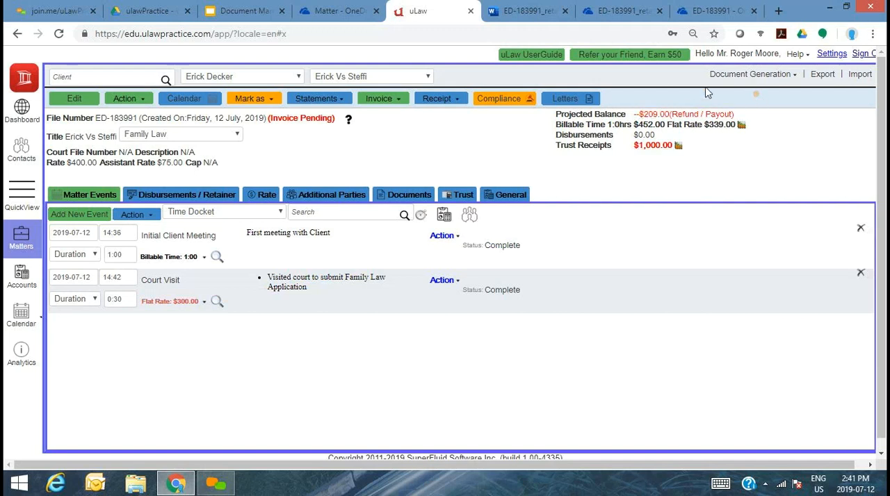
# - Generate a pre-bill preview of the matter's invoice using the existing invoice settings
pyautogui.click(380, 101)
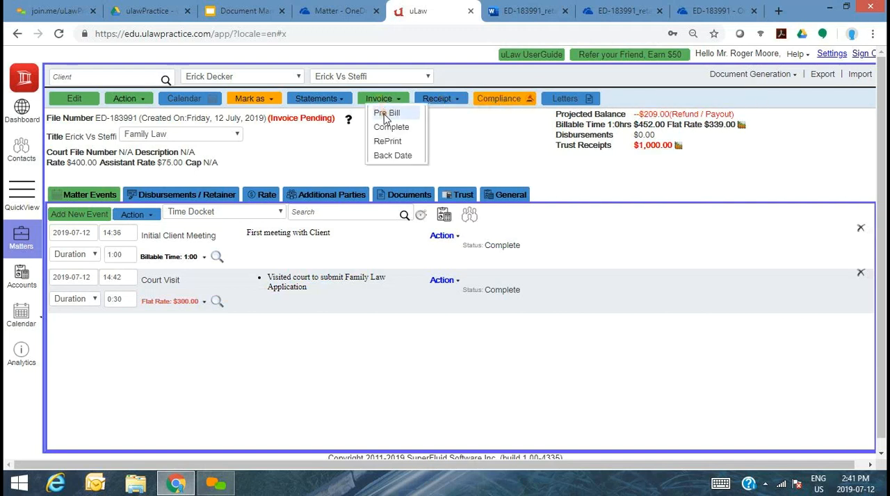
pyautogui.click(383, 115)
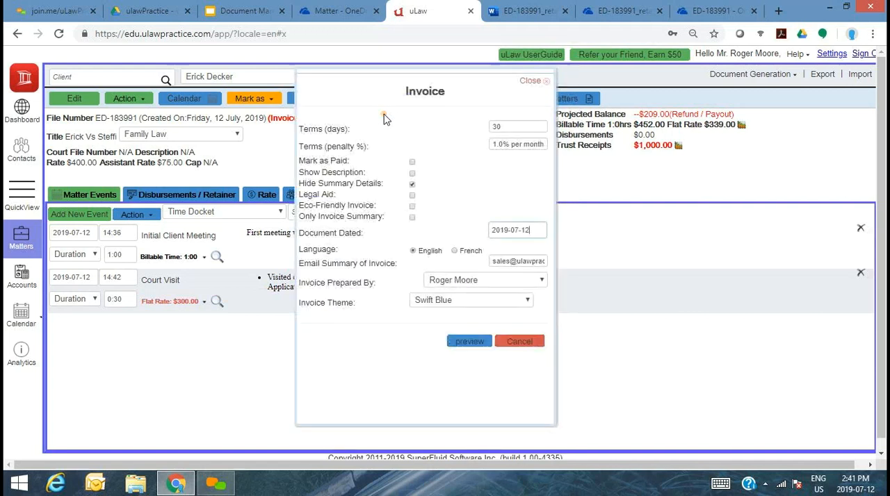
pyautogui.click(470, 342)
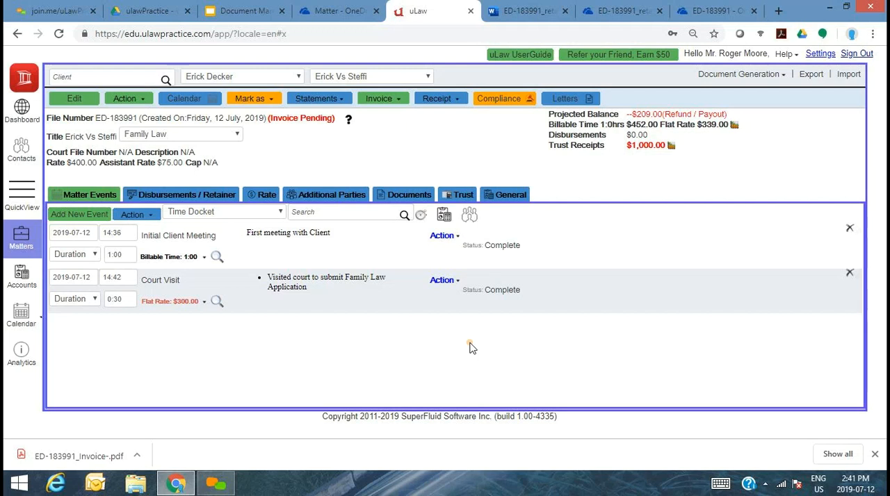
# - Close the retainer receipt preview and the downloads bar, and open the ED-183991 matter folder in OneDrive
pyautogui.click(549, 7)
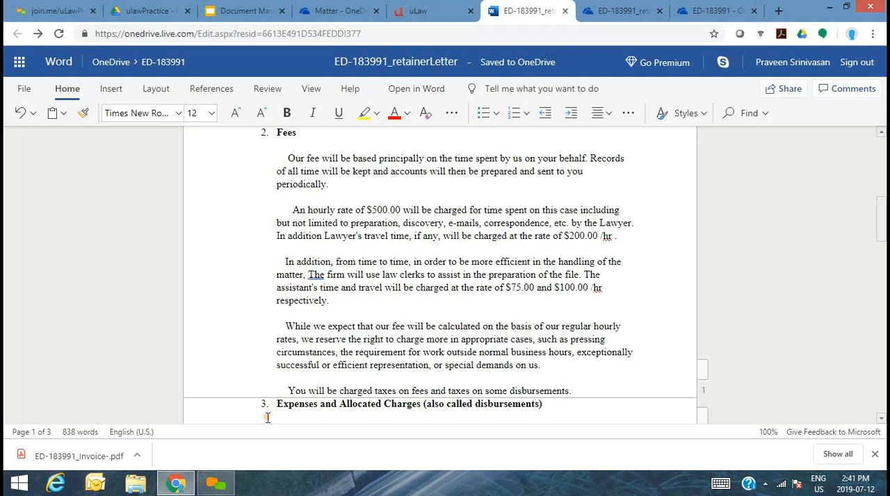
pyautogui.click(642, 12)
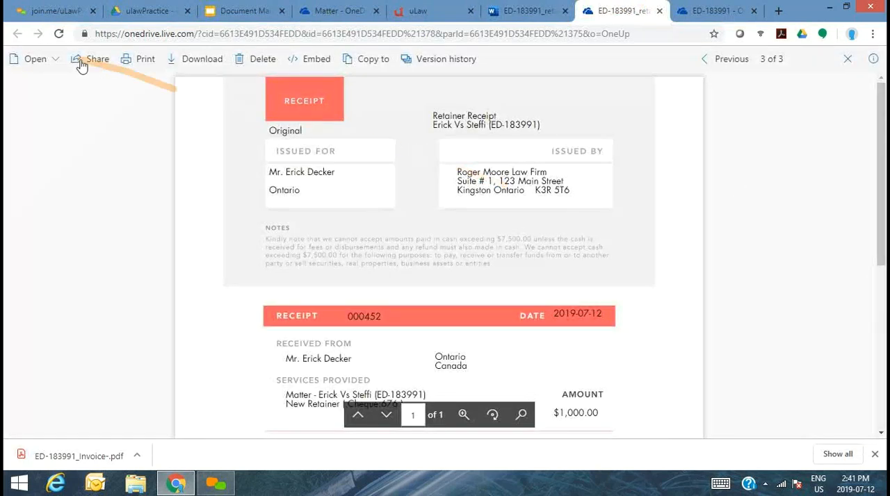
pyautogui.click(660, 12)
pyautogui.click(445, 14)
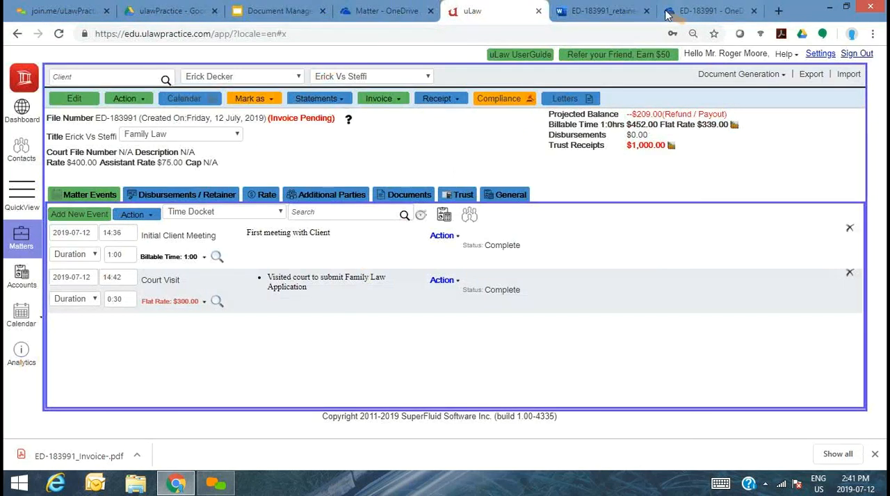
pyautogui.click(598, 15)
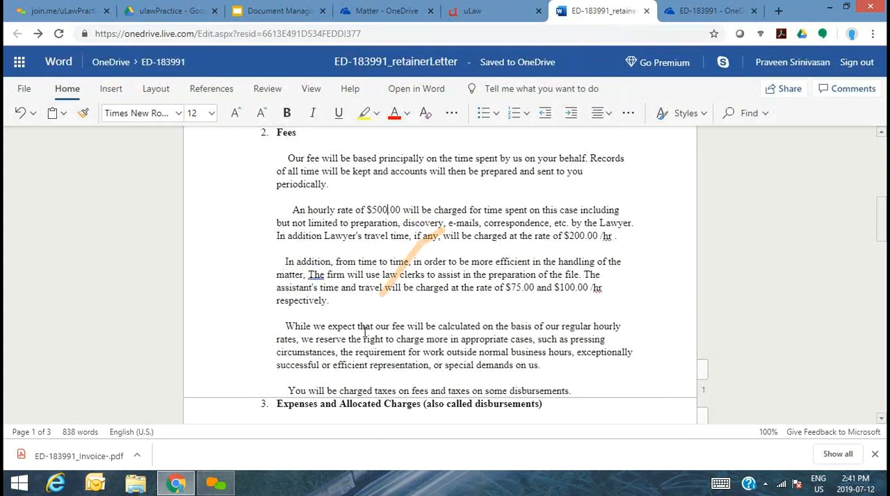
pyautogui.click(874, 454)
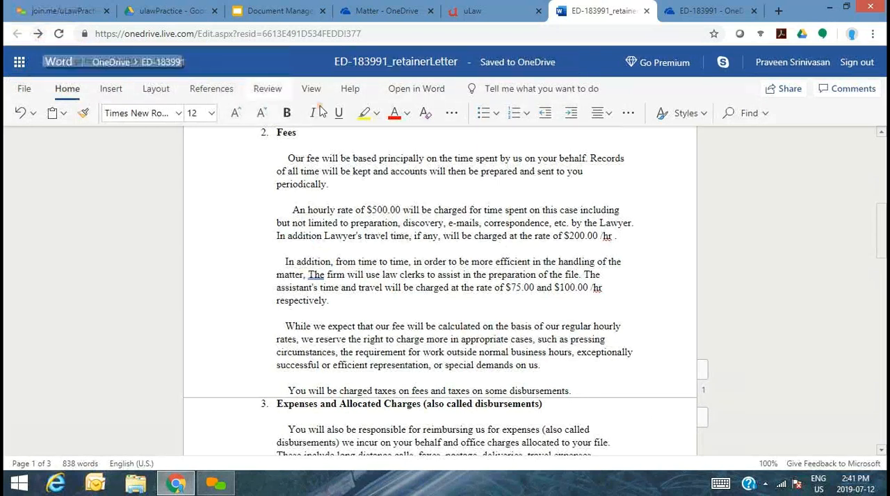
pyautogui.click(402, 8)
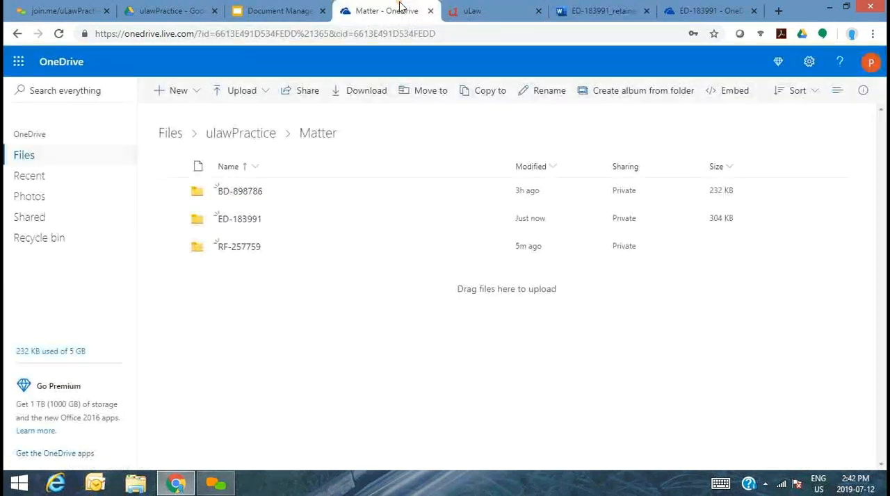
pyautogui.click(243, 228)
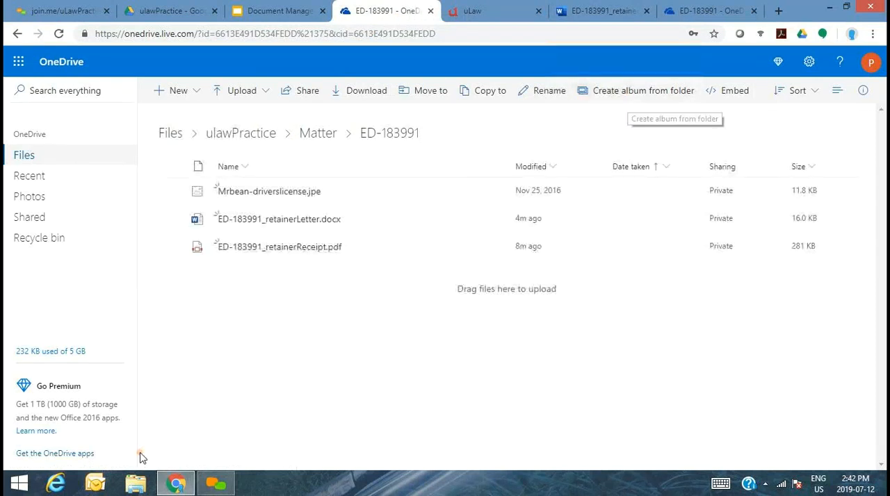
# - Switch to uLaw, issue the matter's completed invoice with the existing settings, and download it
pyautogui.click(488, 12)
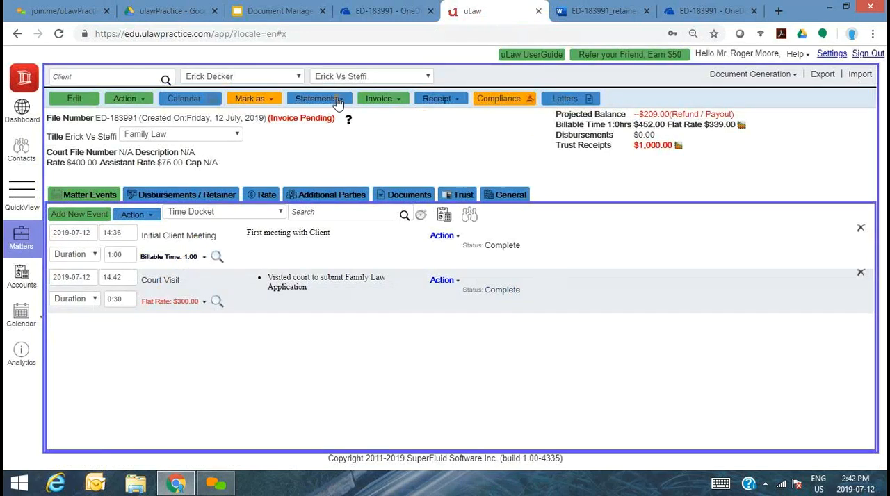
pyautogui.click(393, 100)
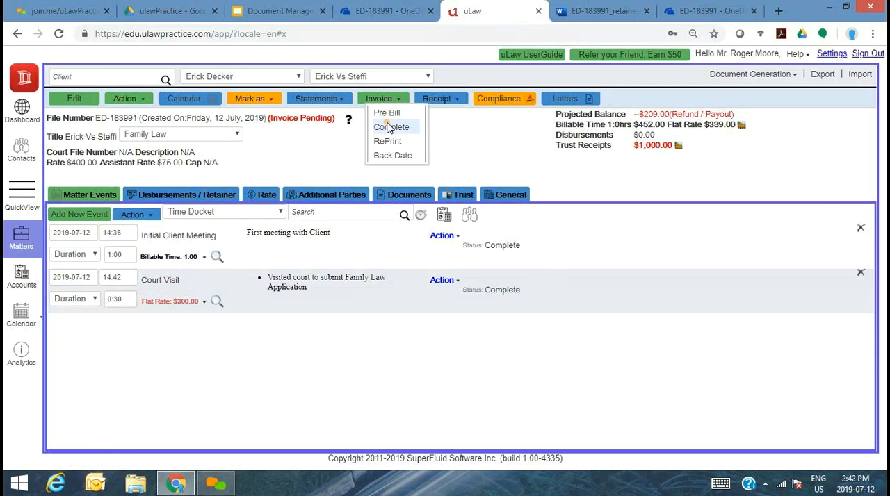
pyautogui.click(388, 127)
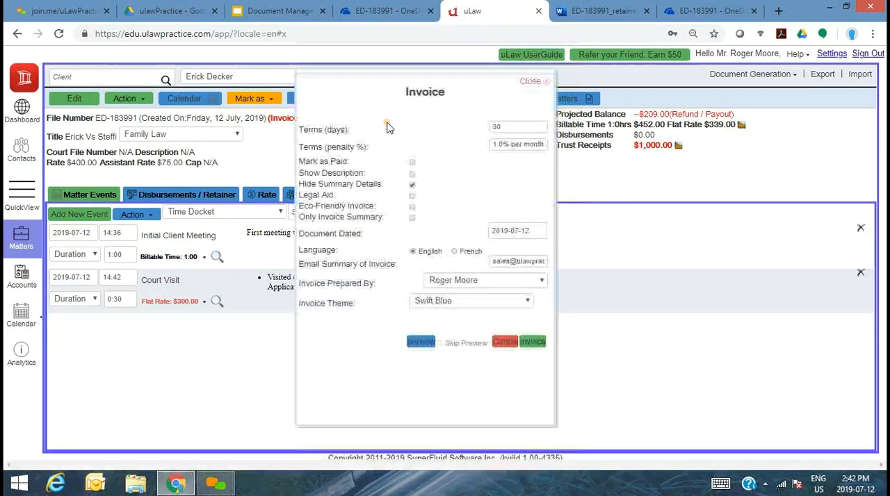
pyautogui.click(522, 345)
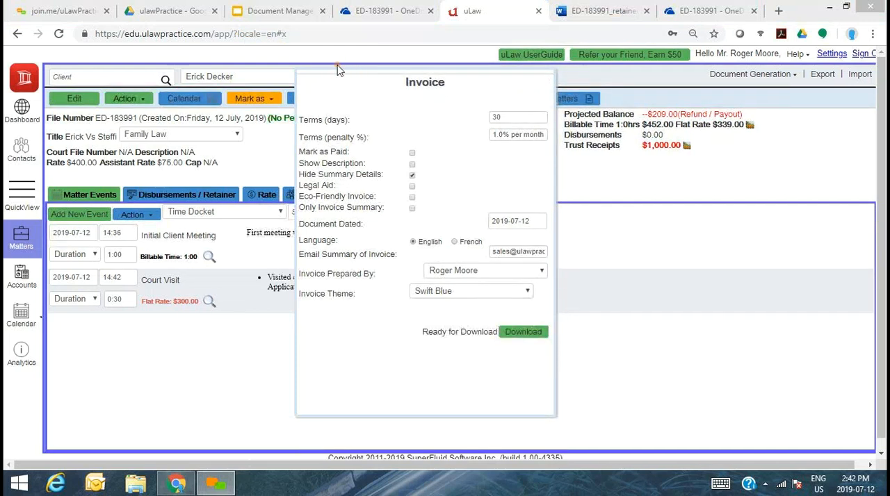
pyautogui.click(525, 333)
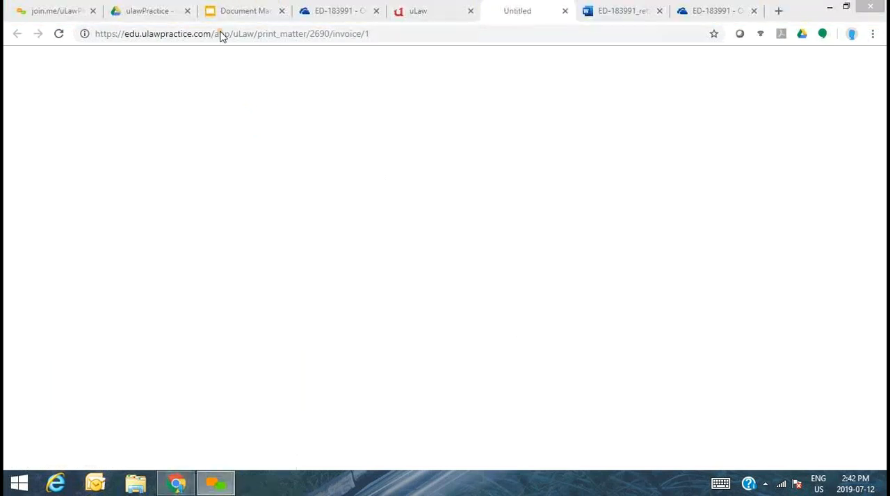
# - Upload the downloaded invoice PDF to the ED-183991 OneDrive folder and check the matter's document list in uLaw
pyautogui.click(397, 9)
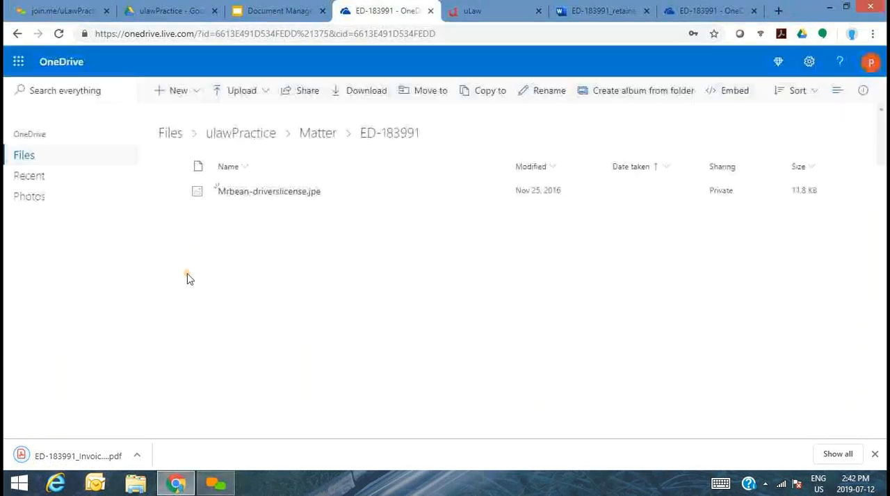
pyautogui.moveTo(70, 458); pyautogui.dragTo(317, 329)
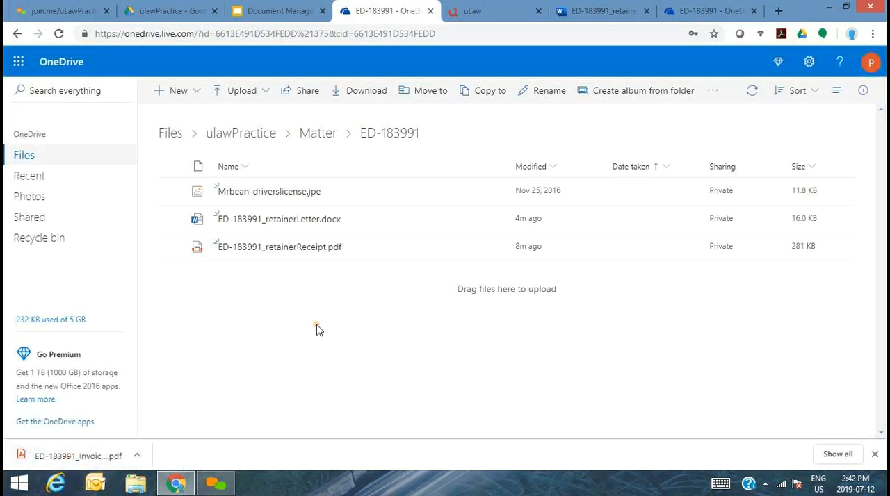
pyautogui.click(515, 5)
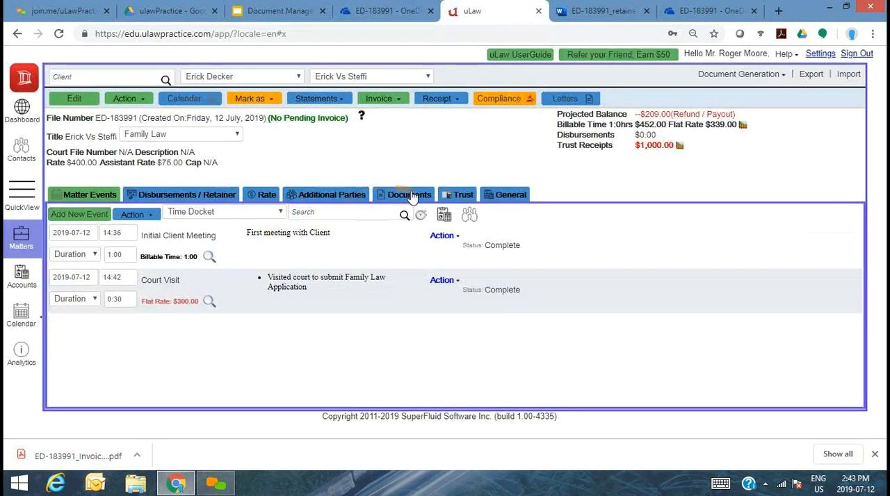
pyautogui.click(410, 195)
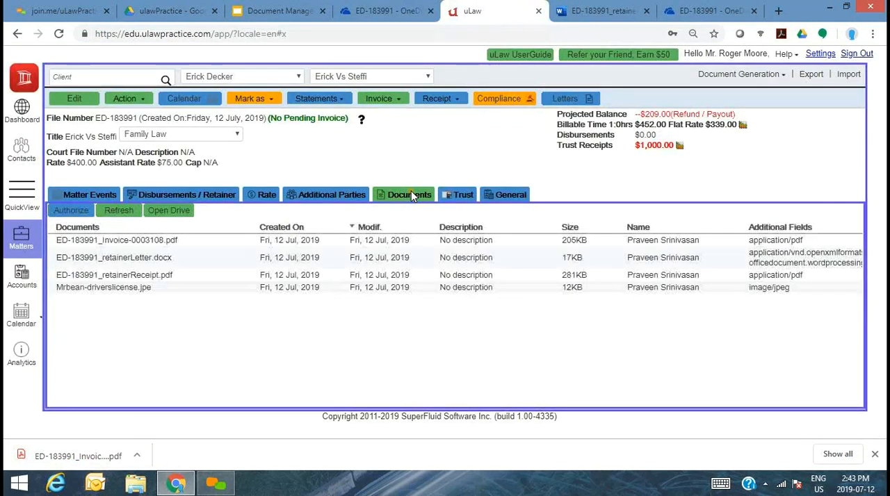
# - Open the invoice PDF from the matter's documents, review it through its last page, and return to uLaw
pyautogui.click(124, 242)
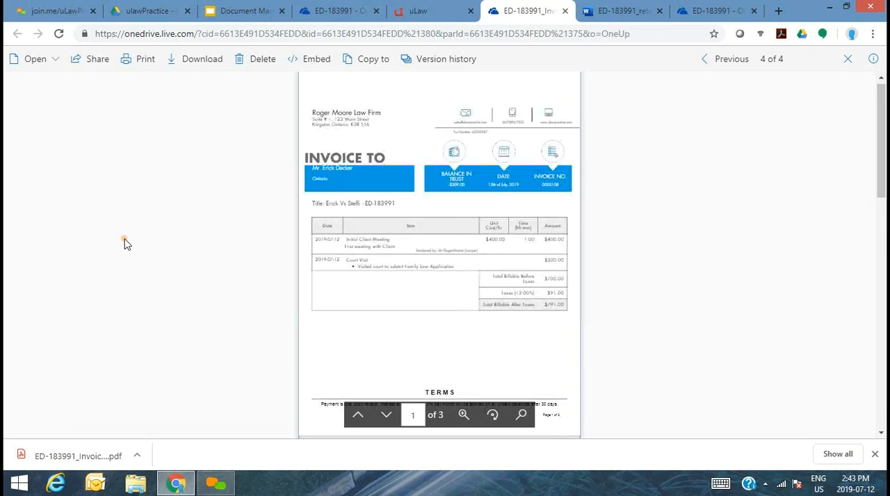
pyautogui.moveTo(879, 196); pyautogui.dragTo(881, 424)
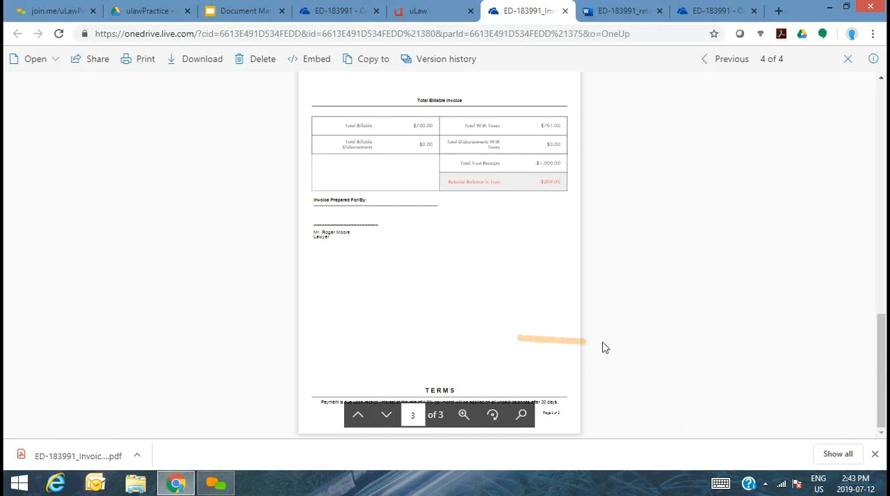
pyautogui.click(430, 6)
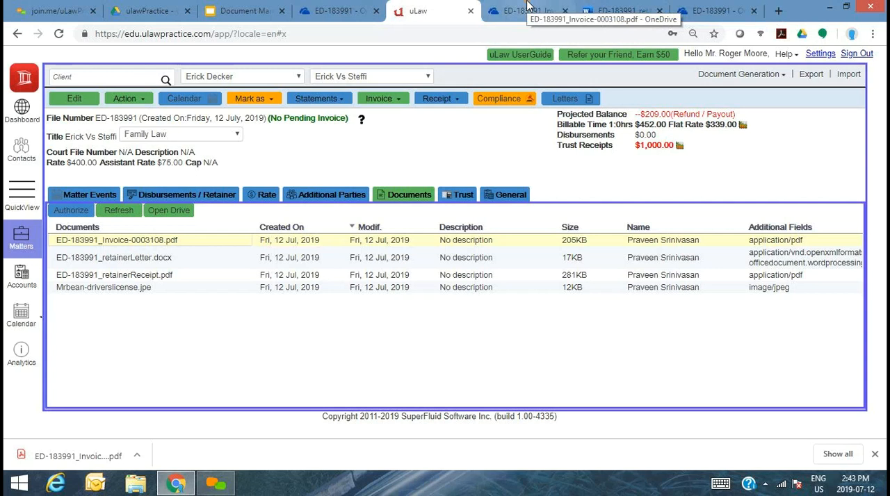
# - Examine the sharing options and link permissions for the invoice PDF in OneDrive, closing them without sending a link
pyautogui.click(712, 11)
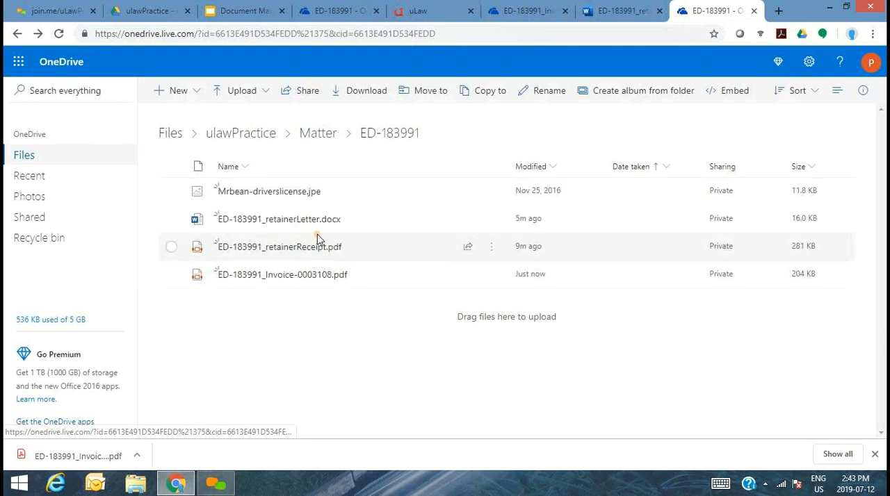
pyautogui.click(170, 276)
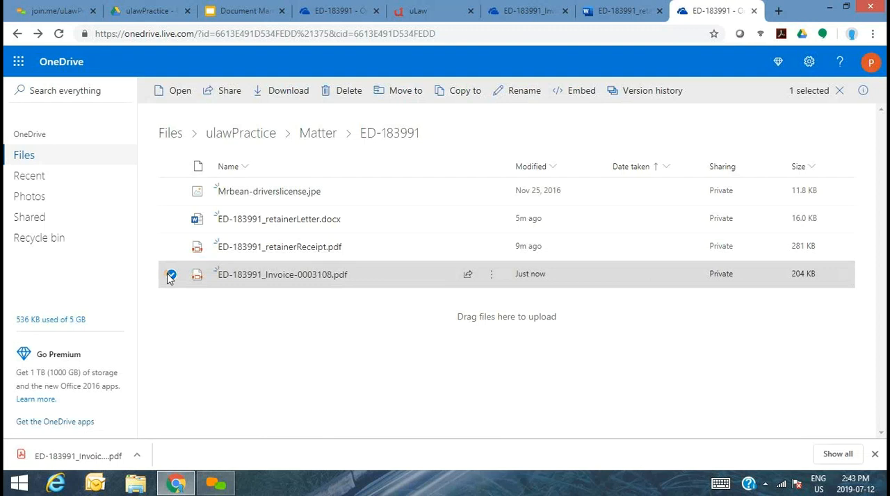
pyautogui.click(230, 93)
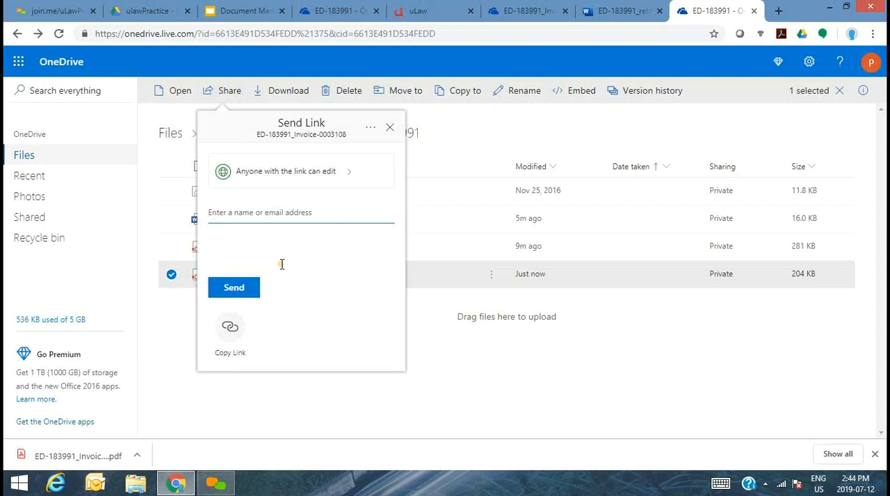
pyautogui.click(297, 182)
pyautogui.click(359, 264)
pyautogui.click(390, 128)
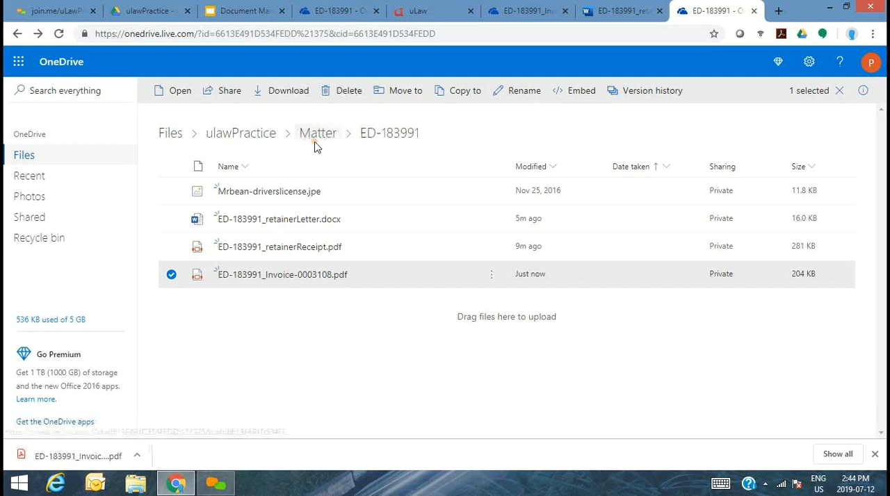
pyautogui.click(381, 142)
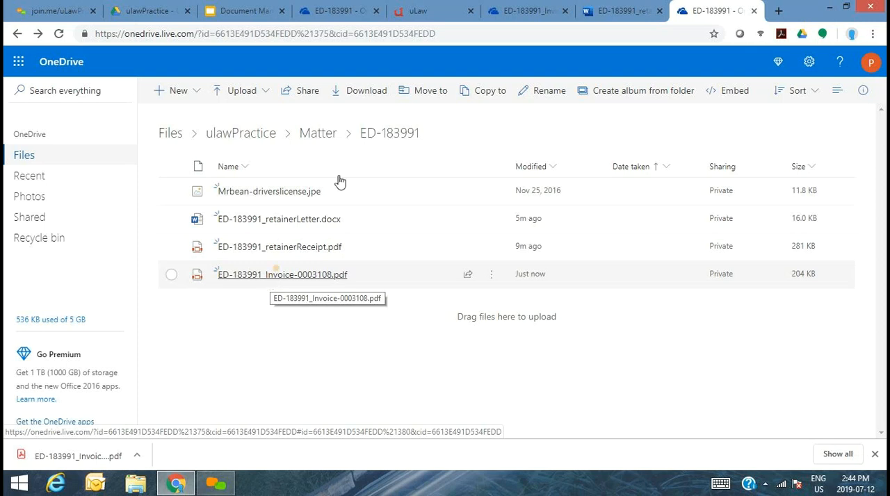
# - Add a third matter event in uLaw titled Final Closure with a billable time of 1:00
pyautogui.click(417, 9)
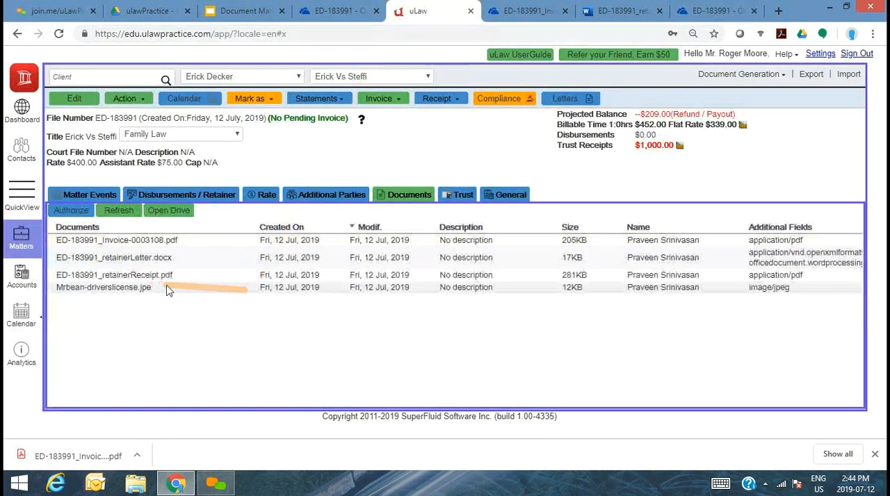
pyautogui.click(89, 196)
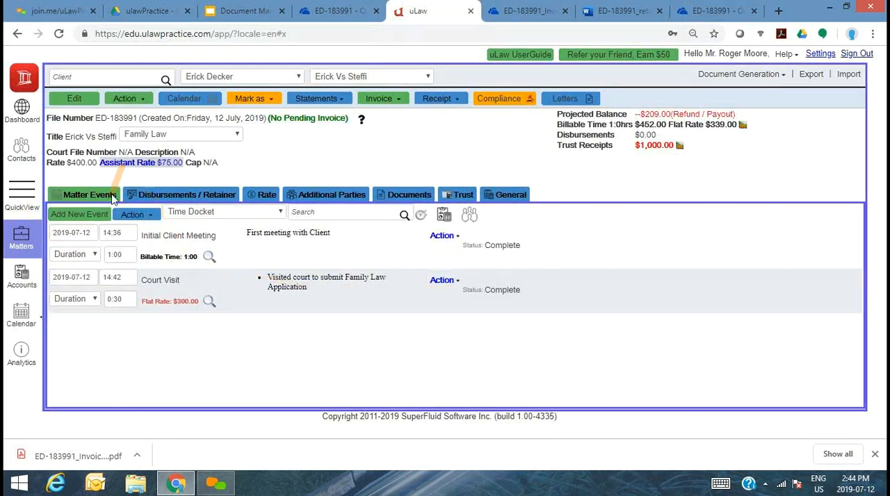
pyautogui.click(96, 216)
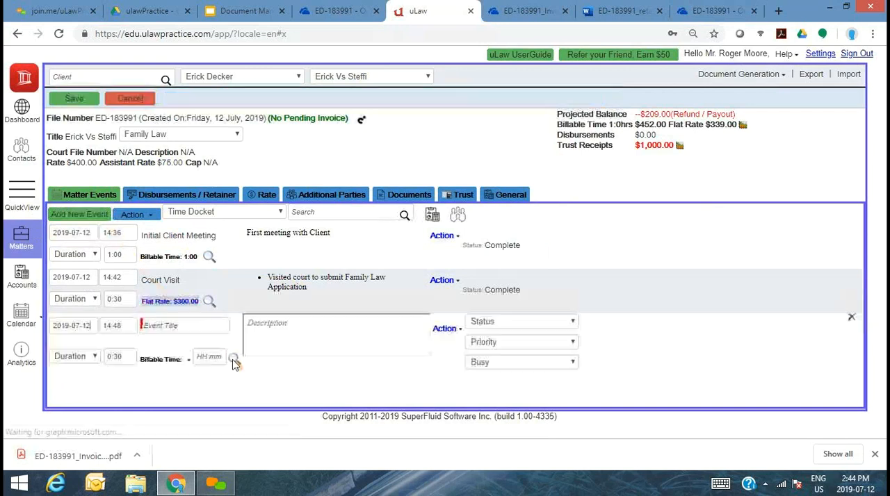
pyautogui.click(210, 330)
pyautogui.write('Fin')
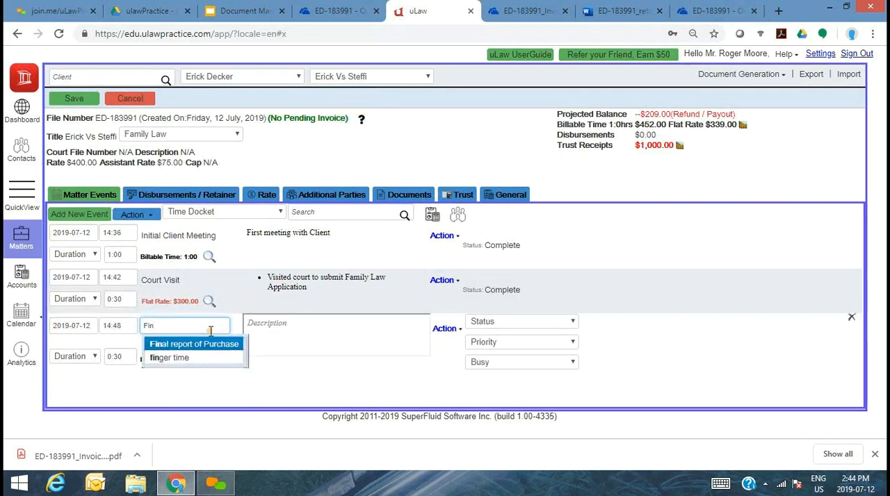
pyautogui.write('al Closure')
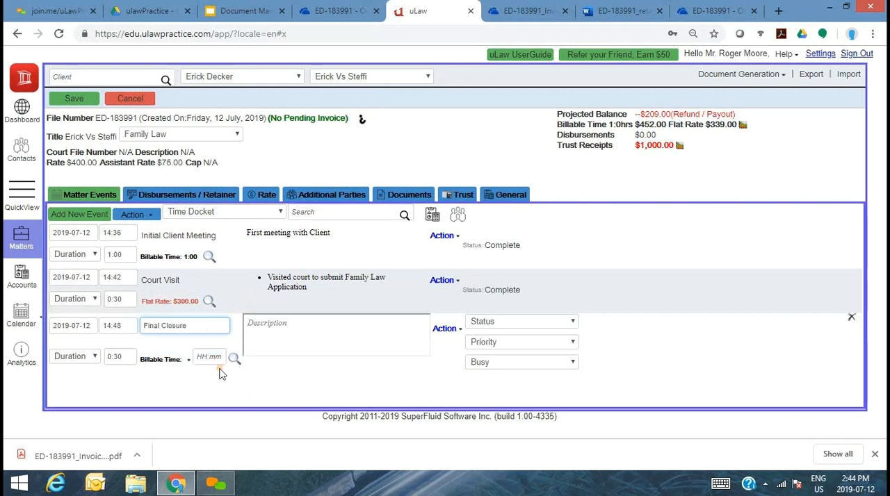
pyautogui.click(218, 356)
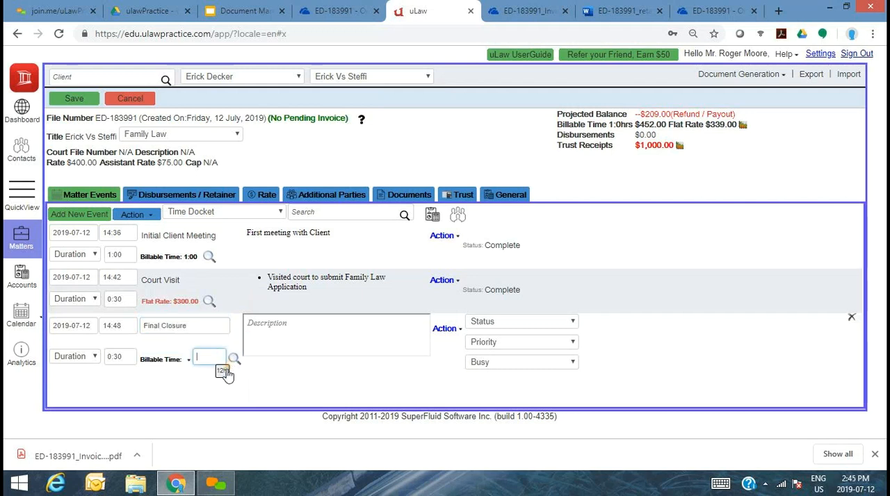
pyautogui.click(237, 396)
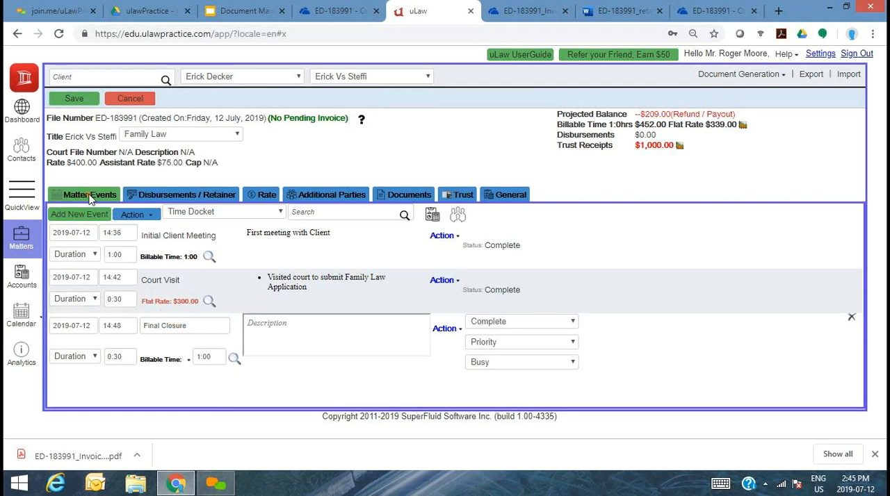
# - Save the Final Closure event and generate the matter's invoice with the Calm Orange theme, skipping the preview
pyautogui.click(74, 97)
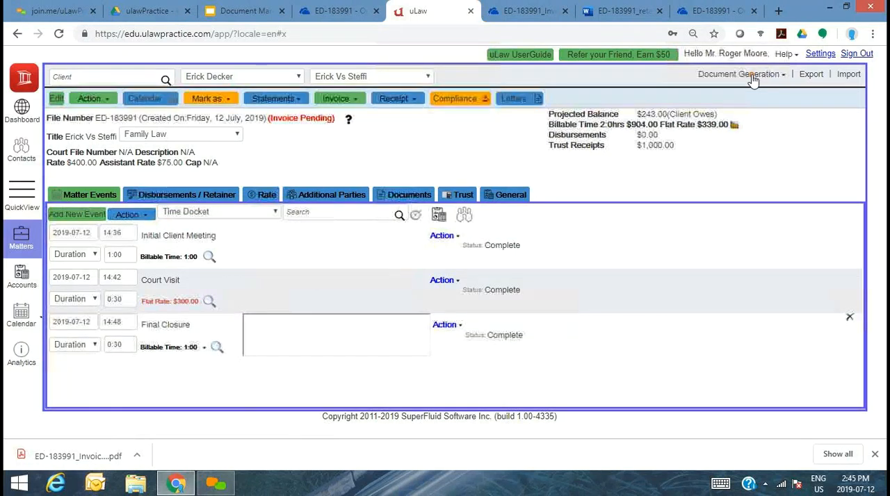
pyautogui.click(383, 101)
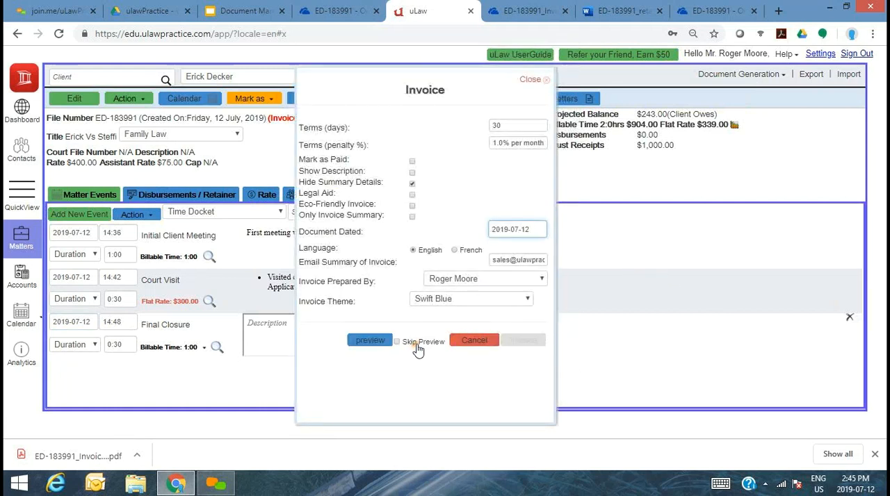
pyautogui.click(418, 347)
pyautogui.click(494, 299)
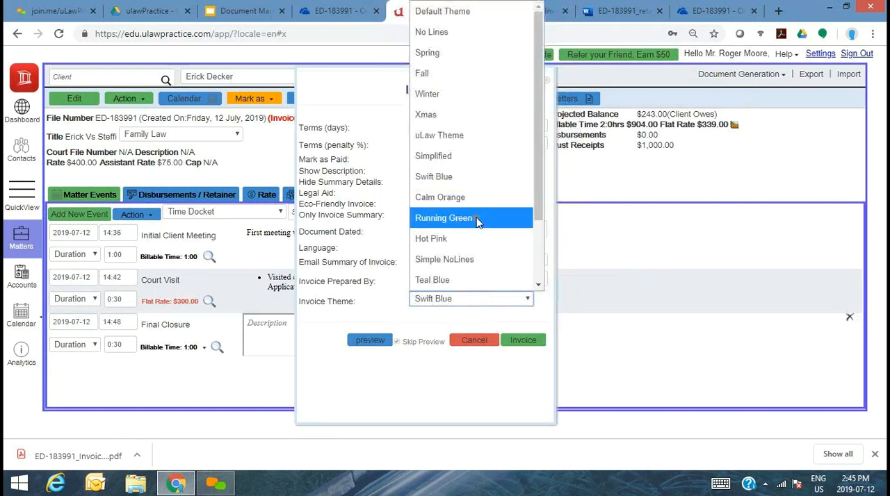
pyautogui.click(466, 199)
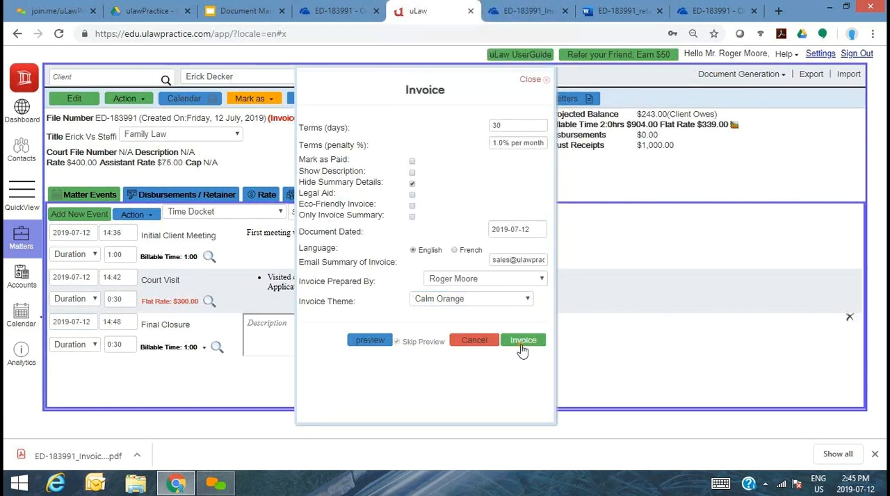
pyautogui.click(523, 342)
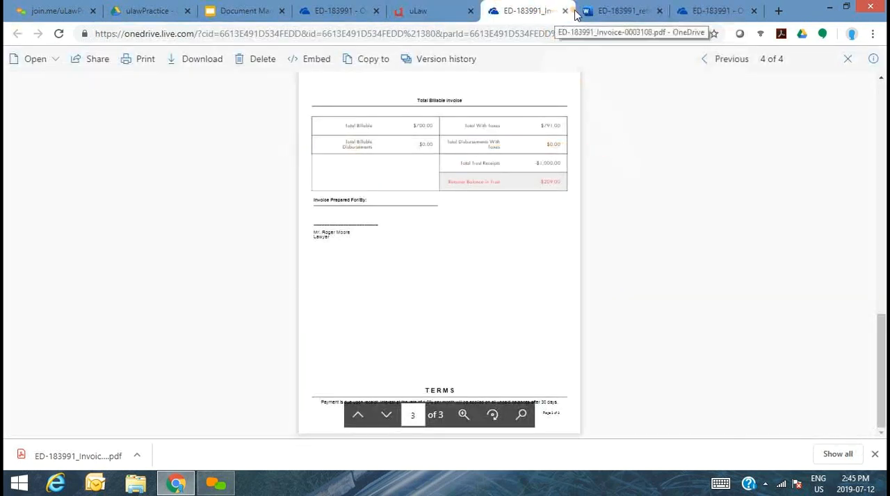
# - Check the version history of the first invoice PDF in the ED-183991 OneDrive folder and reopen the file
pyautogui.click(847, 60)
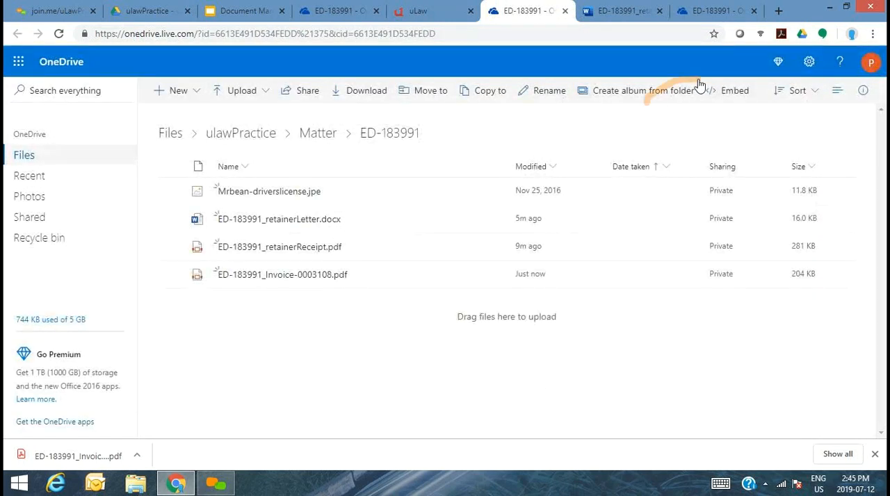
pyautogui.click(837, 98)
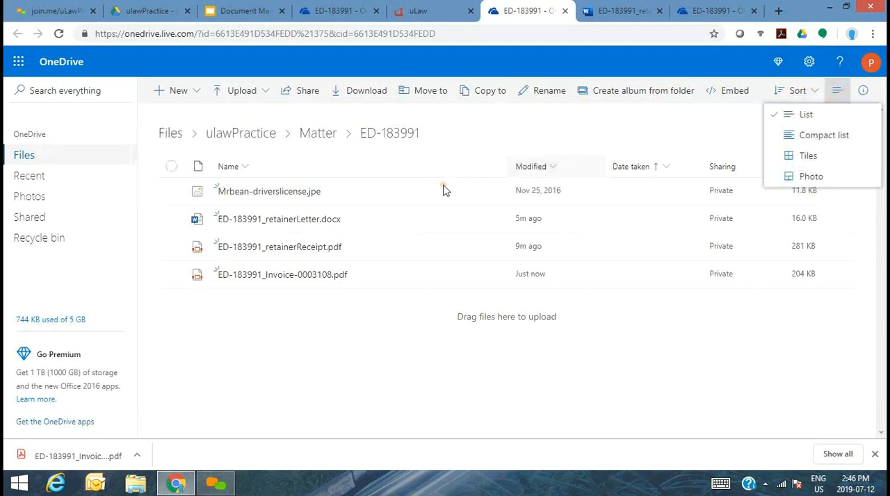
pyautogui.click(169, 276)
pyautogui.click(170, 277)
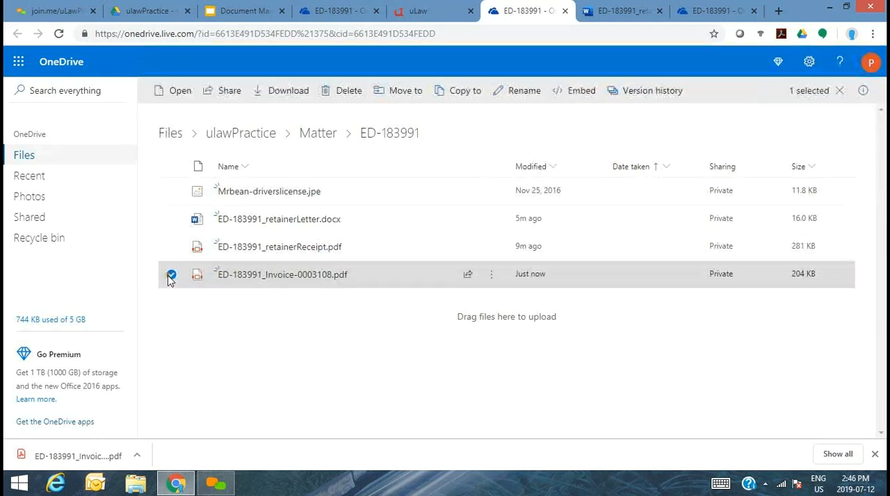
pyautogui.click(603, 96)
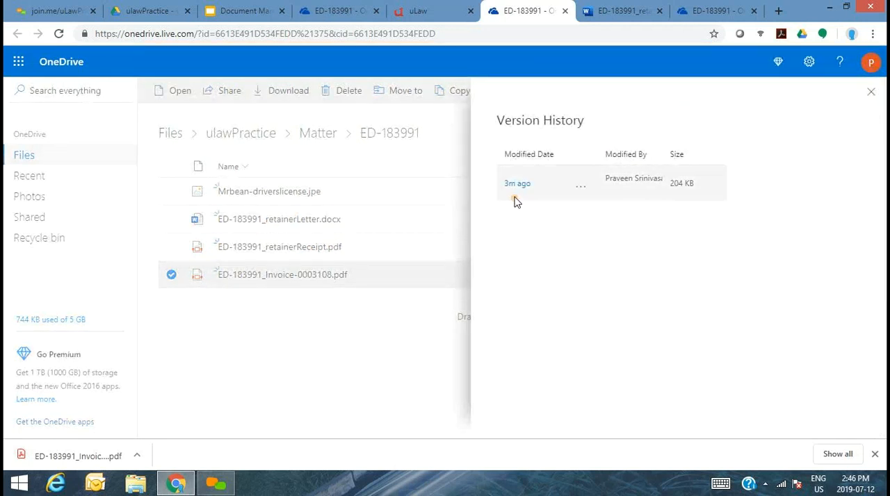
pyautogui.click(872, 93)
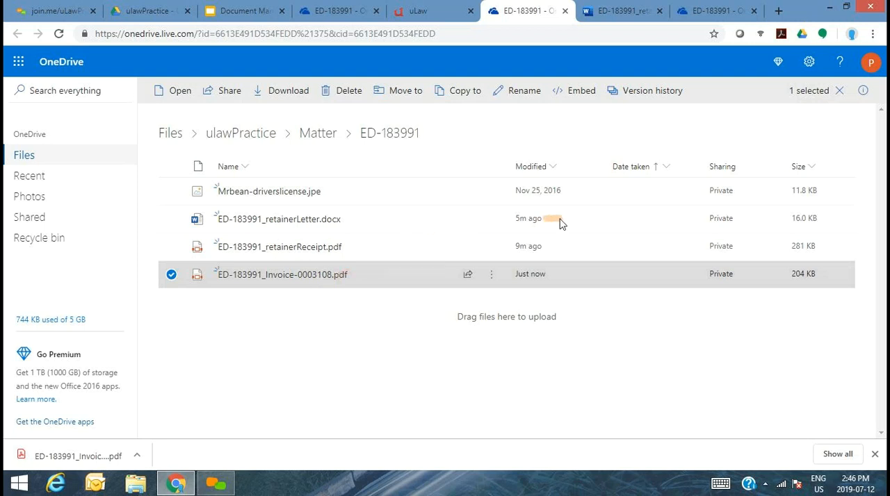
pyautogui.click(308, 278)
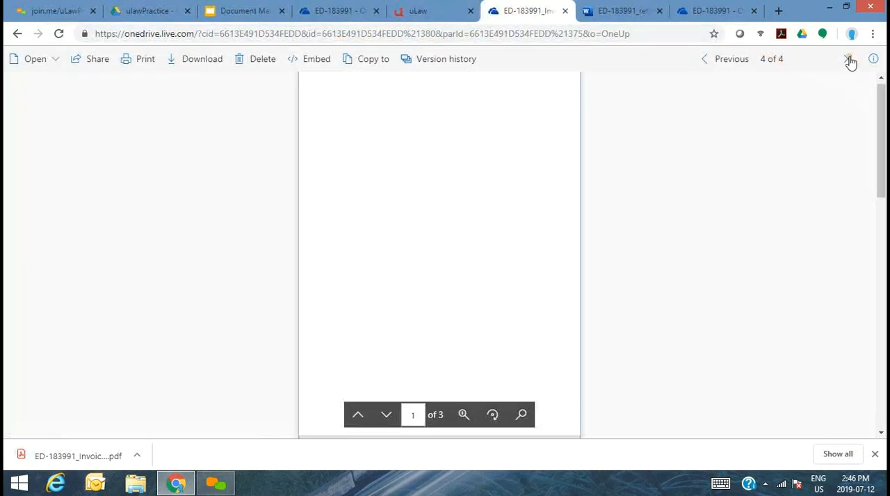
# - Download the new invoice PDF from uLaw, upload it to the ED-183991 OneDrive folder, and return to uLaw
pyautogui.click(470, 12)
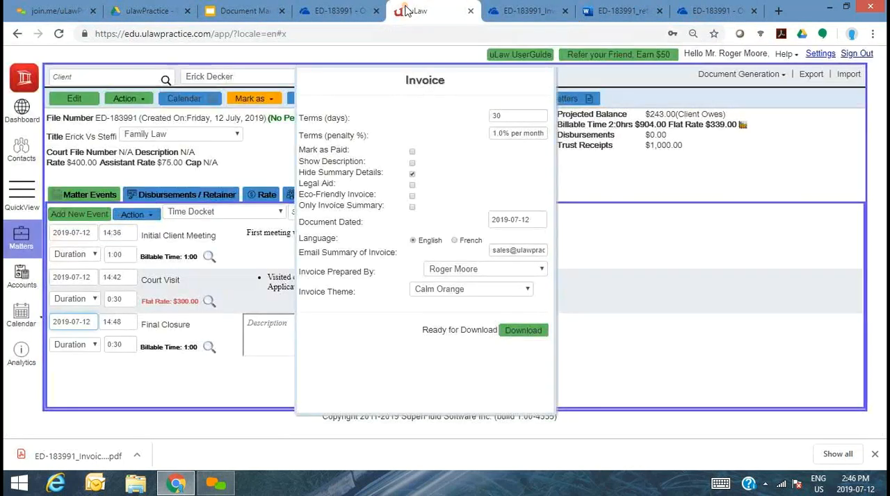
pyautogui.click(531, 332)
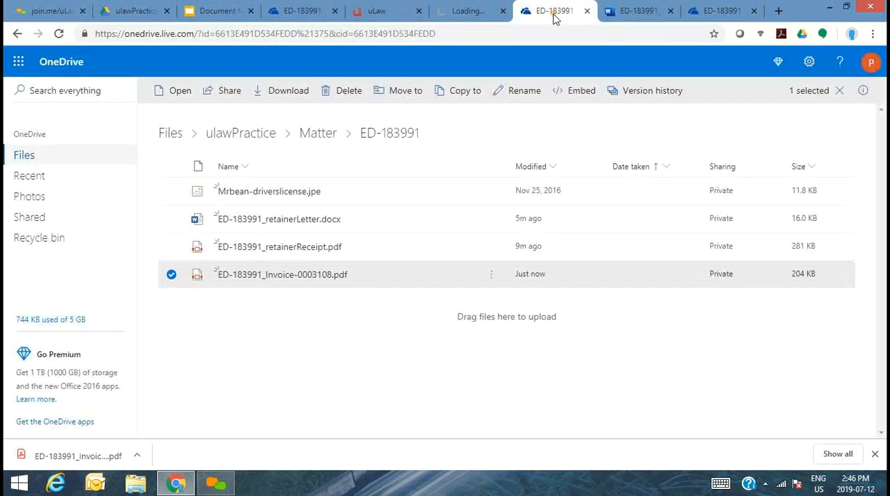
pyautogui.click(473, 10)
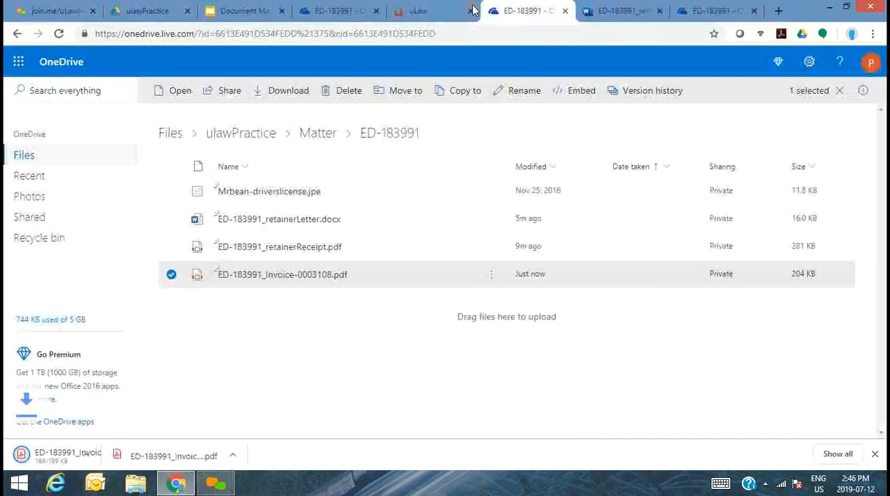
pyautogui.moveTo(68, 467); pyautogui.dragTo(330, 348)
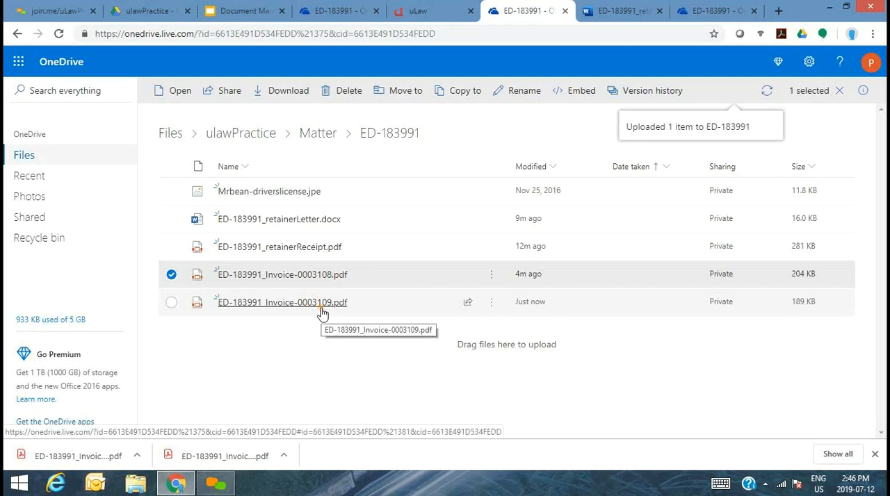
pyautogui.click(445, 13)
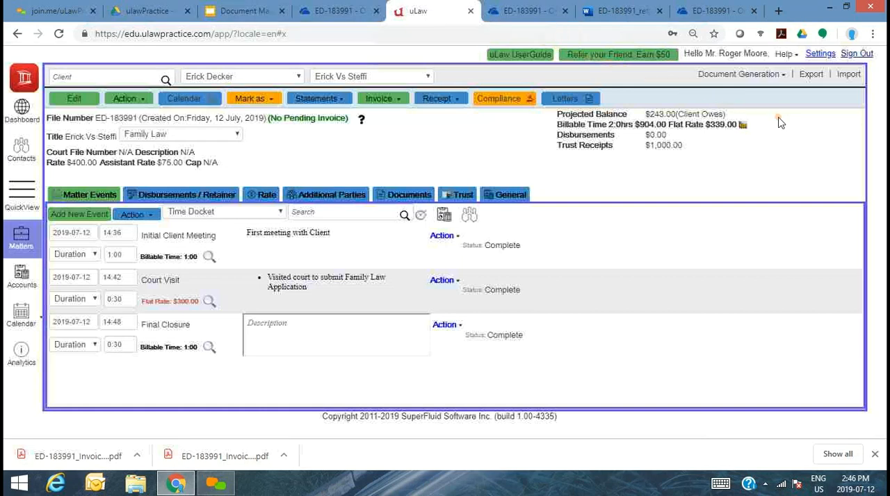
pyautogui.click(738, 74)
pyautogui.moveTo(756, 384)
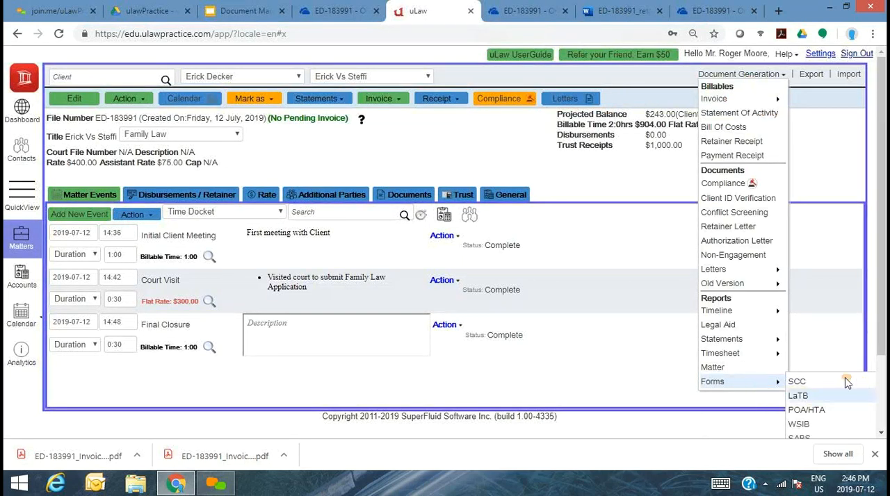
pyautogui.scroll(-2, 827, 396)
pyautogui.click(815, 396)
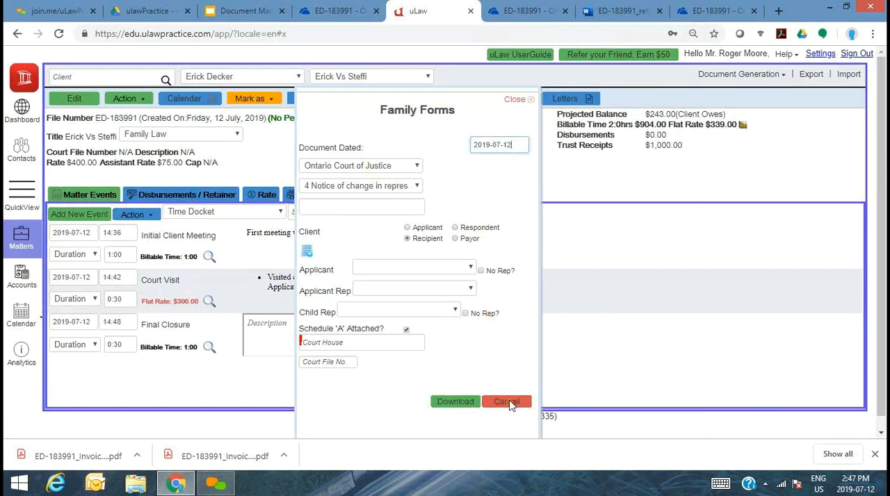
pyautogui.click(520, 102)
# - Add the opposing party to the matter's additional parties as Respondent, finding the contact by first name
pyautogui.click(331, 195)
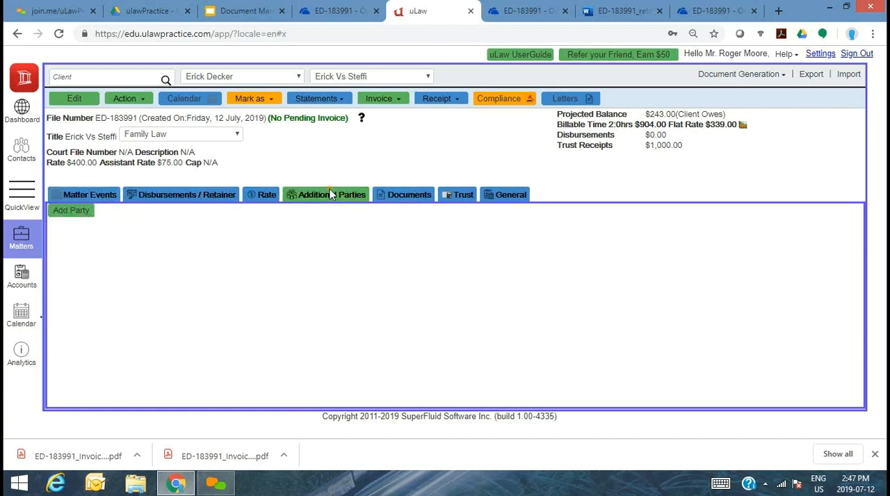
pyautogui.click(73, 211)
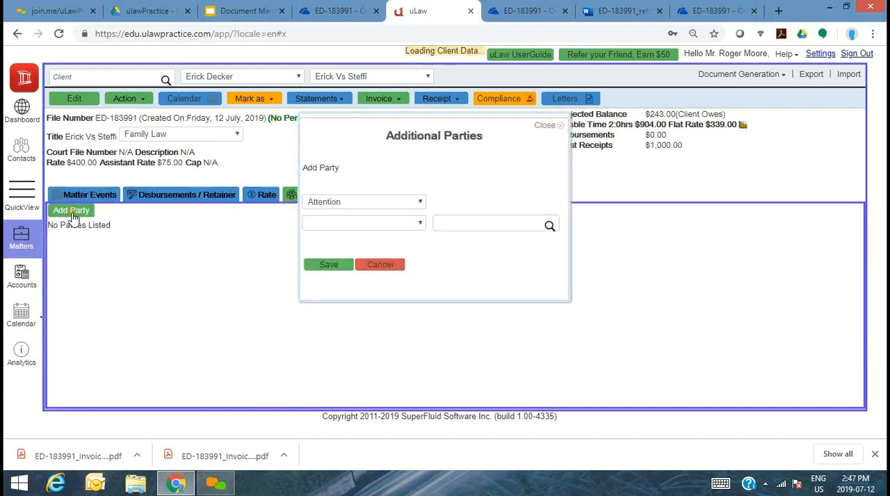
pyautogui.click(364, 203)
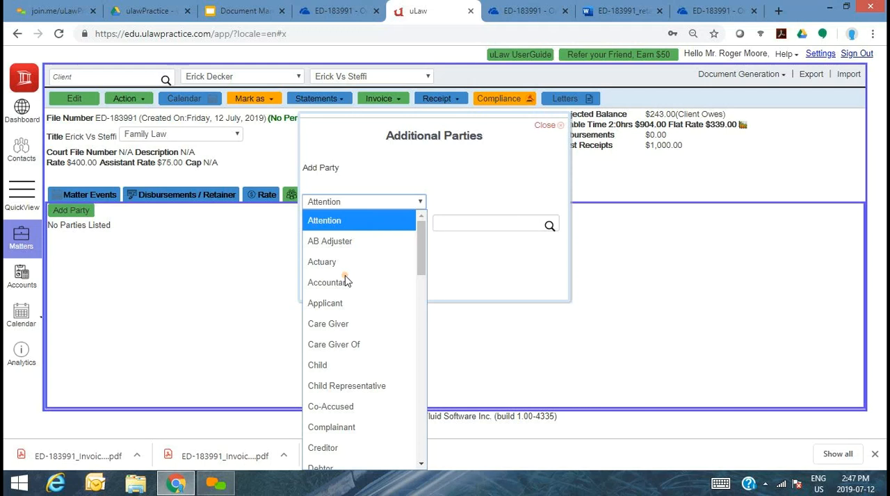
pyautogui.press('r')
pyautogui.press('r')
pyautogui.press('r')
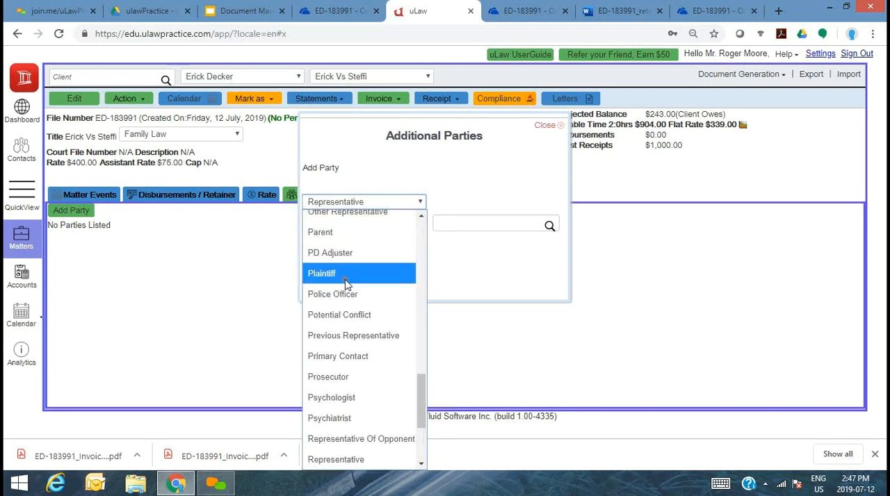
pyautogui.press('r')
pyautogui.press('r')
pyautogui.press('r')
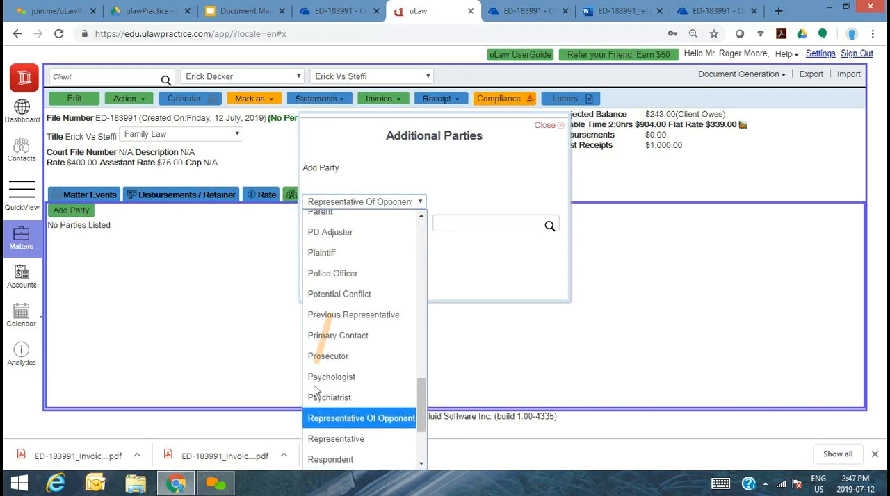
pyautogui.click(328, 460)
pyautogui.click(486, 220)
pyautogui.write('Steffi')
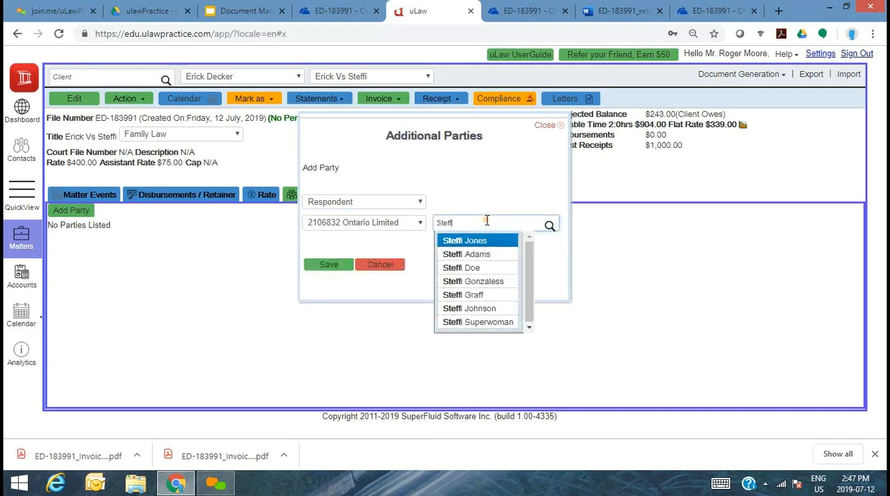
pyautogui.click(466, 268)
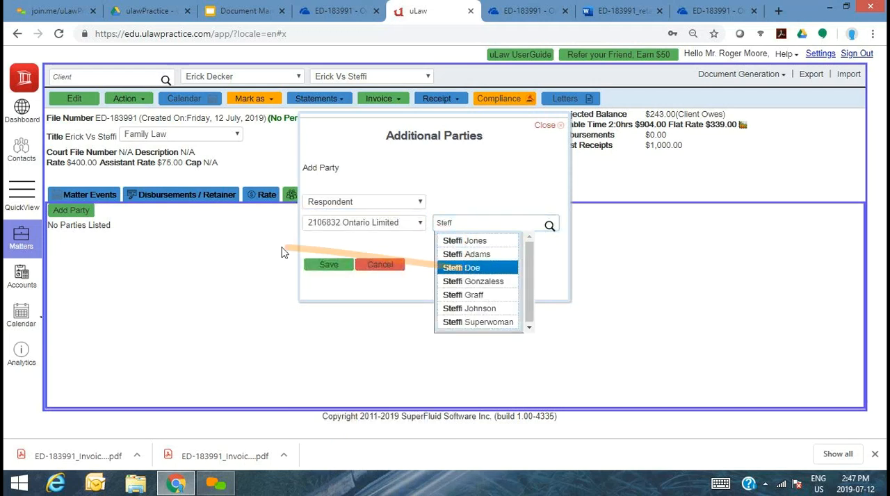
pyautogui.click(326, 265)
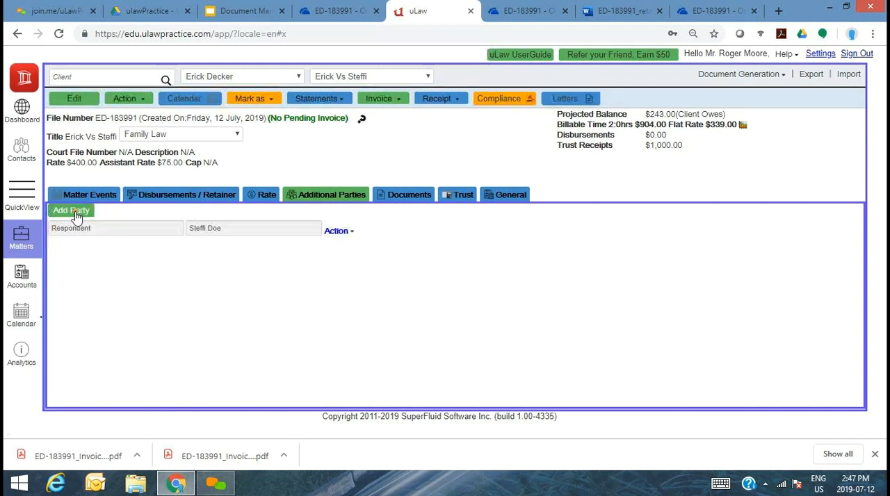
# - Add the opposing lawyer to the matter's additional parties as Representative Of Opponent, finding the contact by first name
pyautogui.click(75, 211)
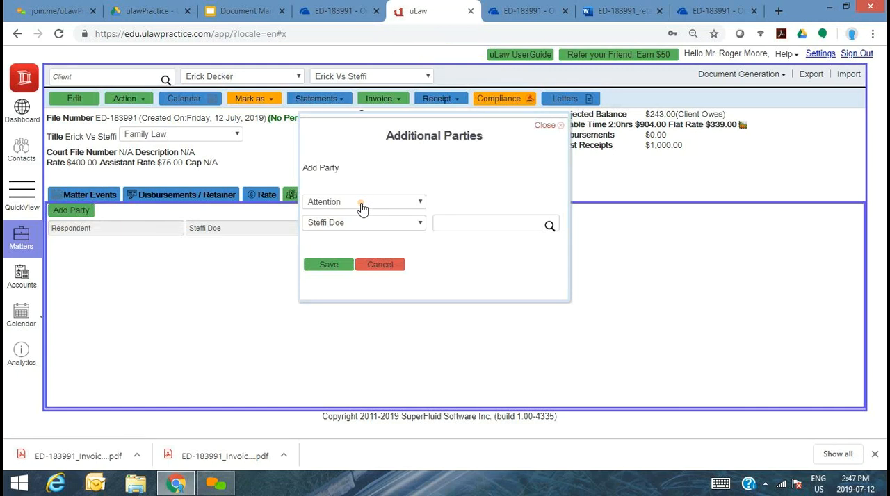
pyautogui.click(362, 207)
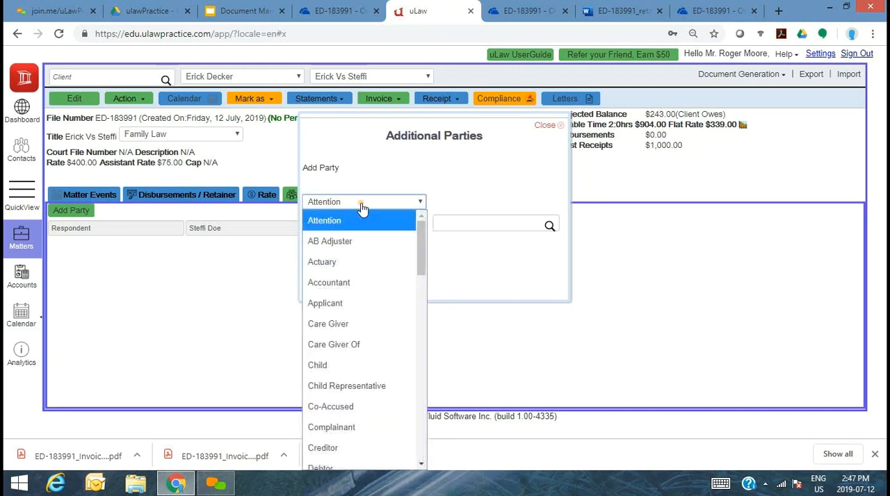
pyautogui.press('r')
pyautogui.press('r')
pyautogui.press('r')
pyautogui.press('Up')
pyautogui.press('Up')
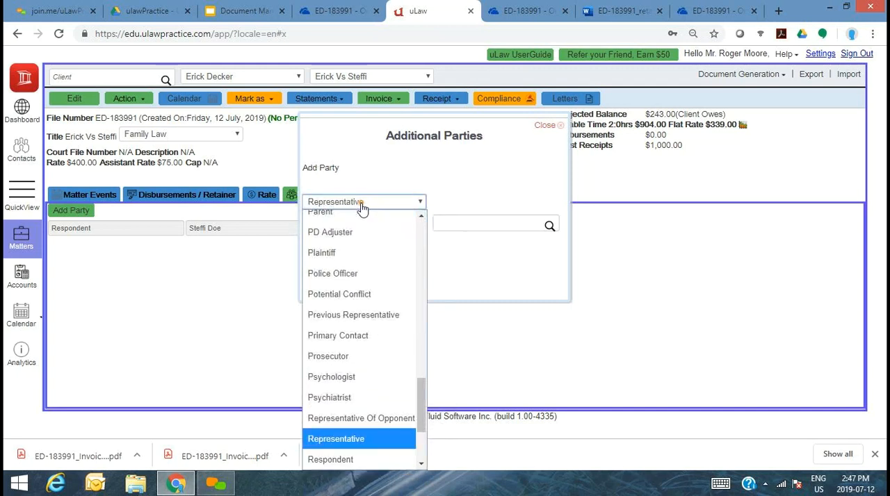
pyautogui.click(362, 419)
pyautogui.click(462, 227)
pyautogui.write('Bor')
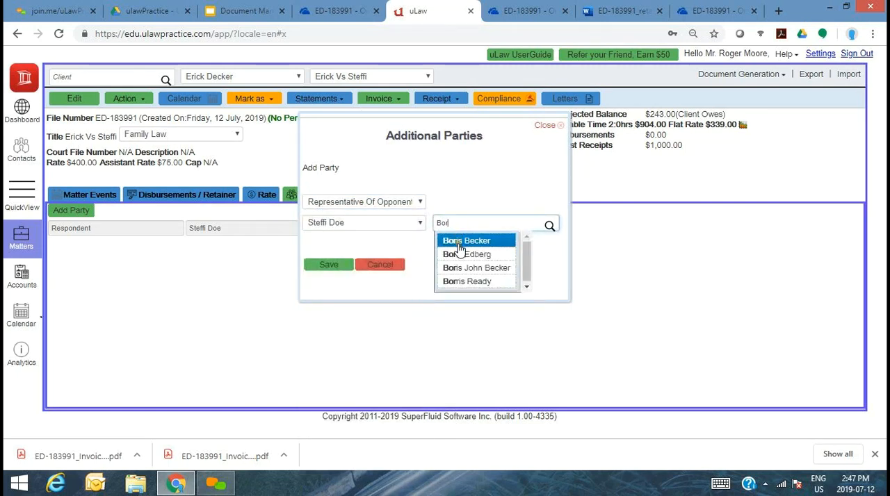
pyautogui.click(459, 243)
pyautogui.click(317, 268)
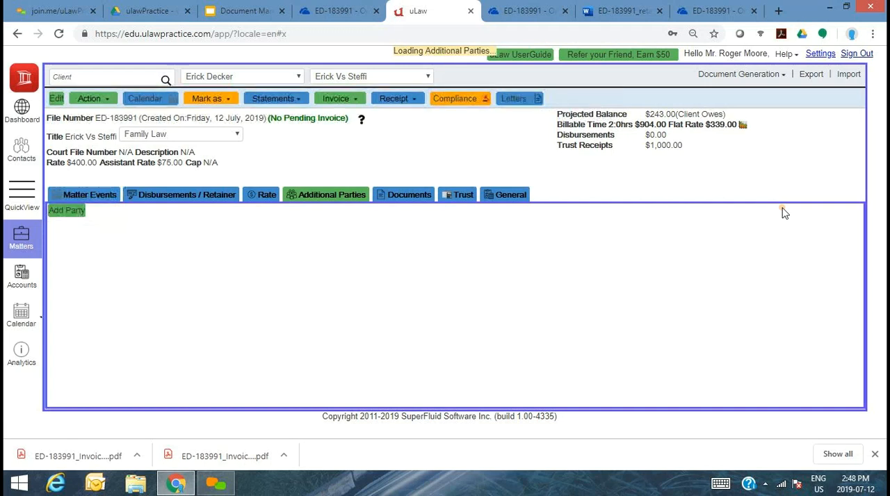
# - Start a family court form for the matter and choose 8A Application (divorce) as the form
pyautogui.click(763, 74)
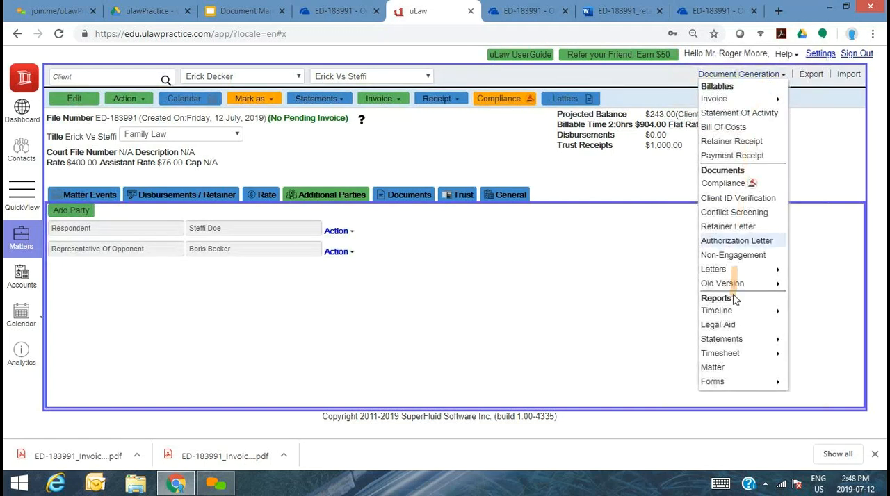
pyautogui.moveTo(735, 383)
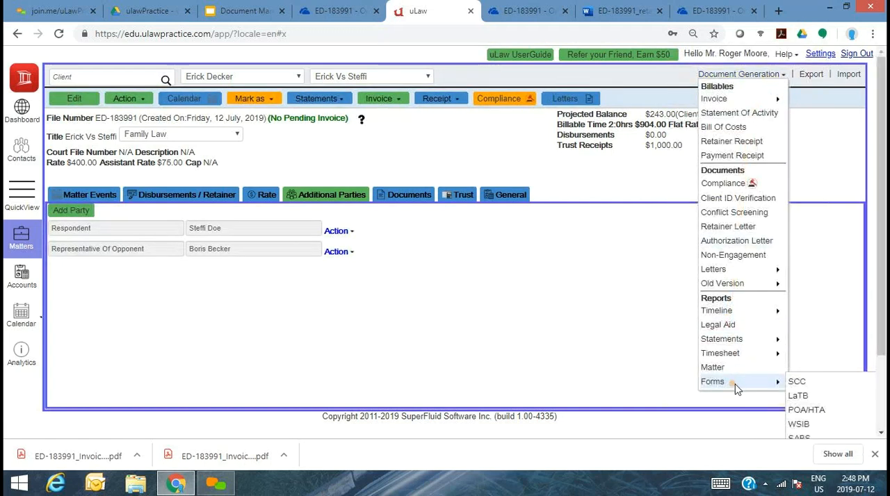
pyautogui.scroll(-2, 764, 390)
pyautogui.click(800, 390)
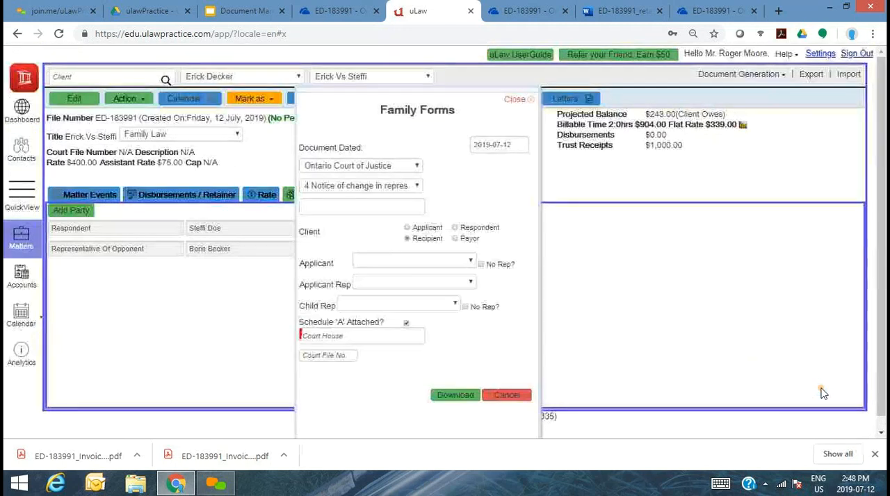
pyautogui.click(382, 187)
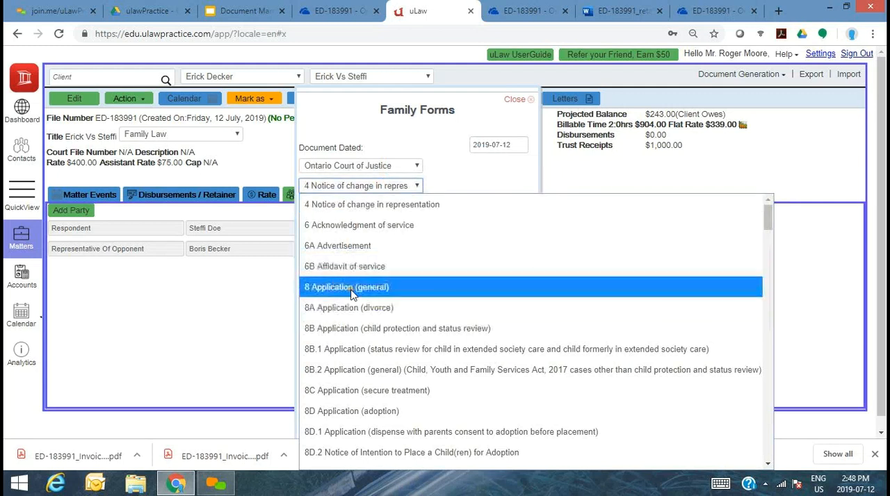
pyautogui.click(352, 311)
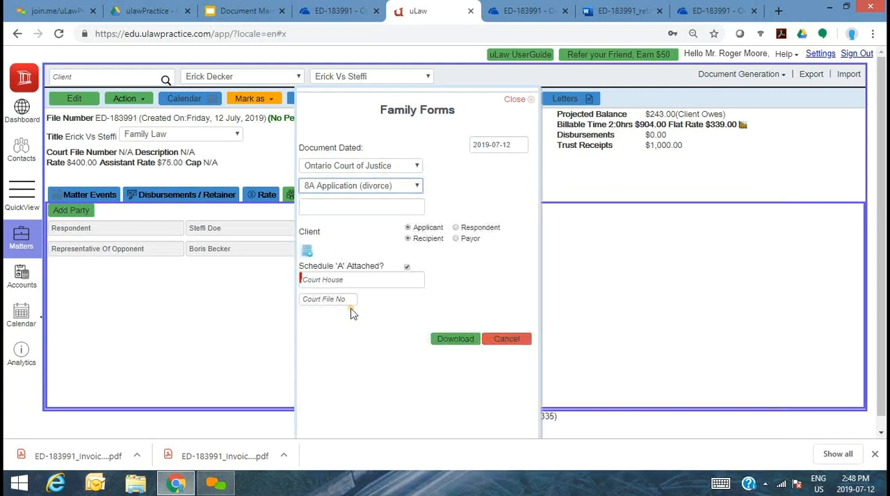
# - Set the court house to Kingston Courthouse on Montreal Street, enter the court file number, and download the divorce application form
pyautogui.click(350, 281)
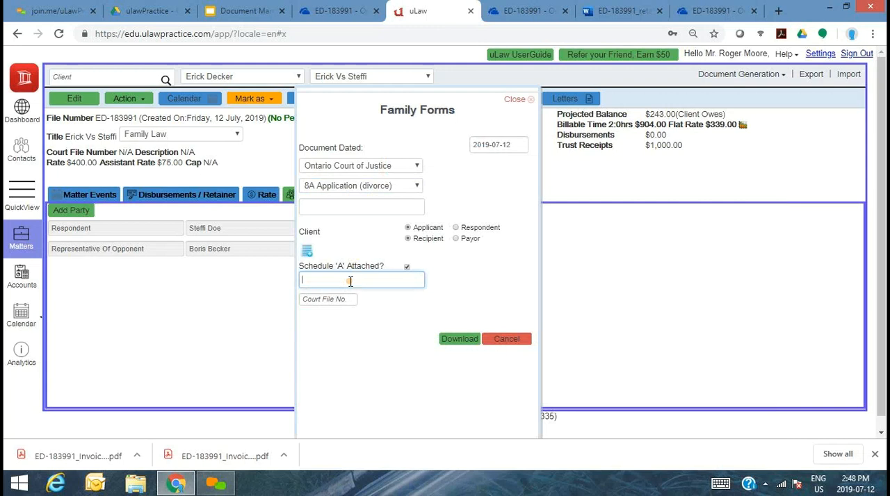
pyautogui.write('King')
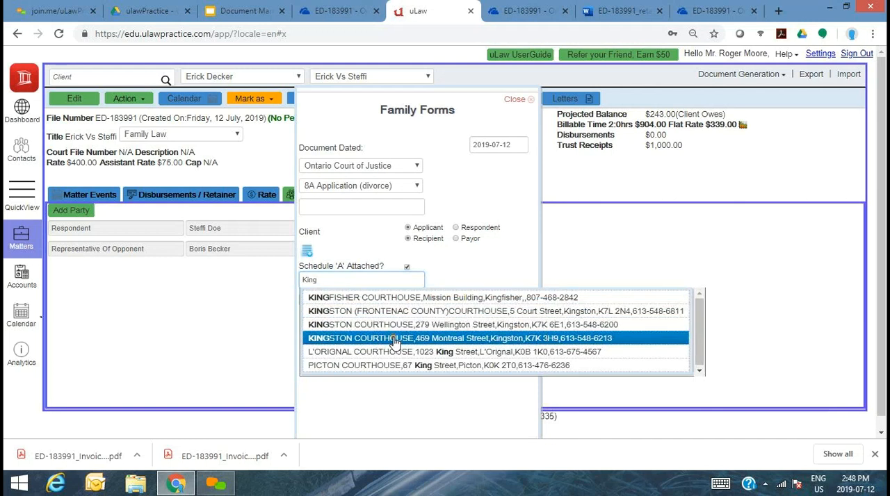
pyautogui.click(394, 339)
pyautogui.click(337, 296)
pyautogui.write('6767676')
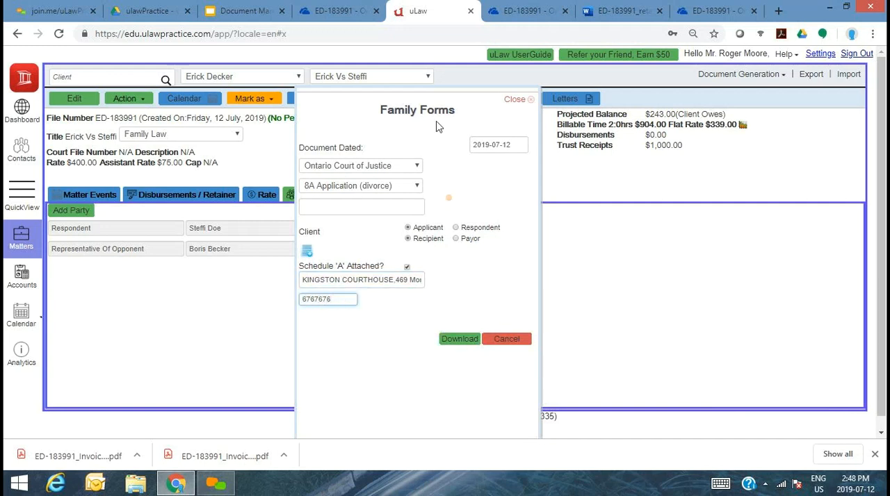
pyautogui.click(461, 342)
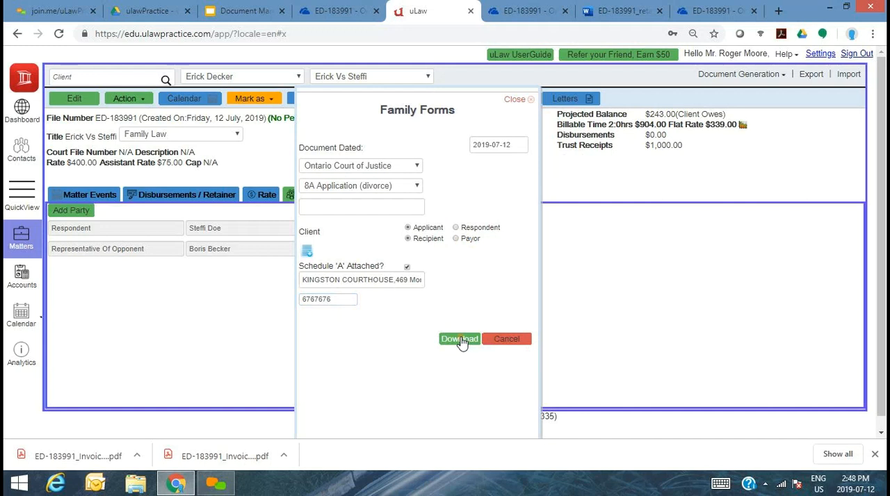
pyautogui.click(461, 340)
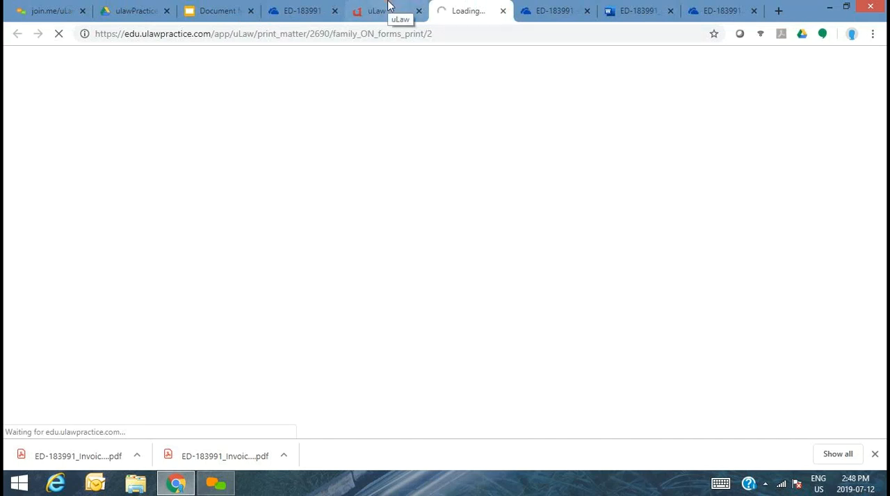
# - Upload the downloaded divorce application to the ED-183991 OneDrive folder and return to uLaw
pyautogui.click(312, 7)
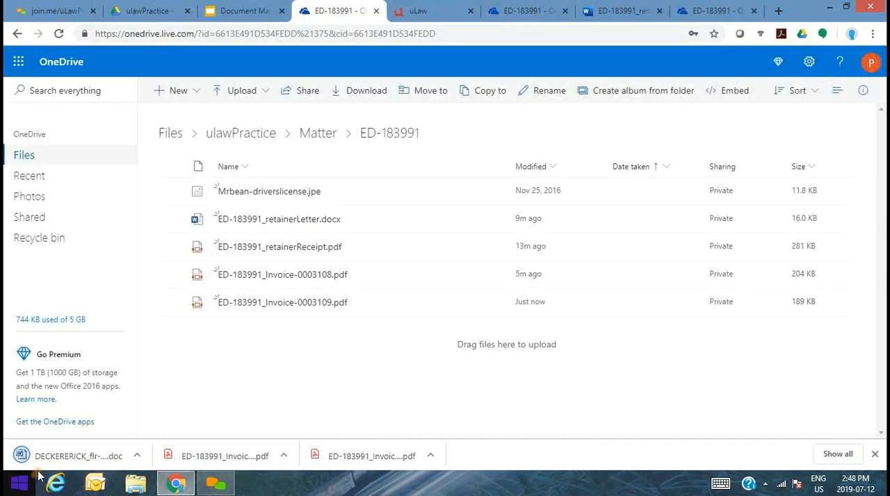
pyautogui.moveTo(63, 456); pyautogui.dragTo(307, 352)
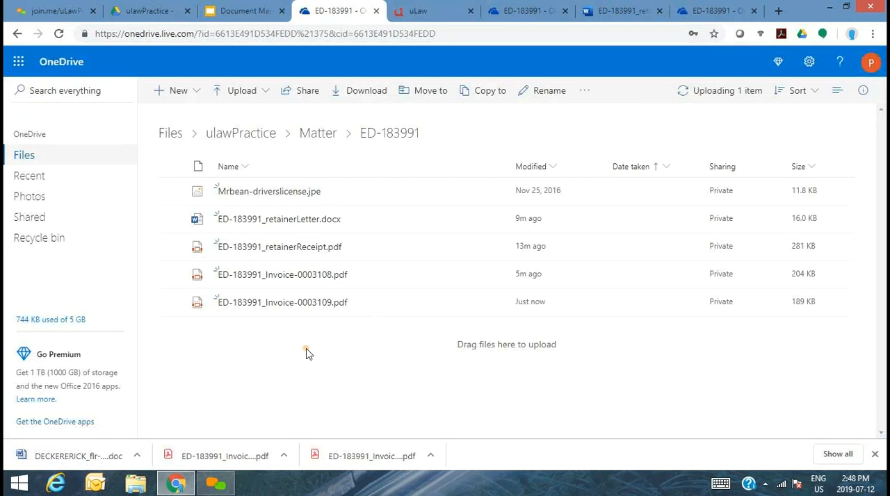
pyautogui.click(412, 8)
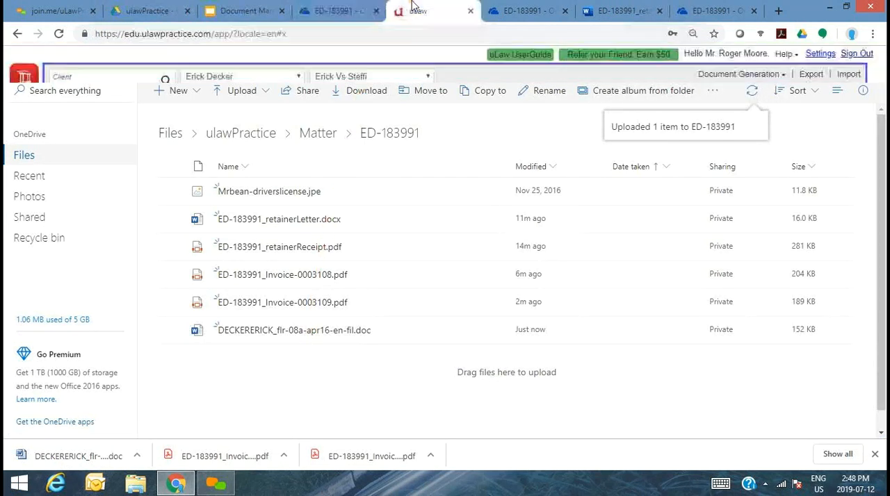
# - Open the divorce application from the matter's documents to examine it in Word Online, open the downloaded copy, and return to uLaw
pyautogui.click(410, 197)
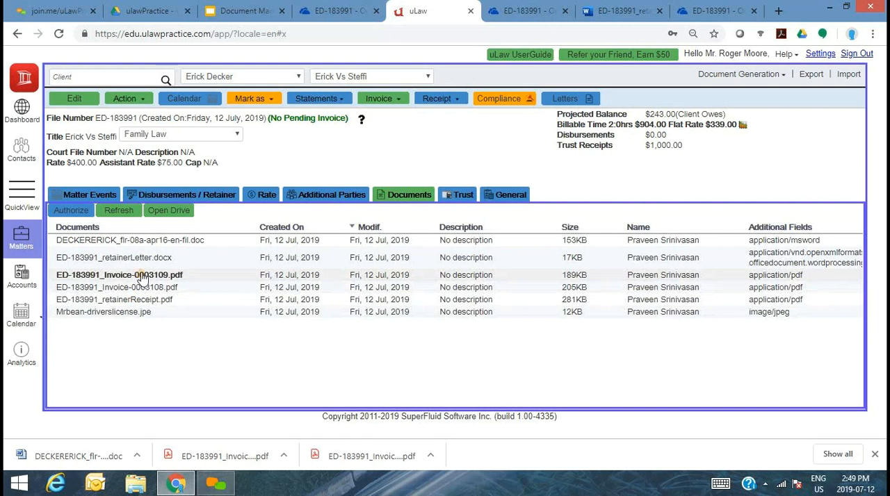
pyautogui.click(162, 240)
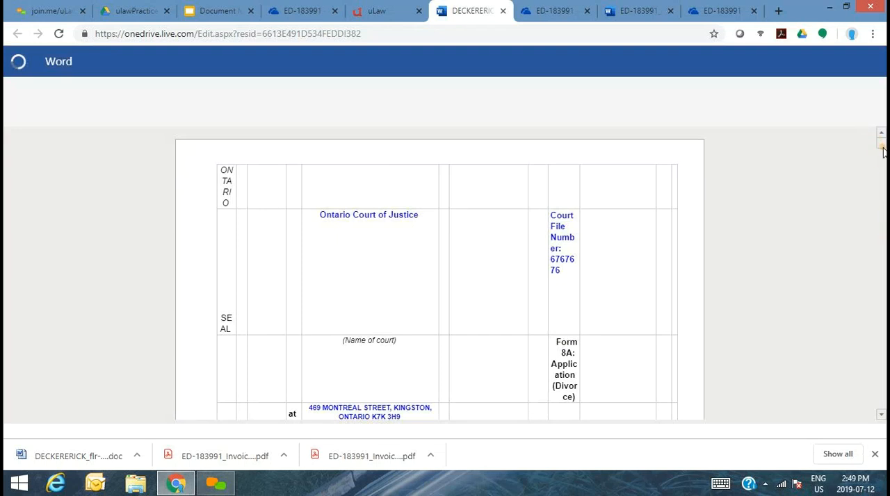
pyautogui.scroll(-15, 866, 236)
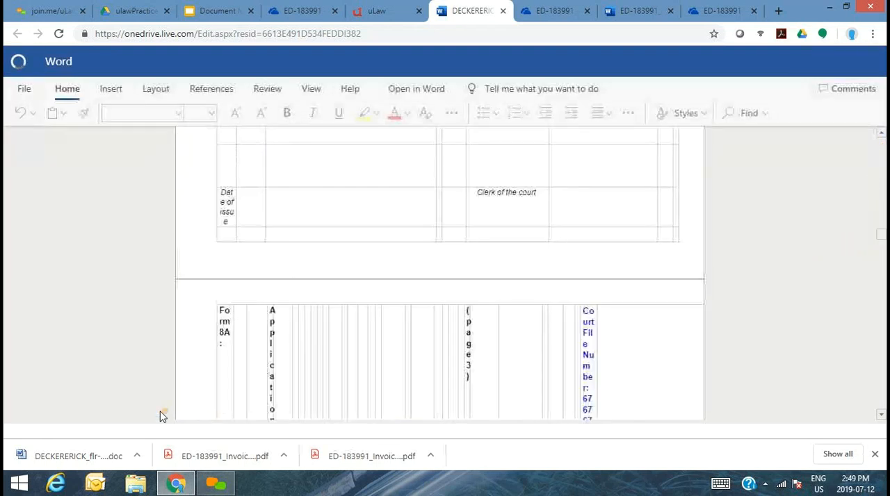
pyautogui.click(115, 455)
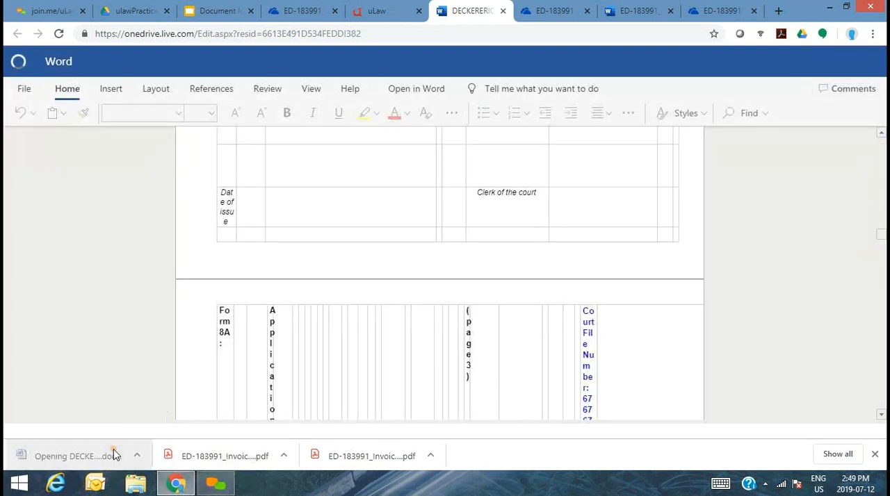
pyautogui.click(379, 11)
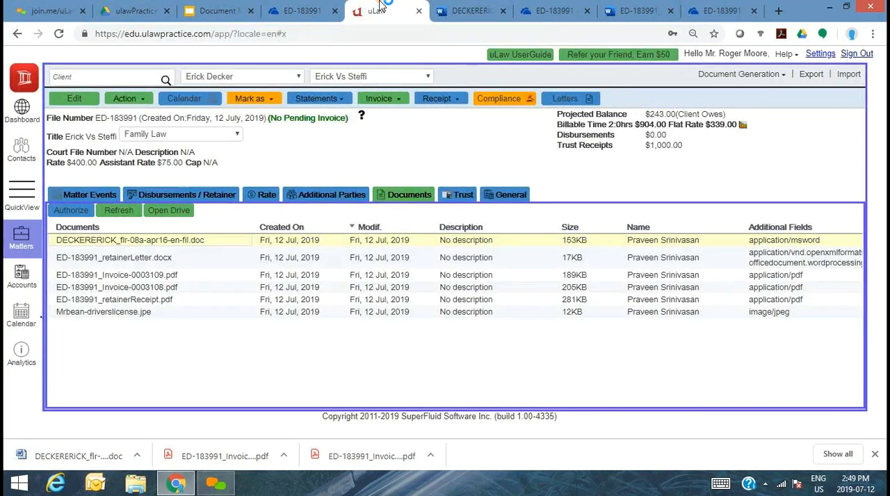
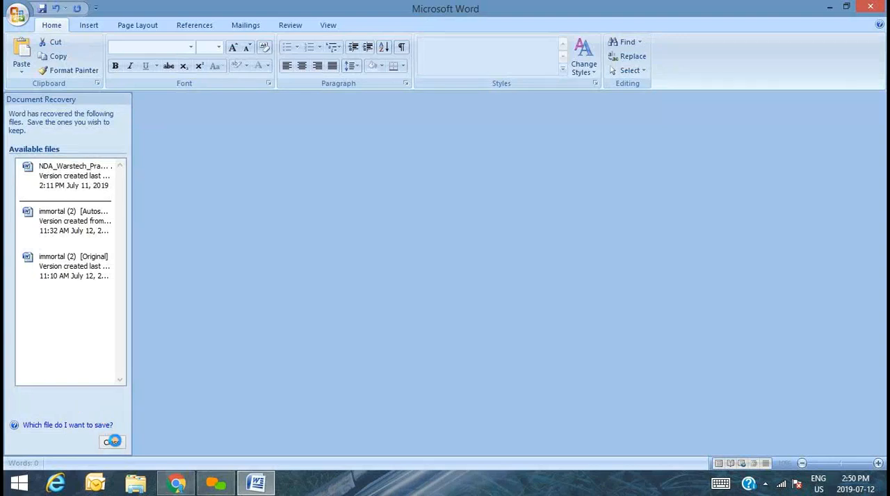
# - Dismiss Word's document recovery list and choose to remove the recovered files
pyautogui.click(112, 441)
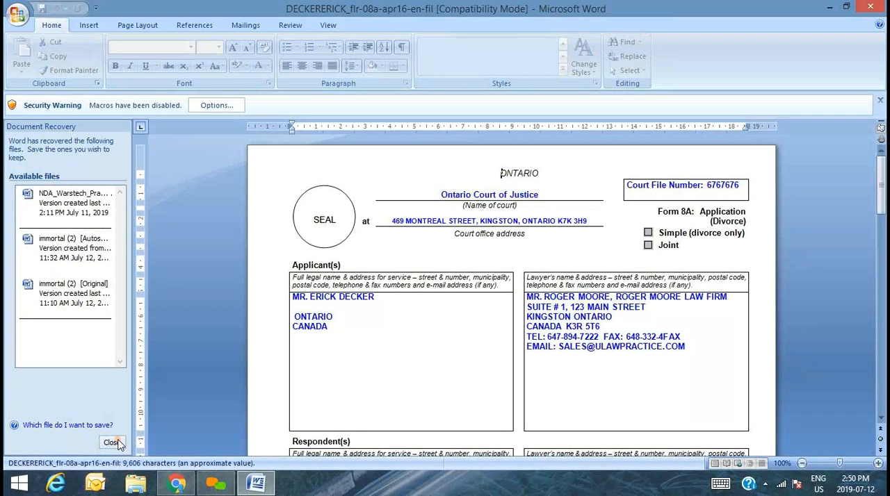
pyautogui.click(114, 442)
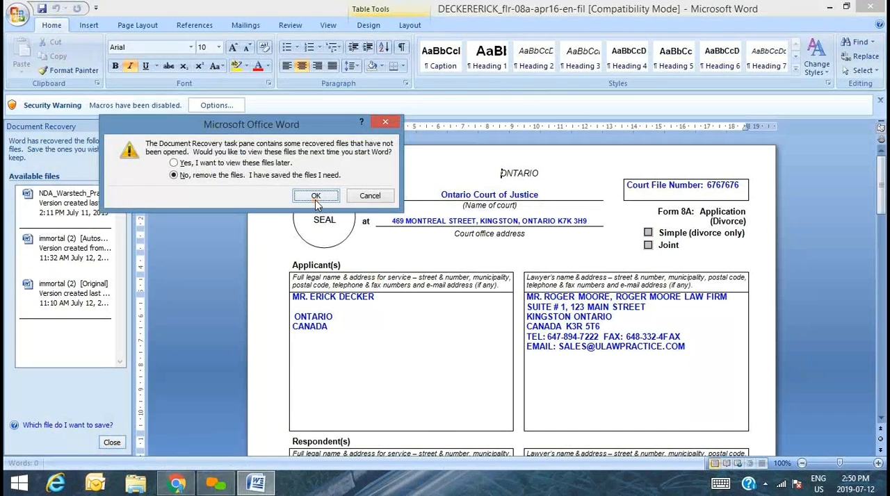
pyautogui.click(315, 197)
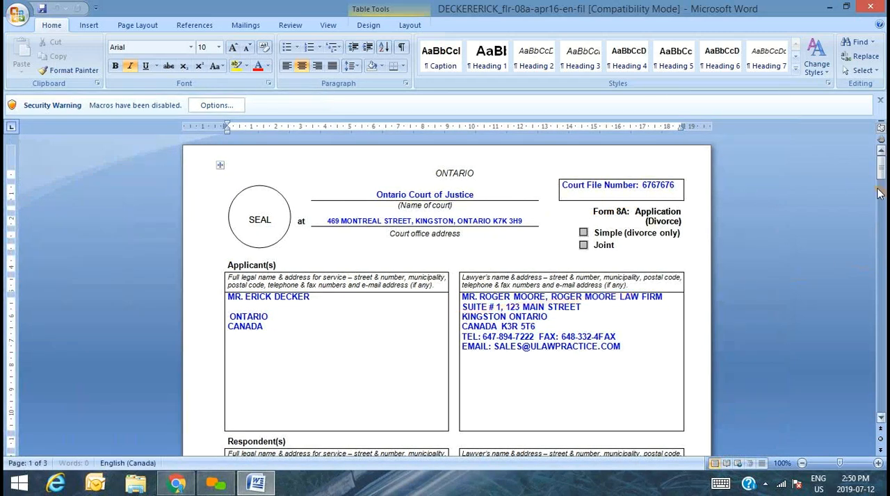
# - Examine the applicant, respondent and lawyer details in the divorce application and check Word's file commands, before returning to uLaw in Chrome
pyautogui.moveTo(881, 170); pyautogui.dragTo(880, 183)
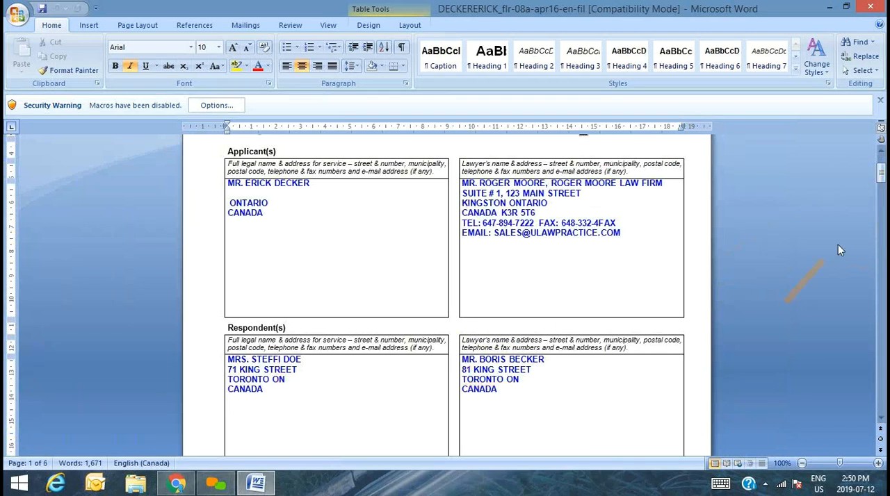
pyautogui.moveTo(884, 182); pyautogui.dragTo(884, 195)
pyautogui.click(17, 14)
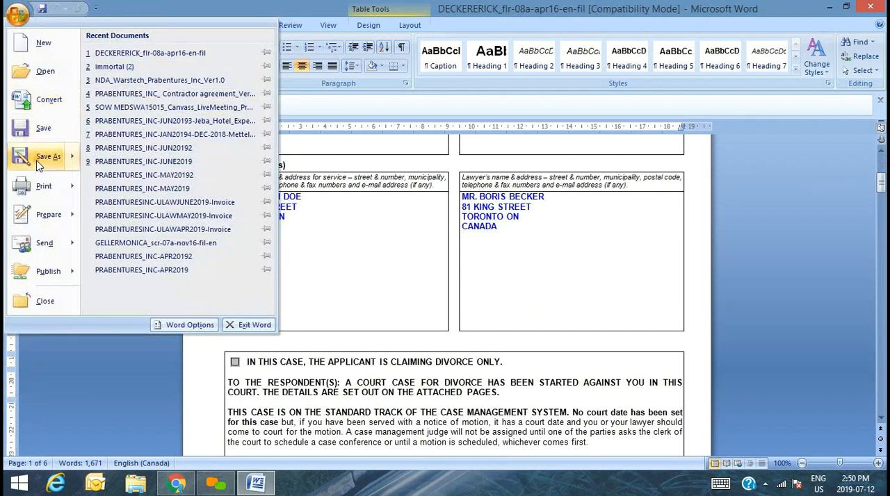
pyautogui.click(207, 462)
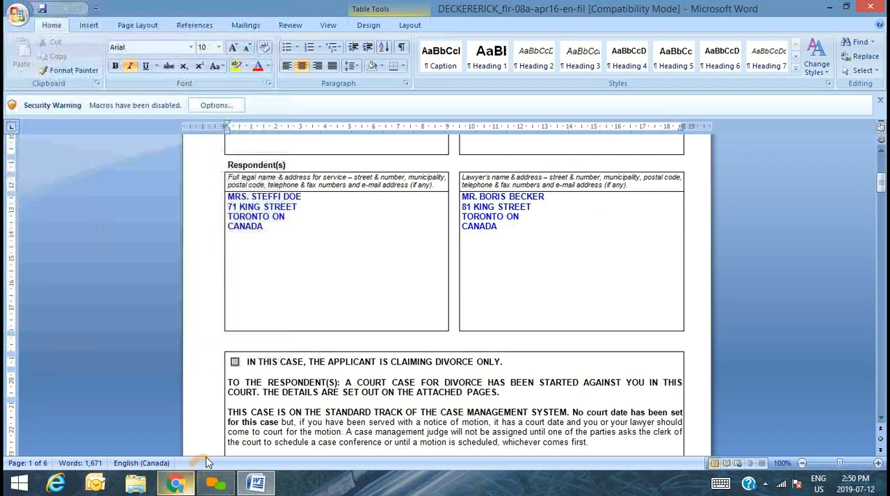
pyautogui.click(175, 481)
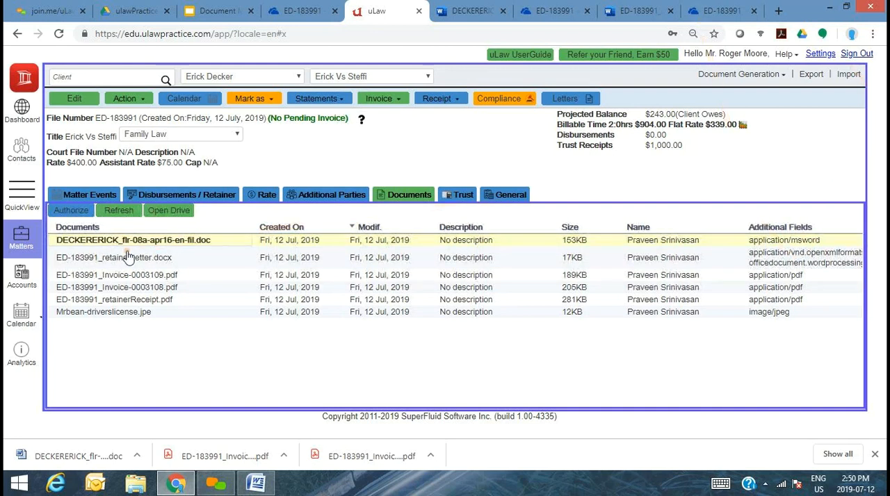
# - Change the Matter Documents storage in the profile's matter settings to Google Drive and save the settings
pyautogui.click(826, 56)
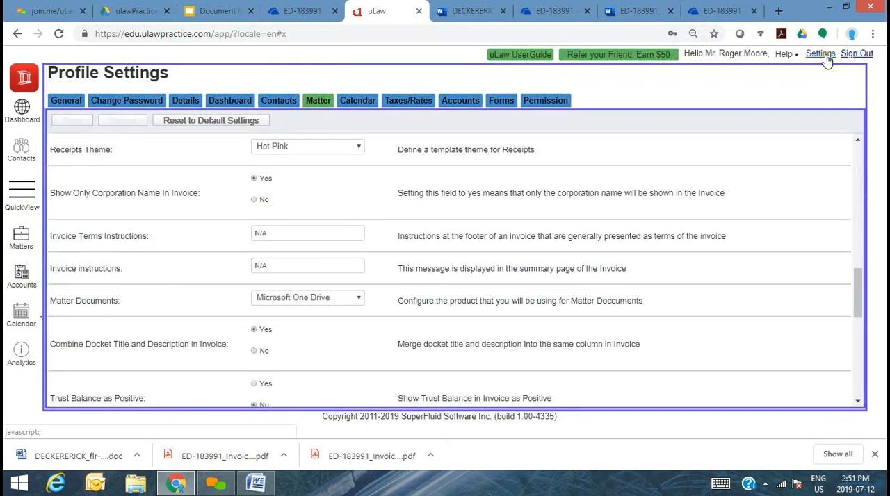
pyautogui.click(313, 299)
pyautogui.click(301, 337)
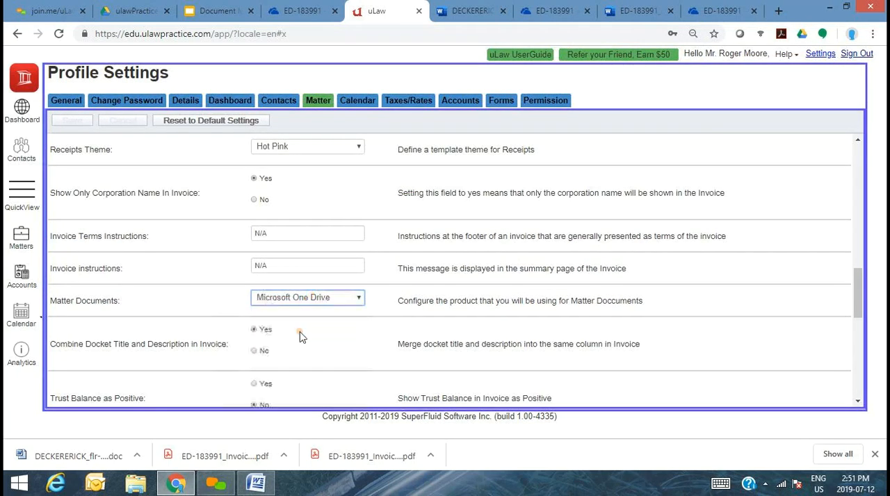
pyautogui.click(64, 122)
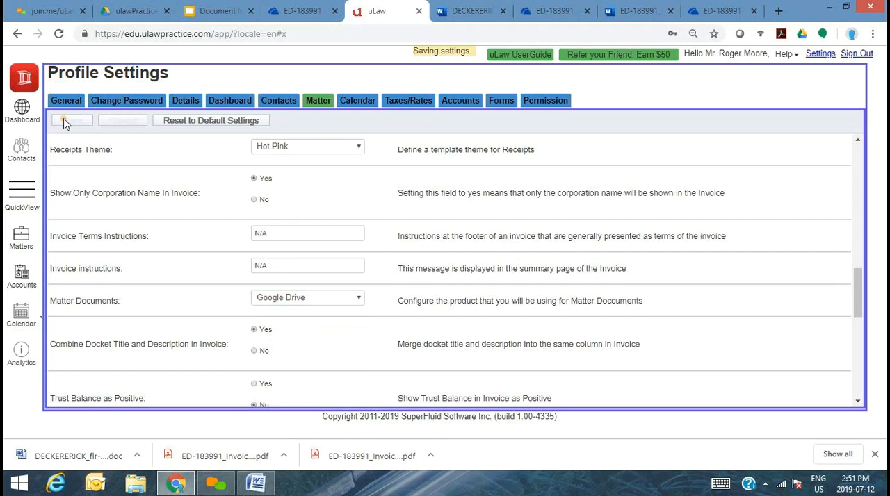
# - Switch to the ulawPractice folder in Google Drive, close the leftover OneDrive and Word Online pages, and reload the folder
pyautogui.click(130, 9)
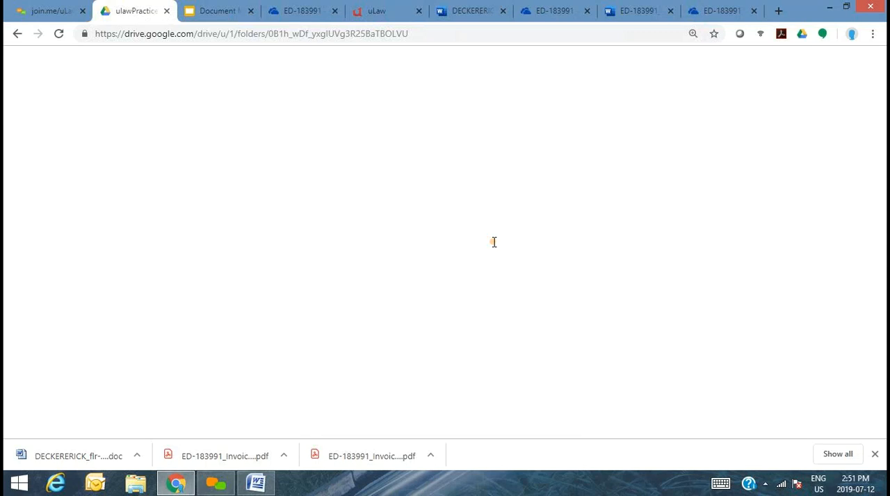
pyautogui.click(334, 11)
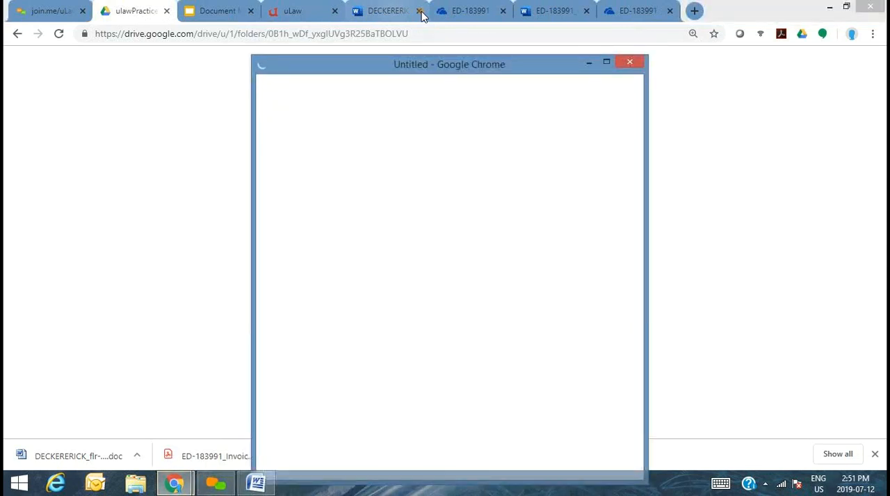
pyautogui.click(420, 12)
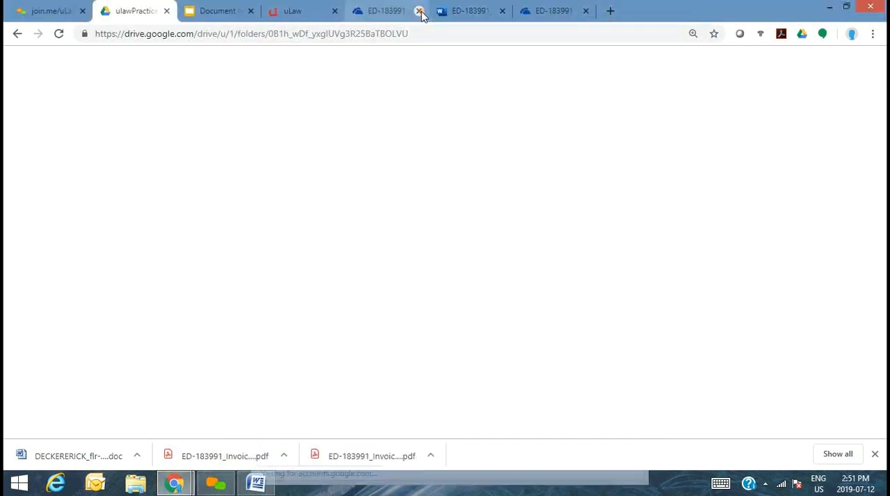
pyautogui.click(417, 12)
pyautogui.click(417, 12)
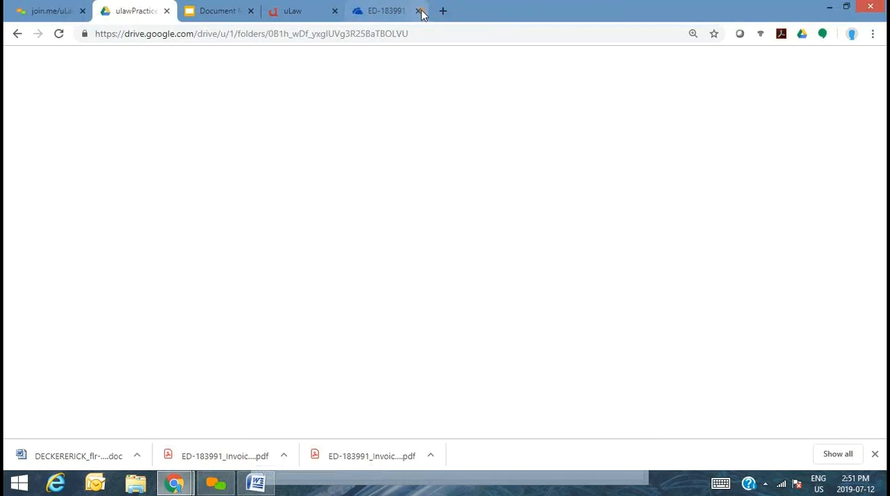
pyautogui.click(420, 11)
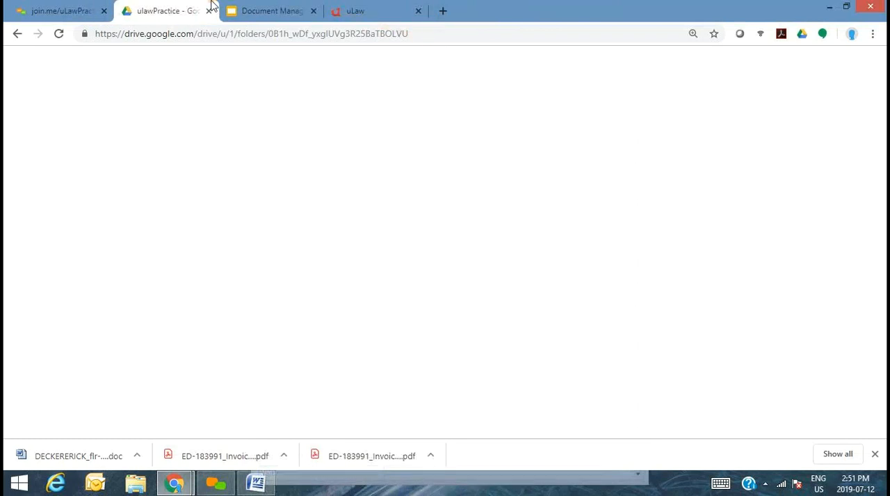
pyautogui.click(401, 36)
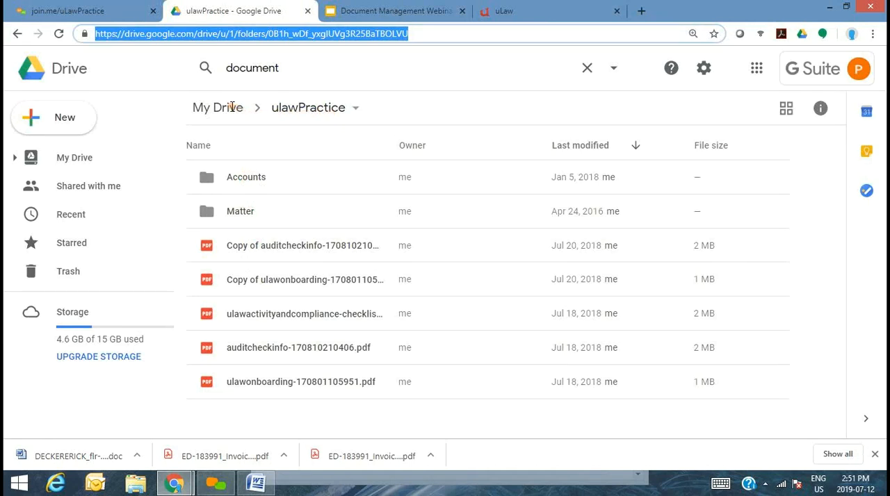
# - Open the Small Claims account's documents in uLaw, authorize Google Drive access with the company Google account, and refresh the document list
pyautogui.click(566, 8)
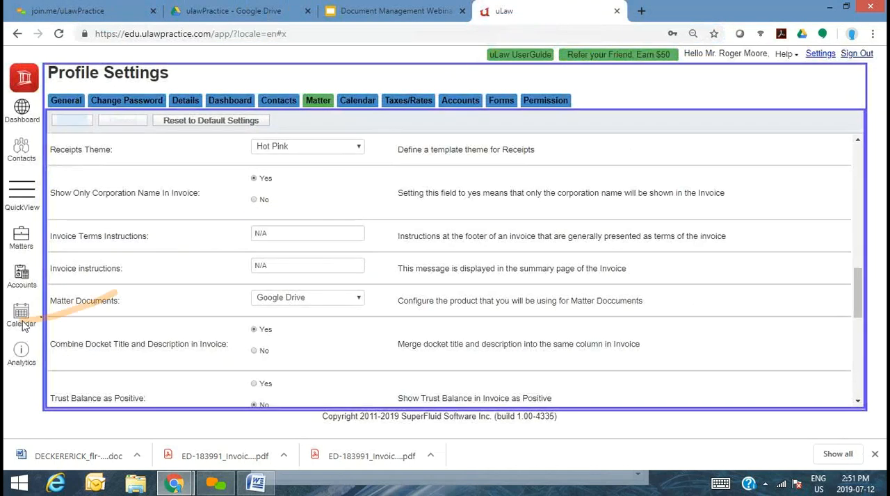
pyautogui.click(22, 285)
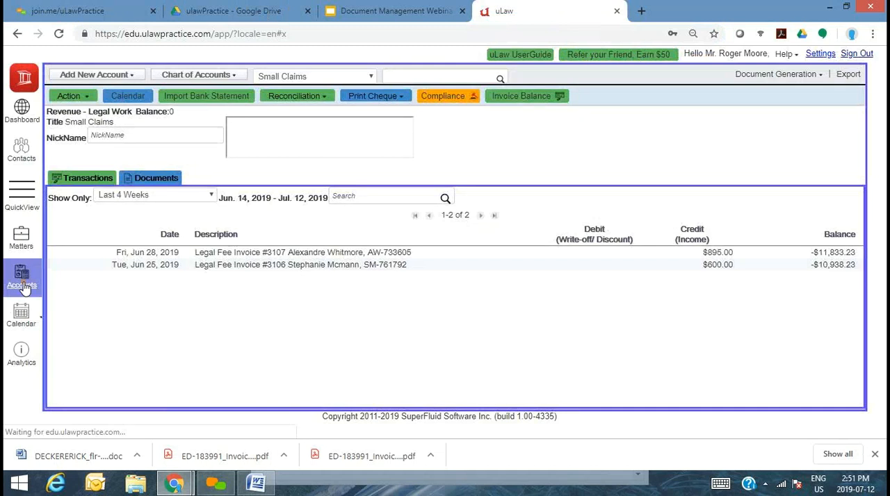
pyautogui.click(157, 180)
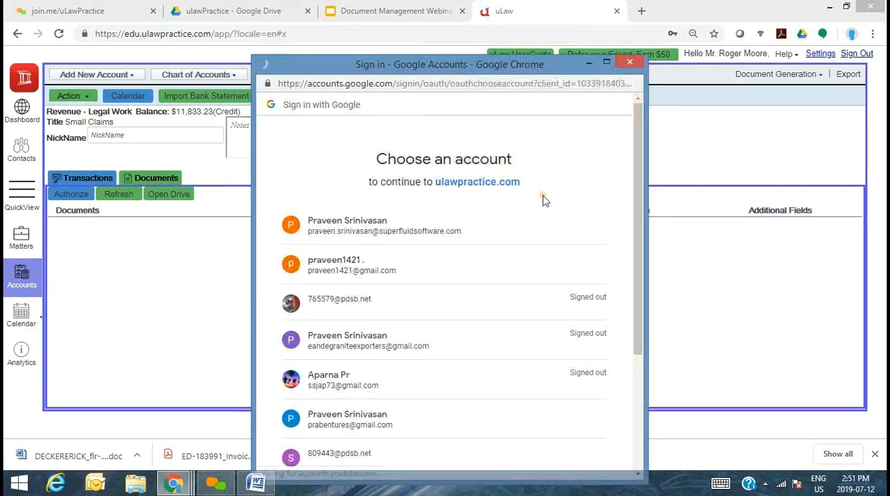
pyautogui.click(376, 233)
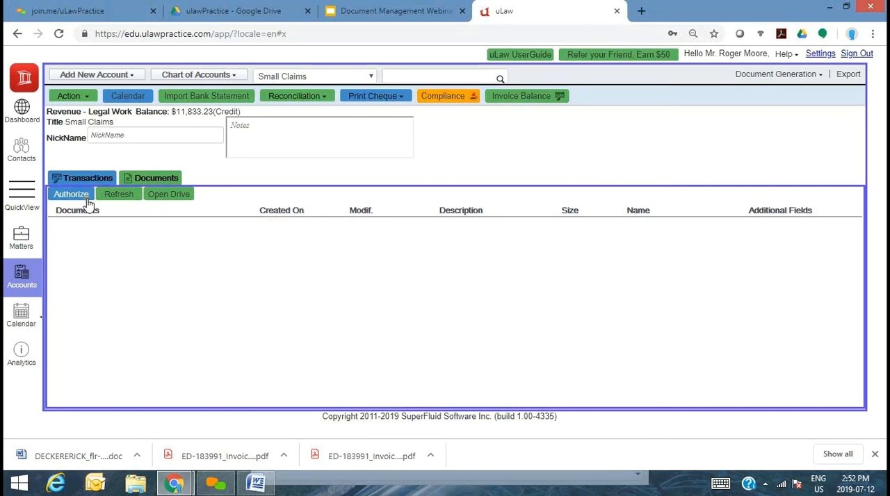
pyautogui.click(123, 200)
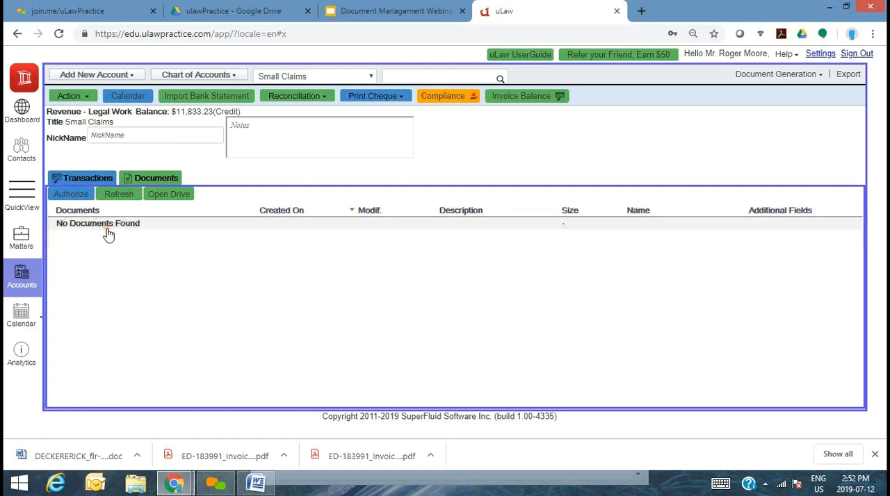
# - Create a folder named July-2019 in Google Drive under ulawPractice > Accounts > 2019 and open it
pyautogui.click(278, 7)
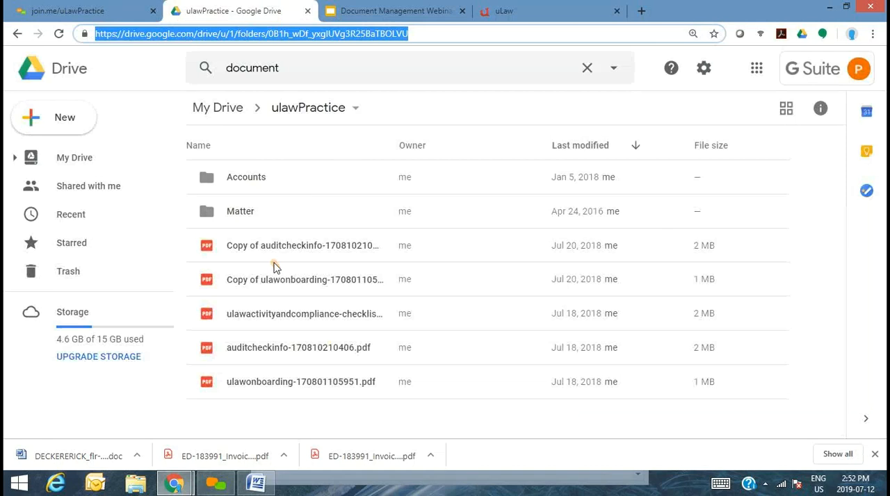
pyautogui.doubleClick(241, 180)
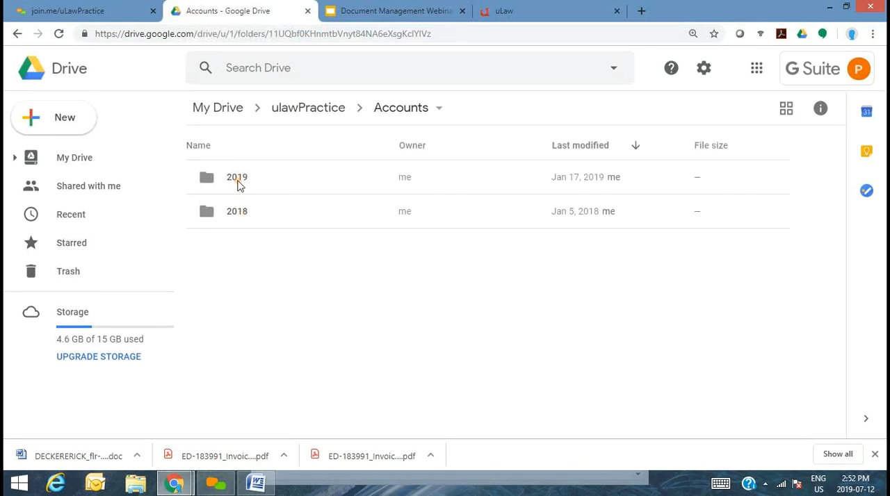
pyautogui.doubleClick(239, 182)
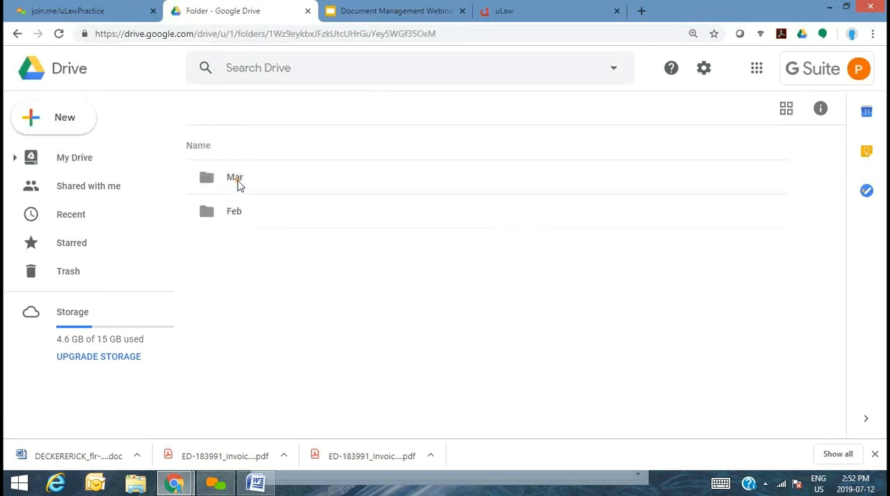
pyautogui.rightClick(256, 269)
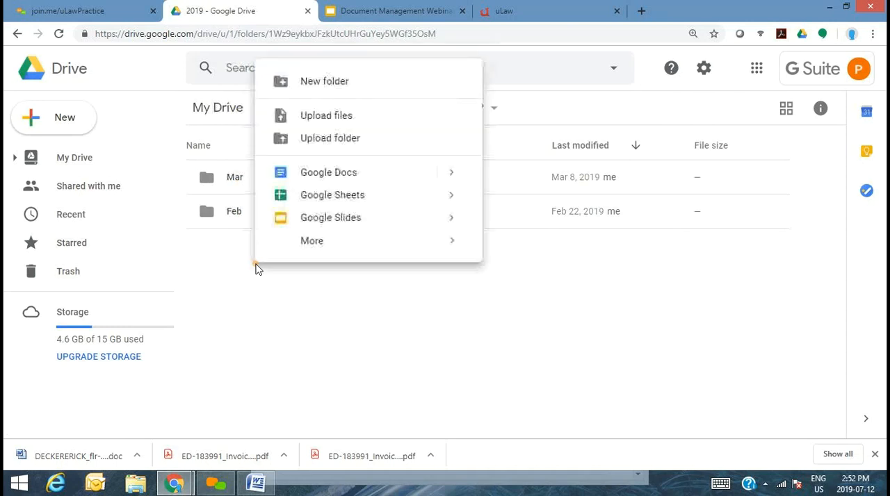
pyautogui.click(351, 87)
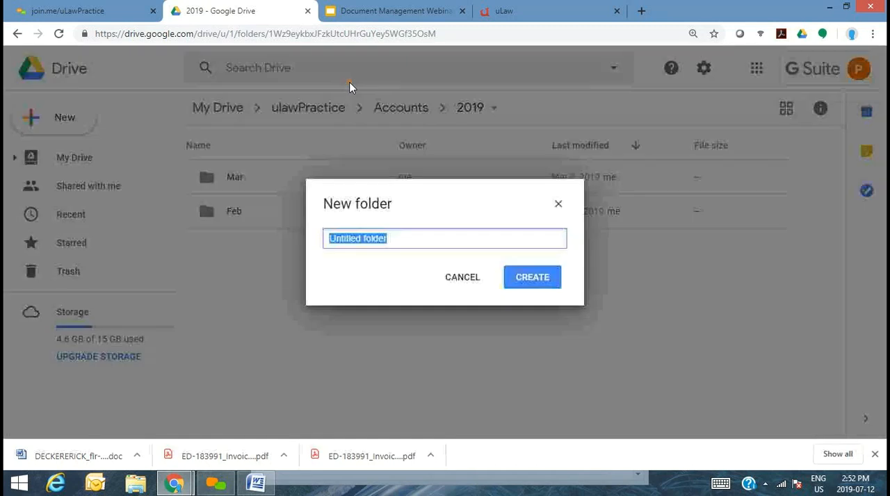
pyautogui.write('July-2019')
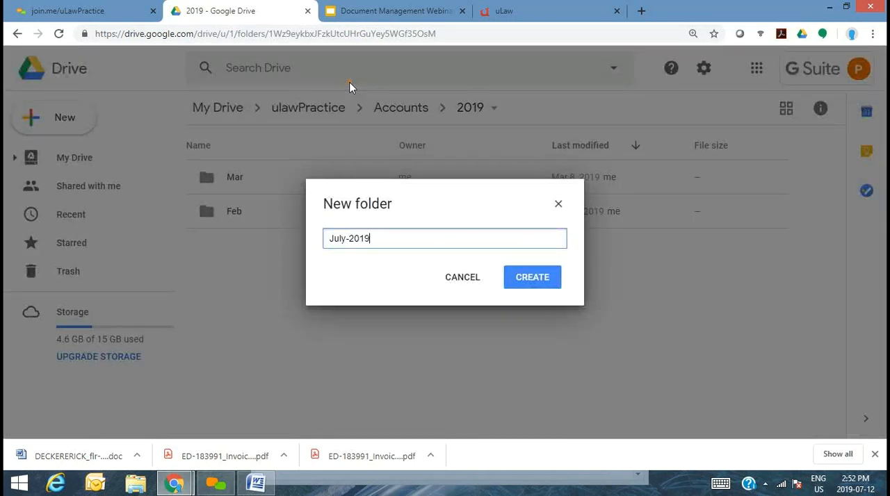
pyautogui.click(535, 280)
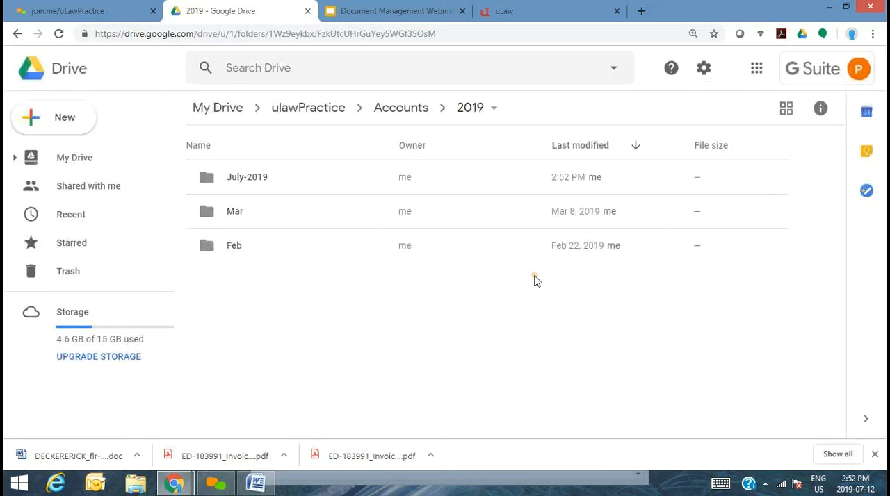
pyautogui.click(248, 179)
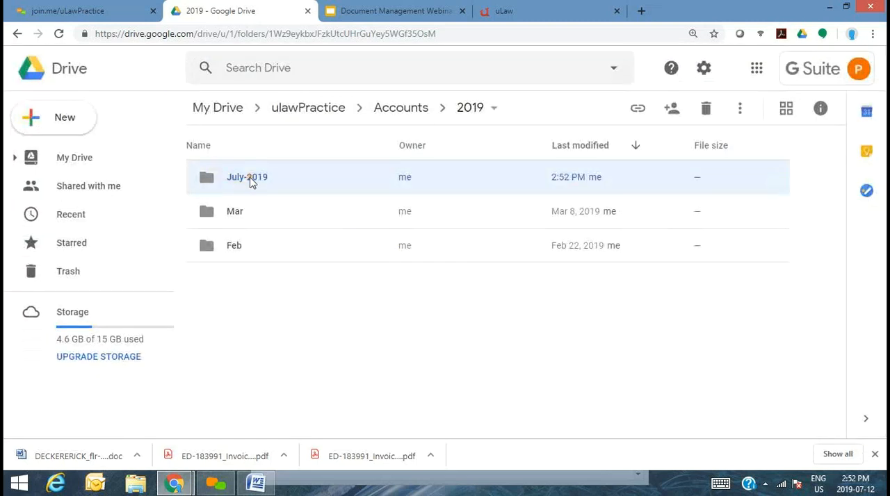
pyautogui.doubleClick(249, 178)
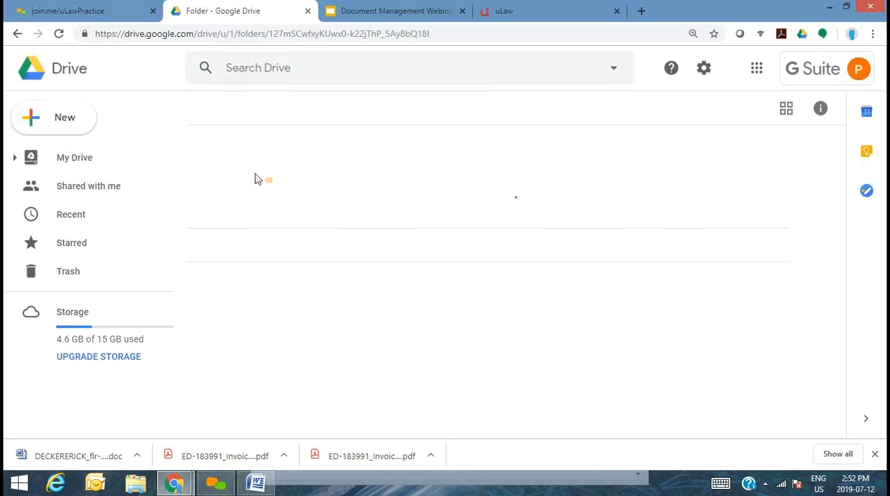
# - Generate the Small Claims account's HST tax statement in uLaw as a quarterly Acrobat PDF for 2019-07-01 to 2019-09-30 and download it
pyautogui.click(558, 5)
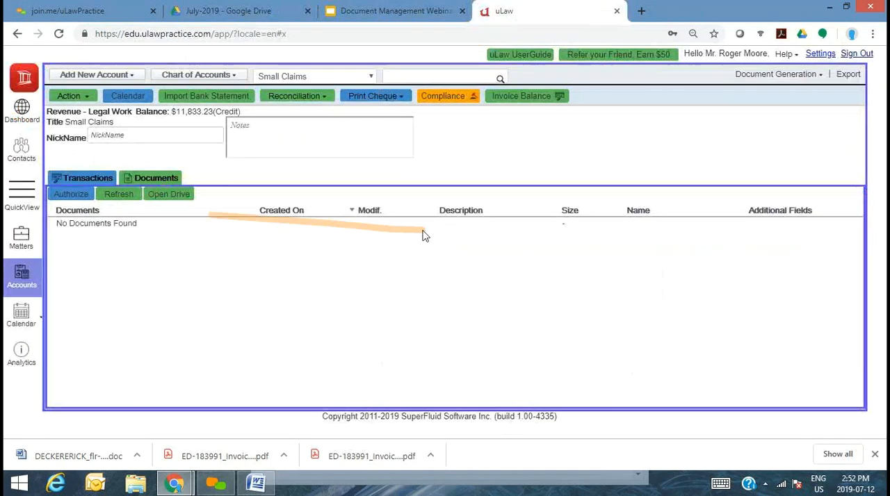
pyautogui.click(765, 76)
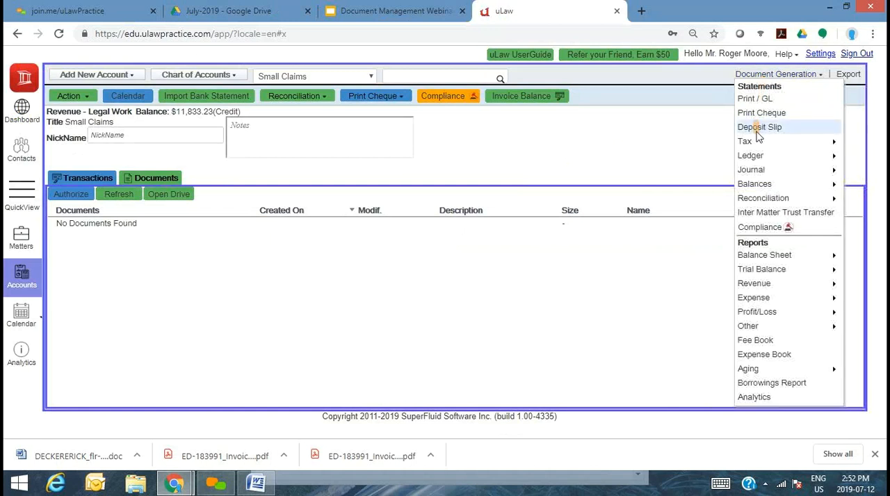
pyautogui.moveTo(761, 146)
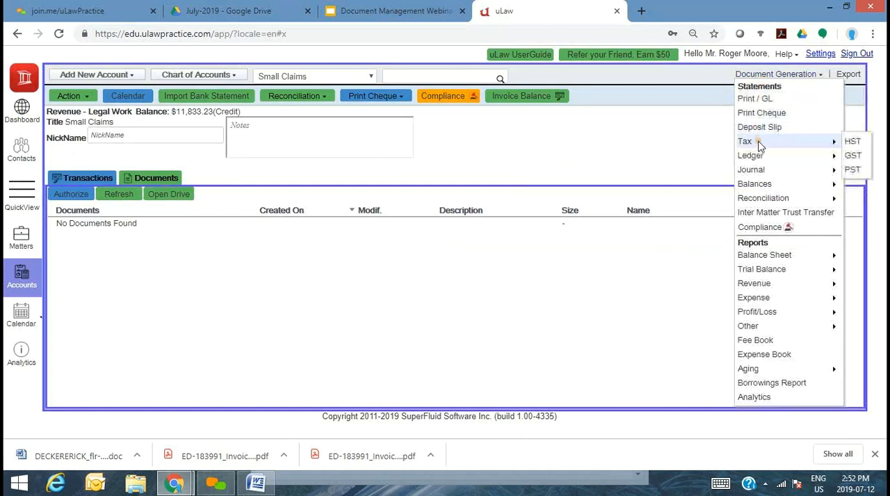
pyautogui.click(861, 144)
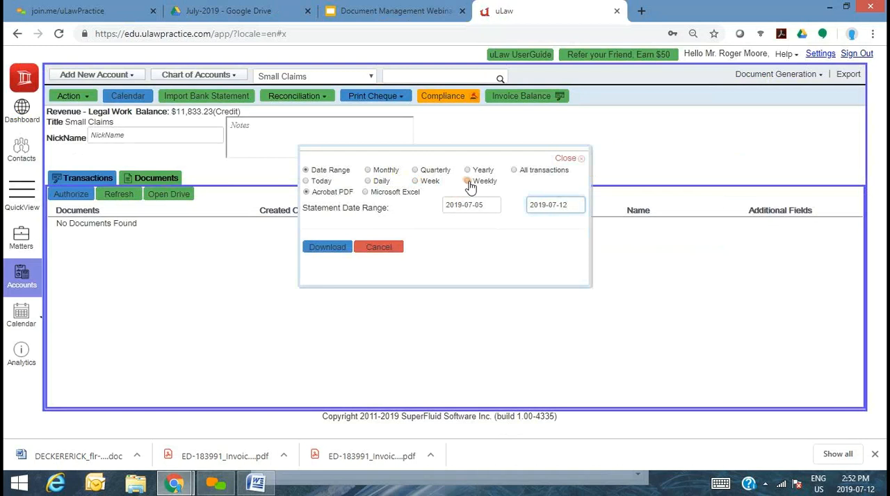
pyautogui.click(426, 174)
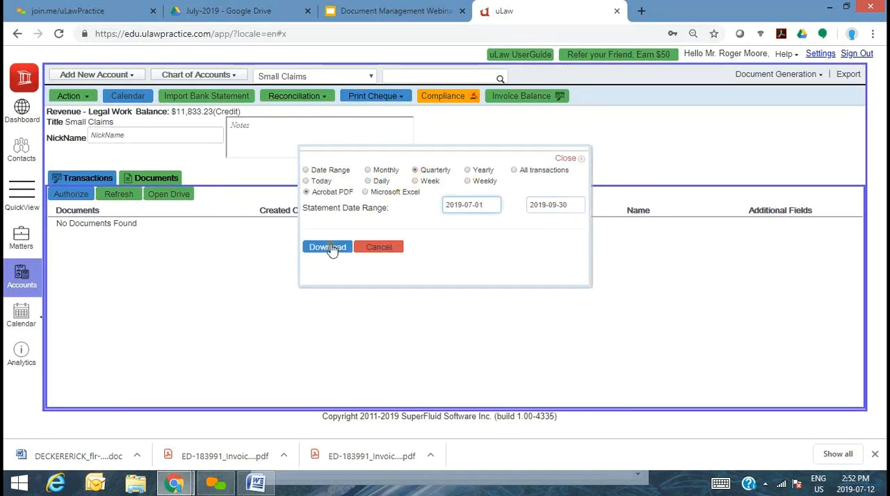
pyautogui.click(331, 249)
# - Upload the downloaded HST statement PDF to the July-2019 folder in Google Drive, refresh the account's documents in uLaw, and open the linked drive
pyautogui.click(252, 8)
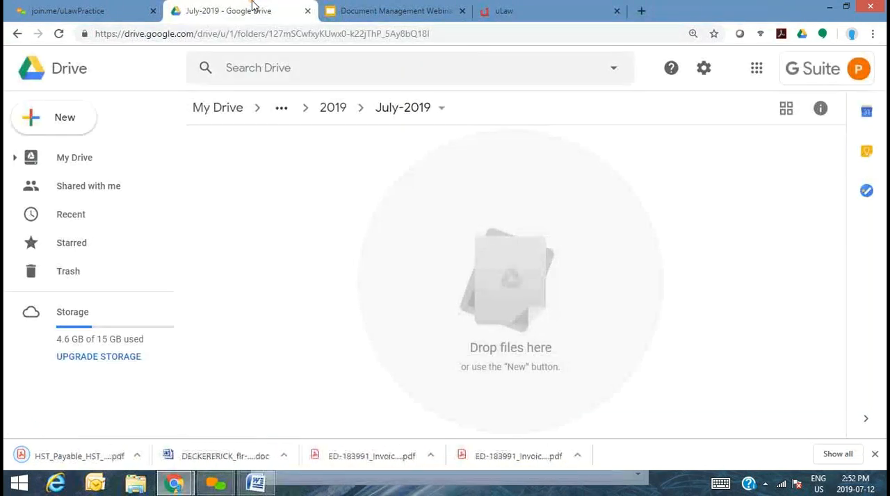
pyautogui.moveTo(91, 466); pyautogui.dragTo(394, 340)
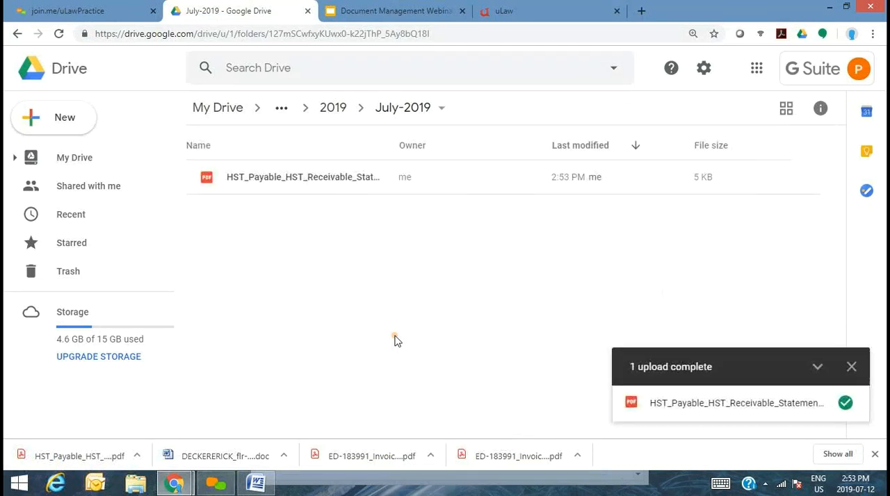
pyautogui.click(525, 6)
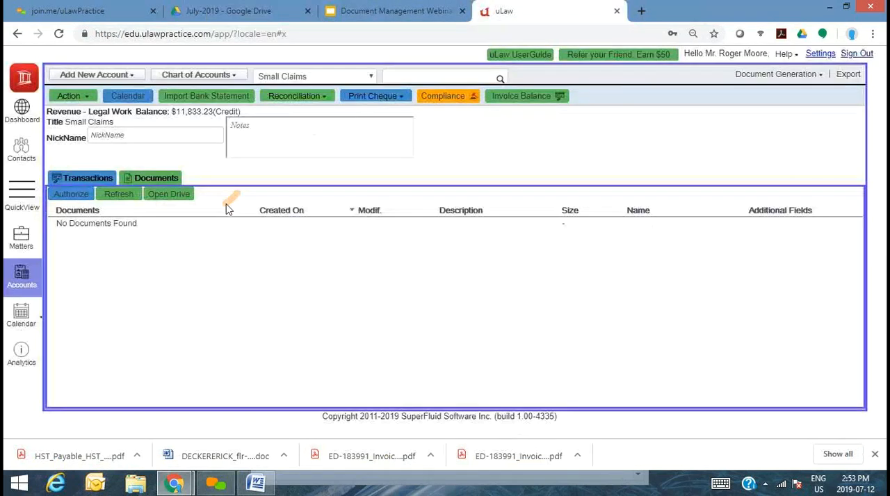
pyautogui.click(134, 200)
pyautogui.click(174, 200)
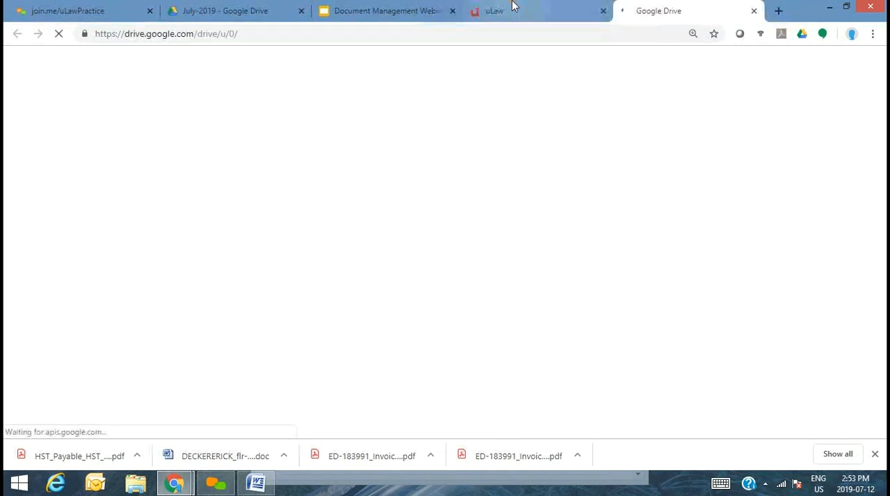
# - Upload the HST statement PDF to the parent 2019 folder in Google Drive as well, and close the extra My Drive page
pyautogui.click(561, 6)
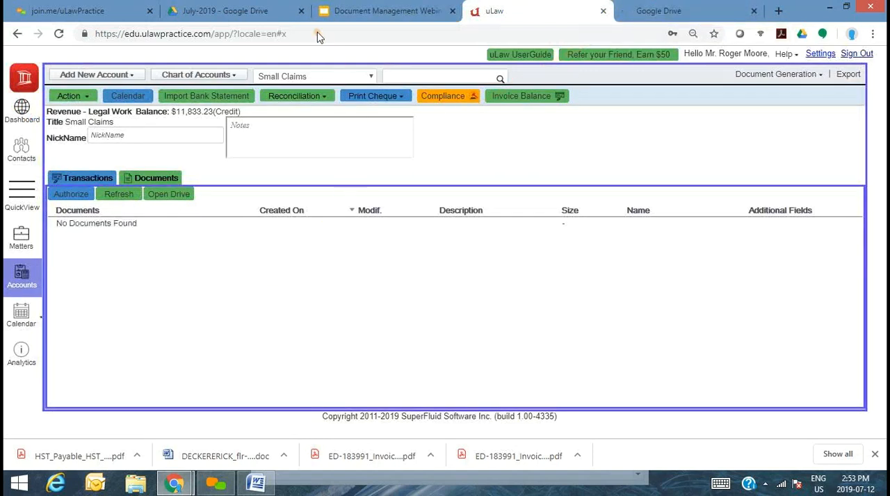
pyautogui.click(212, 6)
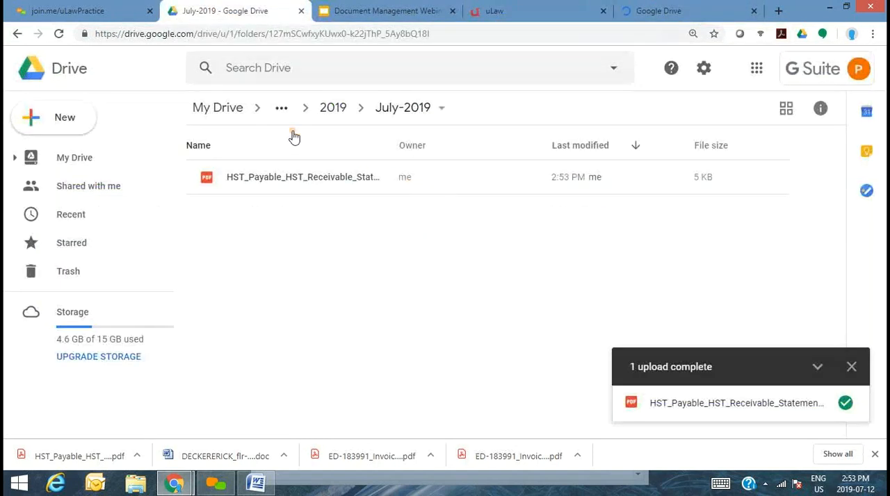
pyautogui.click(333, 110)
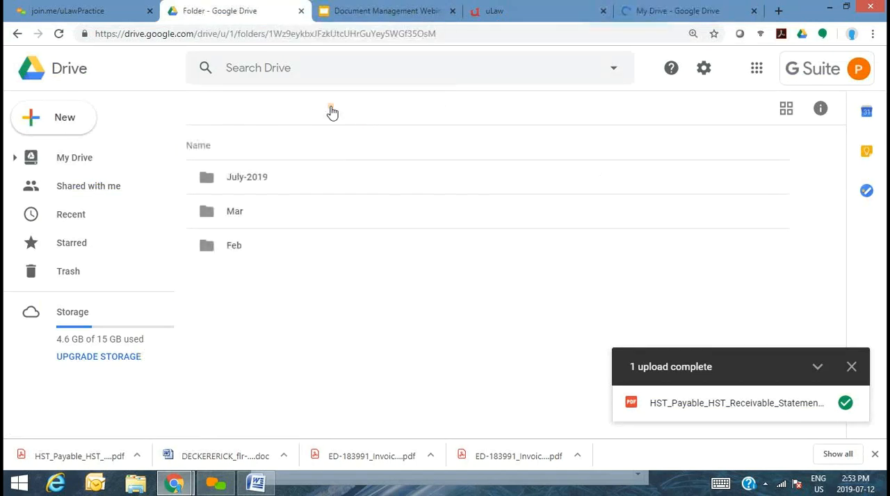
pyautogui.moveTo(75, 459); pyautogui.dragTo(277, 363)
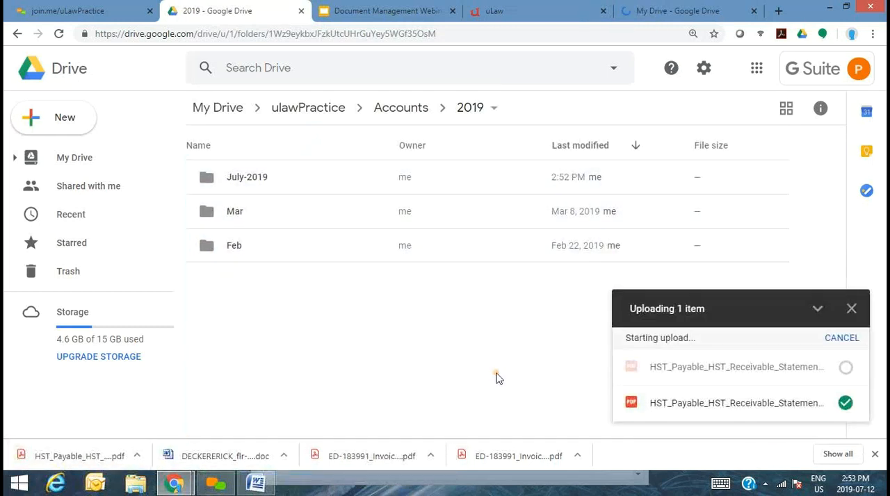
pyautogui.click(652, 13)
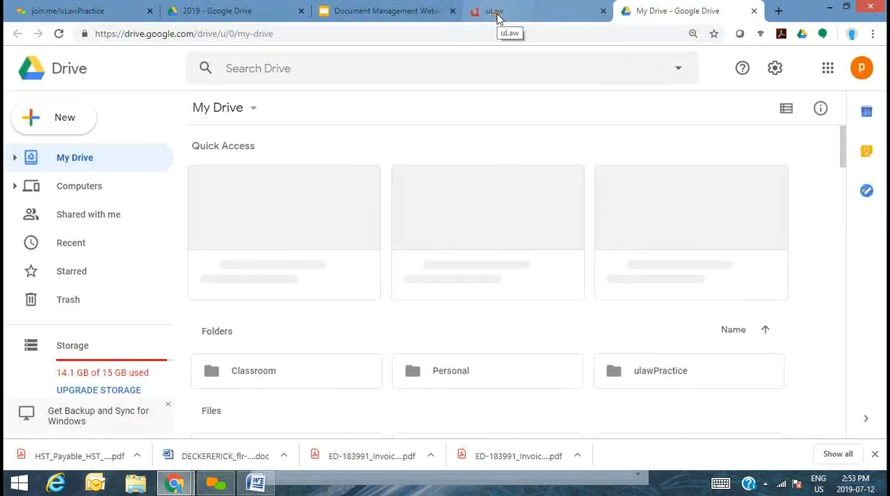
pyautogui.click(755, 11)
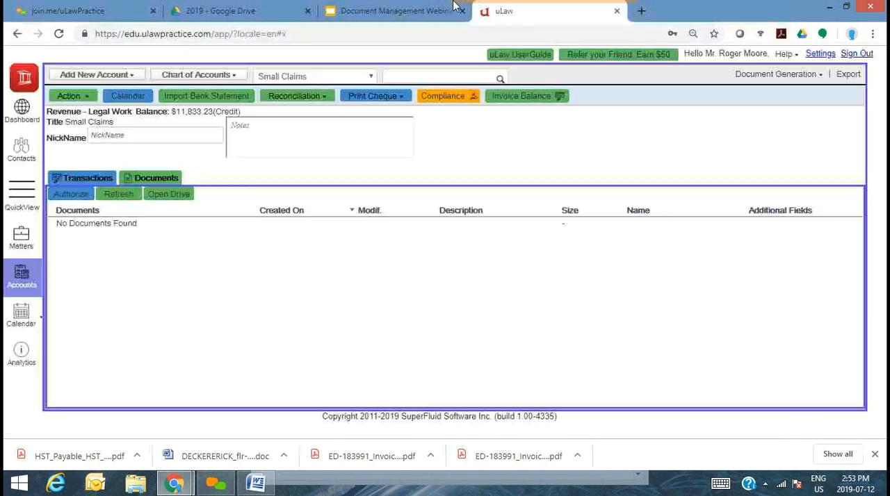
# - Check the 2019 folder in Google Drive, refresh the Small Claims account's documents in uLaw, and request drive authorization again
pyautogui.click(252, 6)
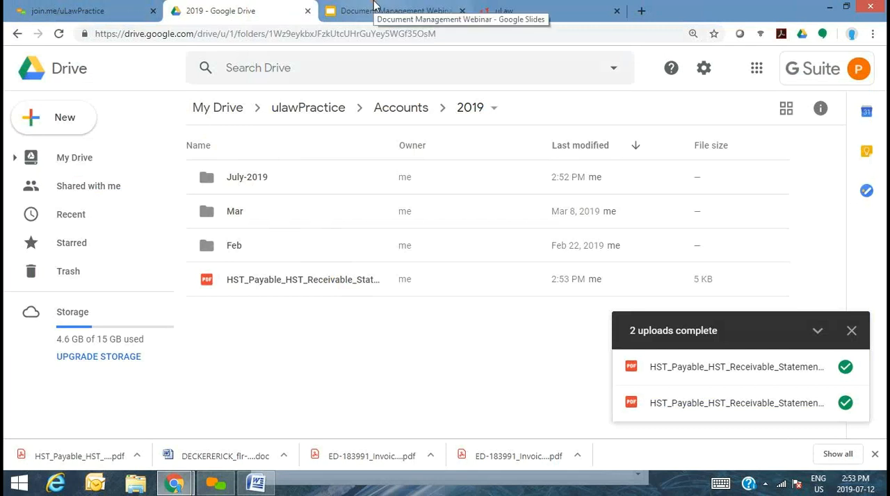
pyautogui.click(518, 10)
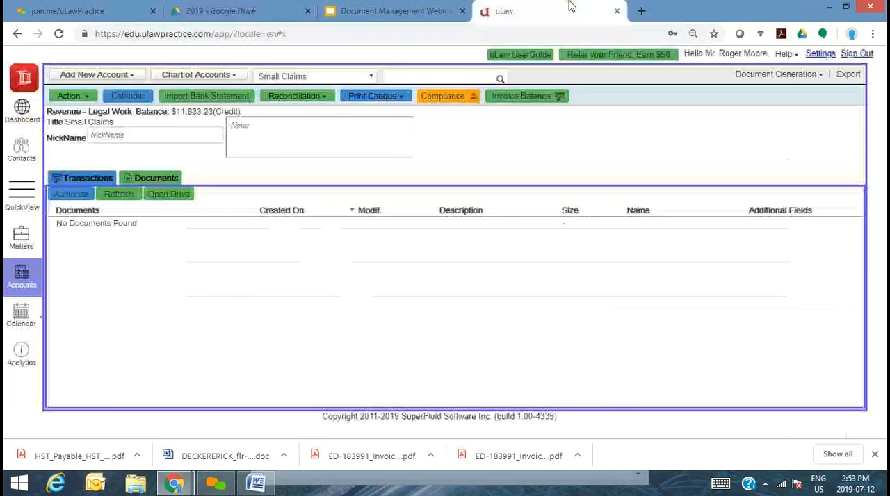
pyautogui.click(119, 196)
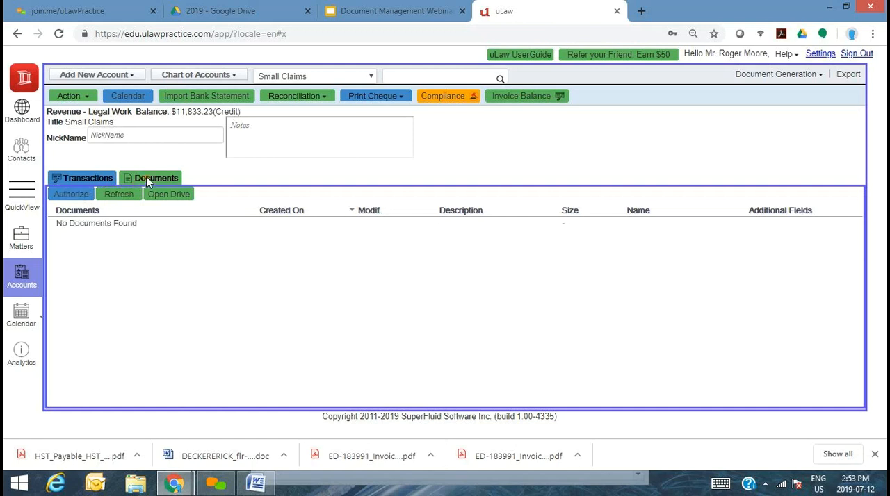
pyautogui.click(89, 197)
# - Switch to the Family Law matter's documents in uLaw and open the ulawPractice > Matter folder in Google Drive
pyautogui.click(26, 240)
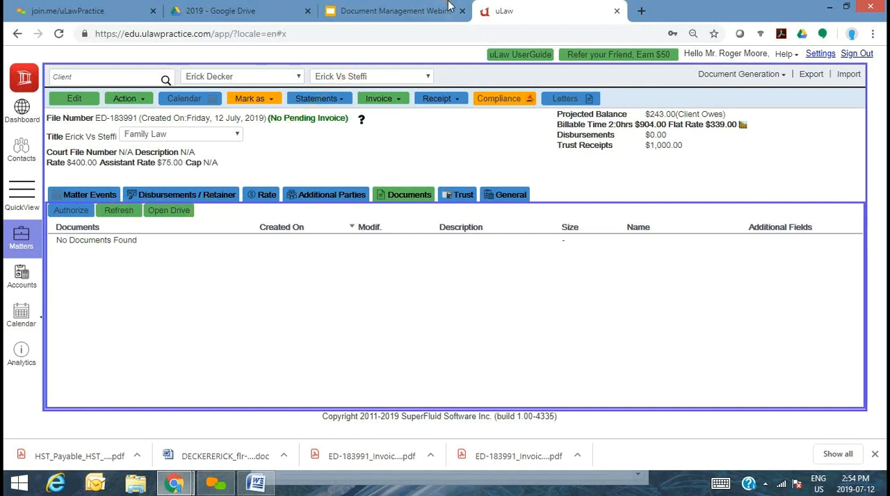
pyautogui.click(202, 13)
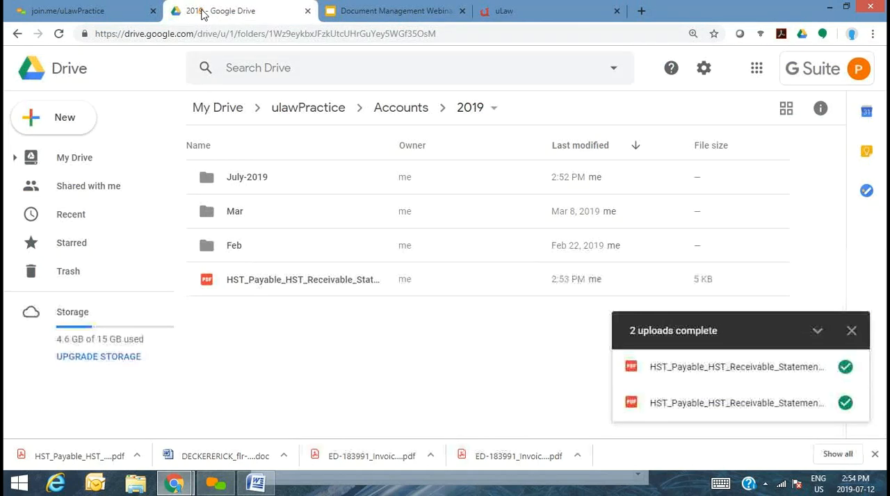
pyautogui.click(308, 108)
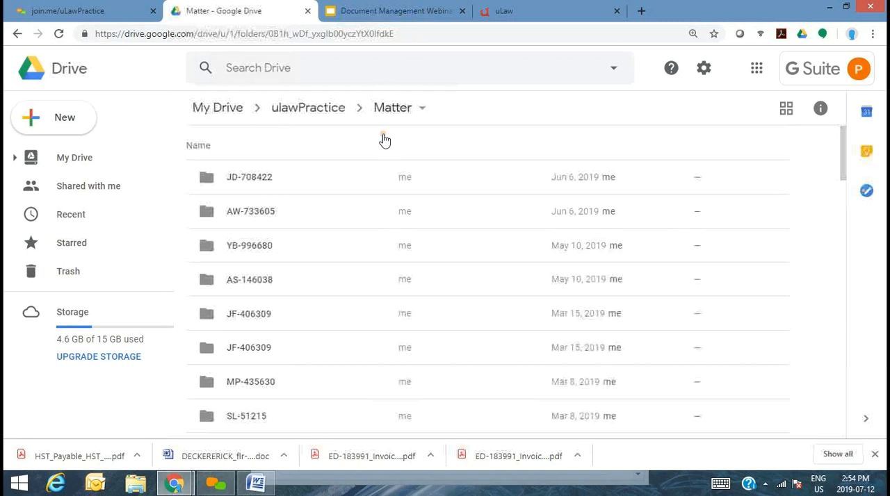
# - Open the Family Law matter's own folder in Google Drive under ulawPractice > Matter and upload the HST statement PDF into it
pyautogui.click(515, 10)
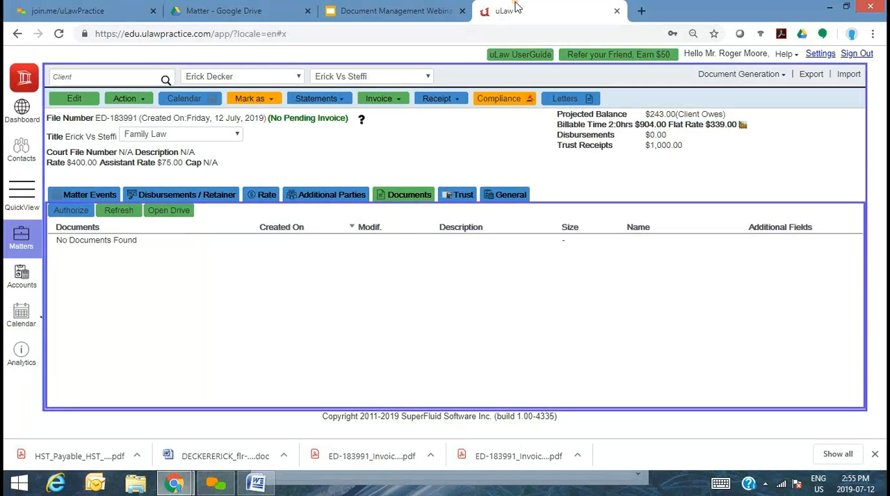
pyautogui.click(343, 6)
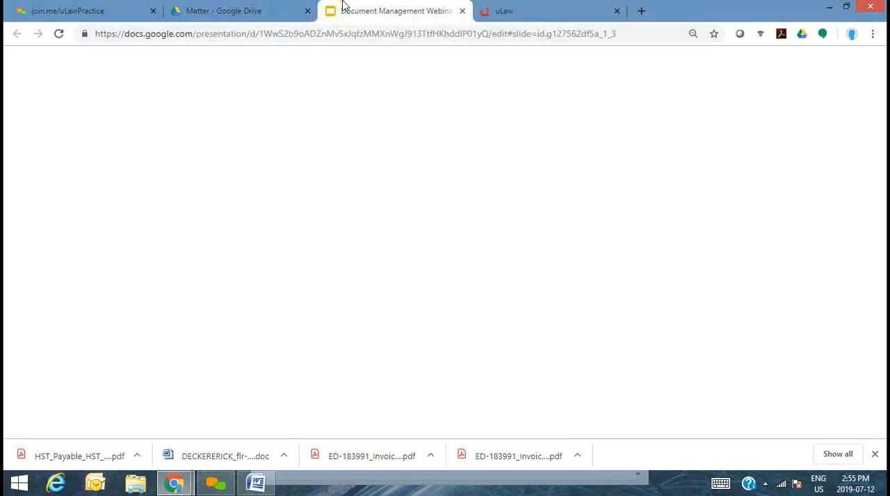
pyautogui.click(265, 5)
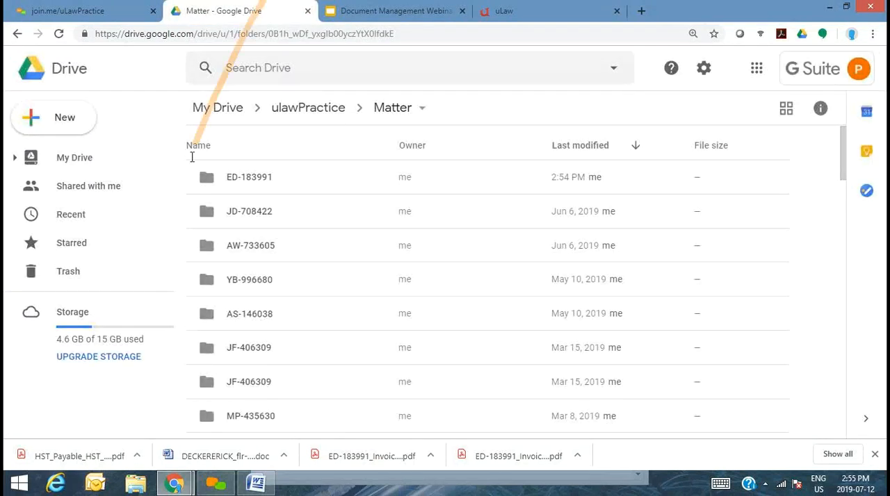
pyautogui.doubleClick(249, 179)
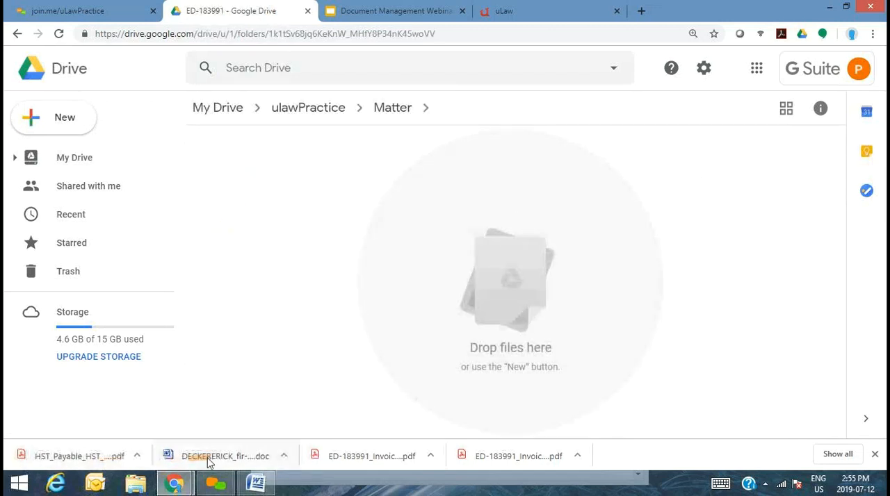
pyautogui.moveTo(81, 450); pyautogui.dragTo(429, 265)
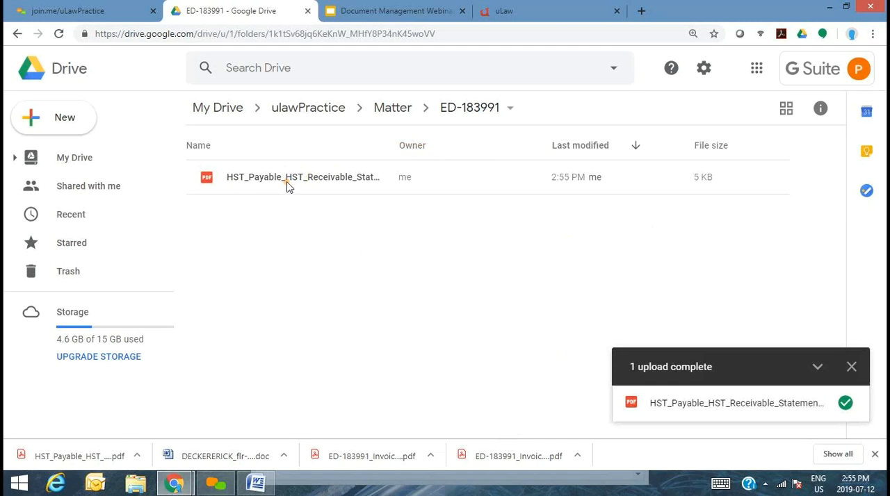
# - Select the uploaded HST statement in Google Drive and refresh the Family Law matter's document list in uLaw
pyautogui.click(287, 184)
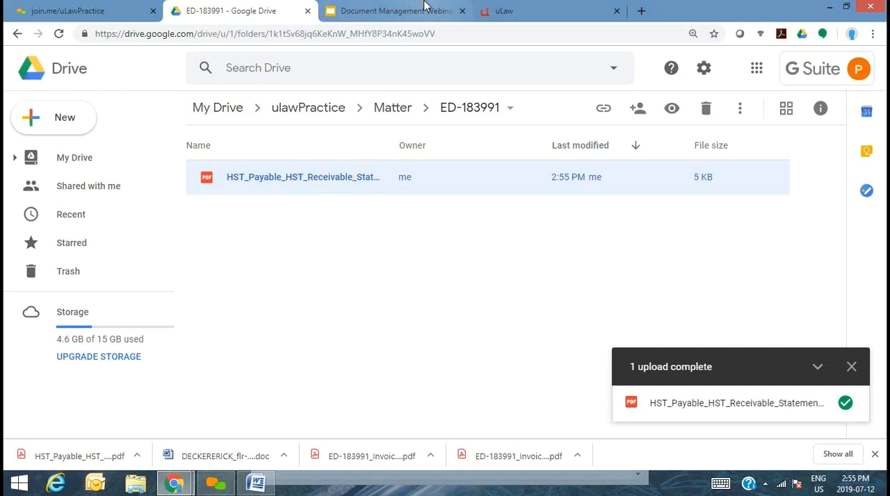
pyautogui.click(518, 10)
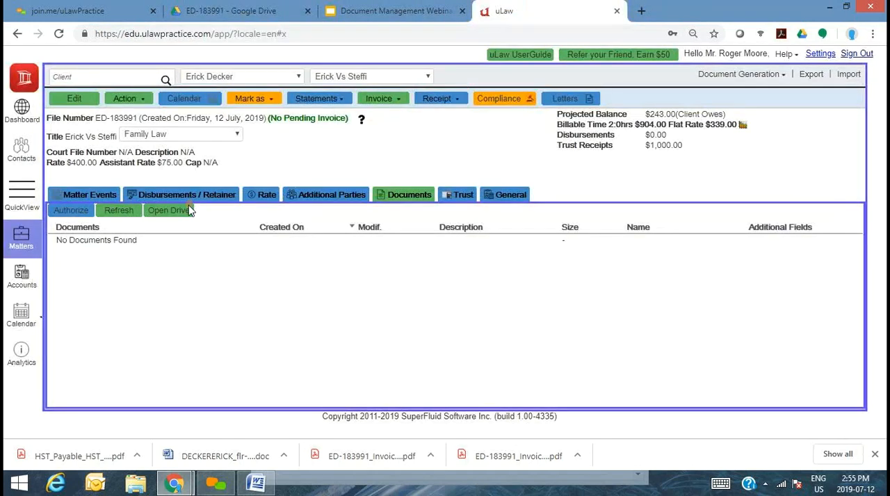
pyautogui.click(119, 212)
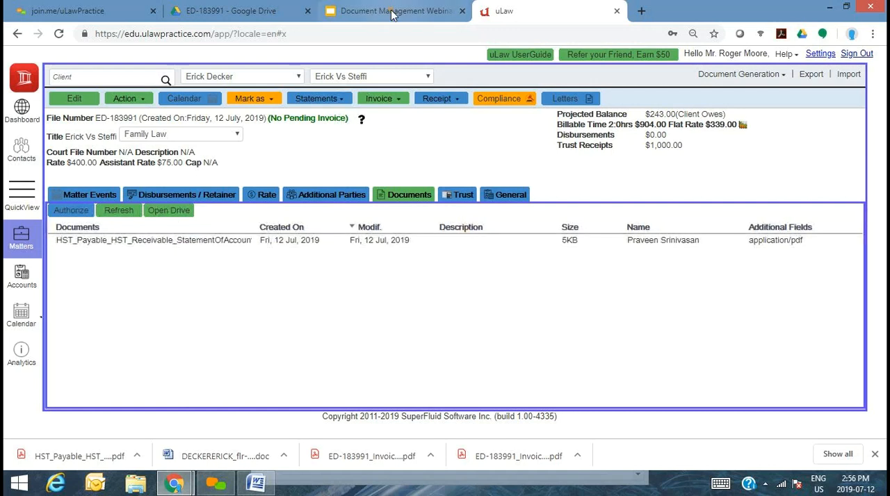
# - Switch to Google Drive, show the uploaded HST statement's file details down to its description, and dismiss the upload notice
pyautogui.click(228, 9)
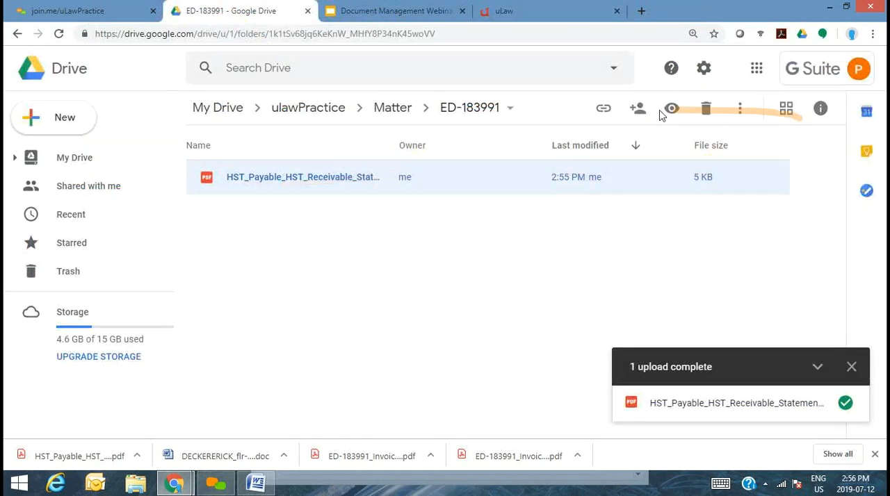
pyautogui.click(739, 111)
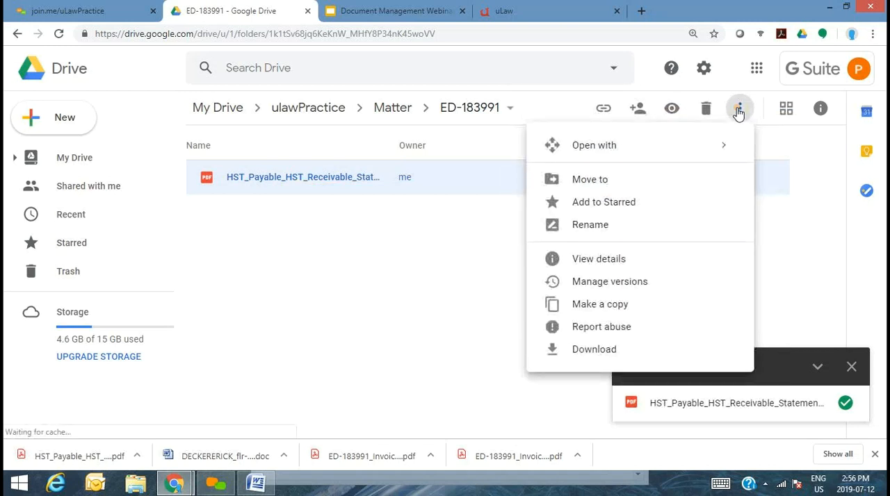
pyautogui.click(641, 260)
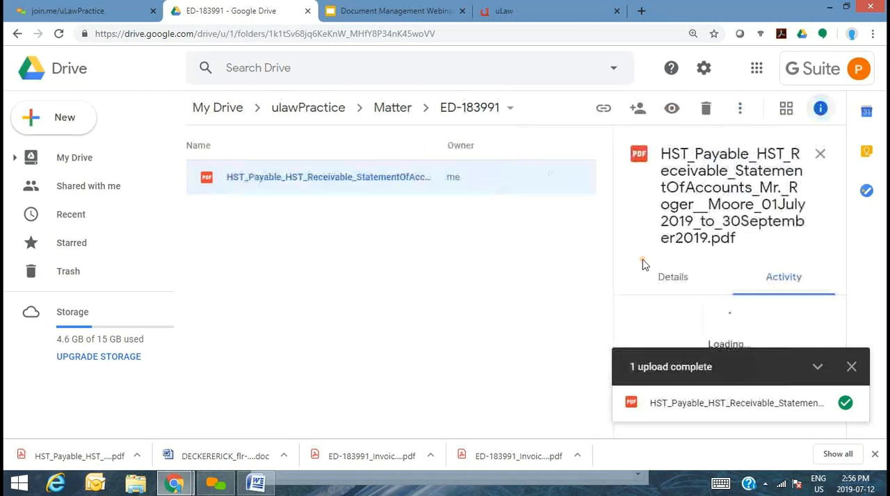
pyautogui.click(851, 367)
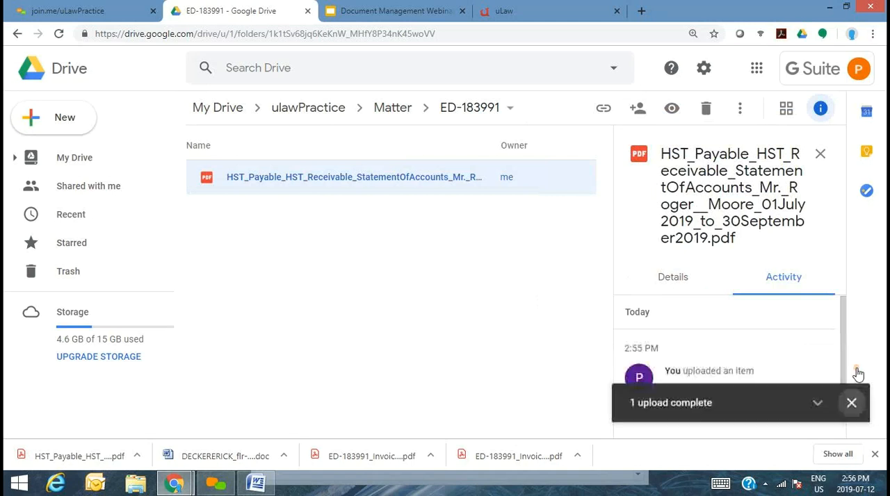
pyautogui.click(689, 277)
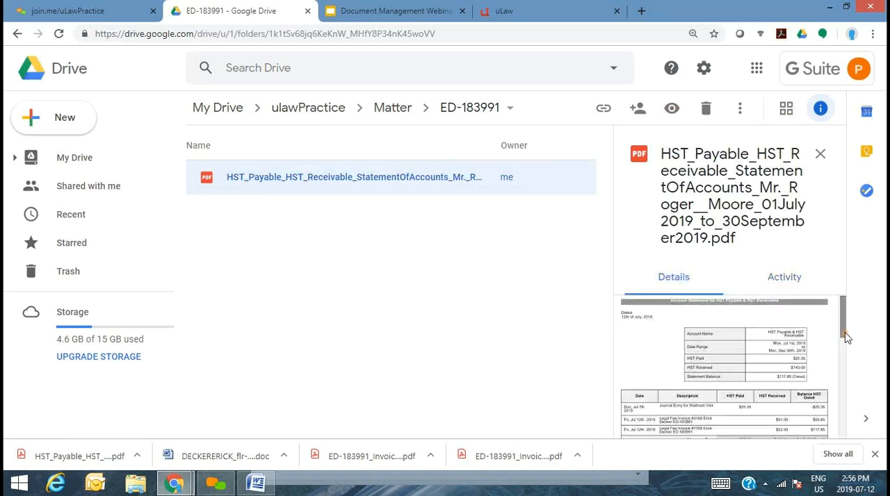
pyautogui.moveTo(847, 359); pyautogui.dragTo(842, 431)
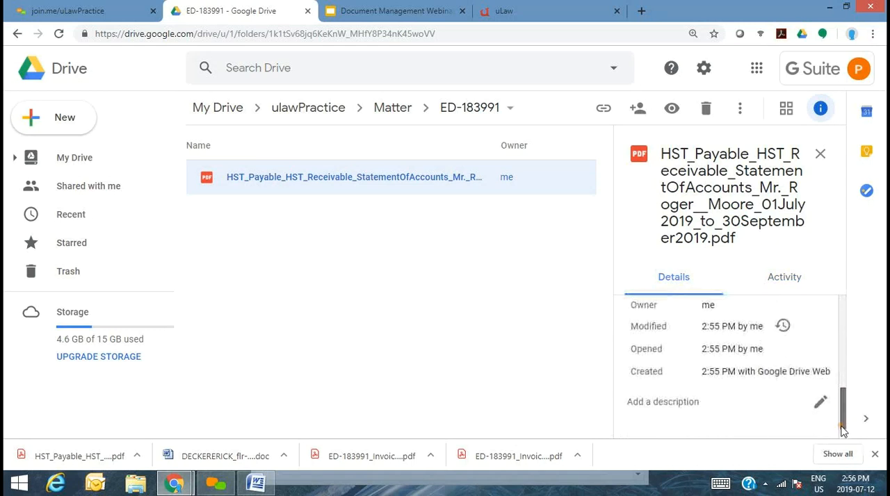
# - Describe the HST statement as "HST document uploaded by" followed by the uploader's first name, and save the description
pyautogui.click(820, 393)
pyautogui.write('HST docue')
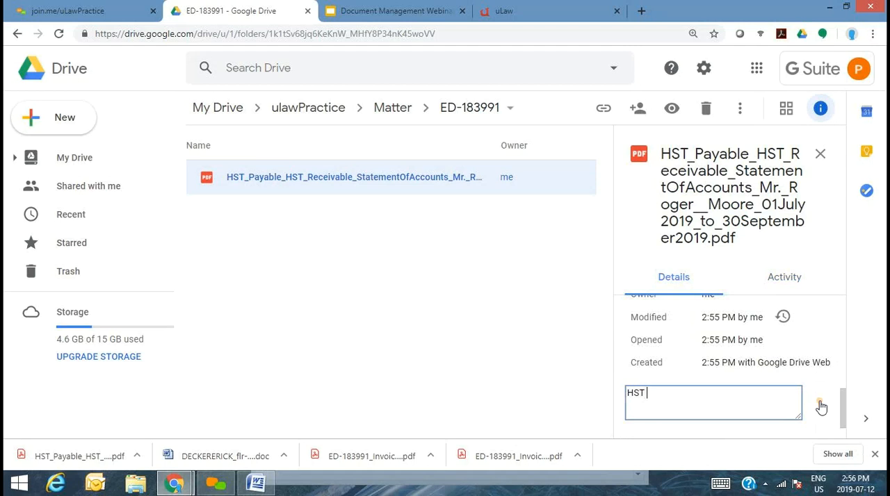
pyautogui.press('BackSpace')
pyautogui.write('ment uploaded by Jim')
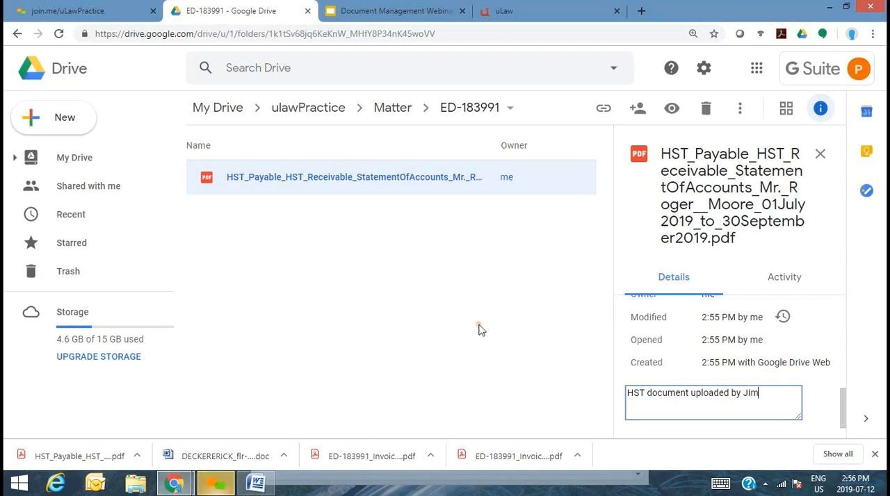
pyautogui.moveTo(475, 321); pyautogui.dragTo(120, 127)
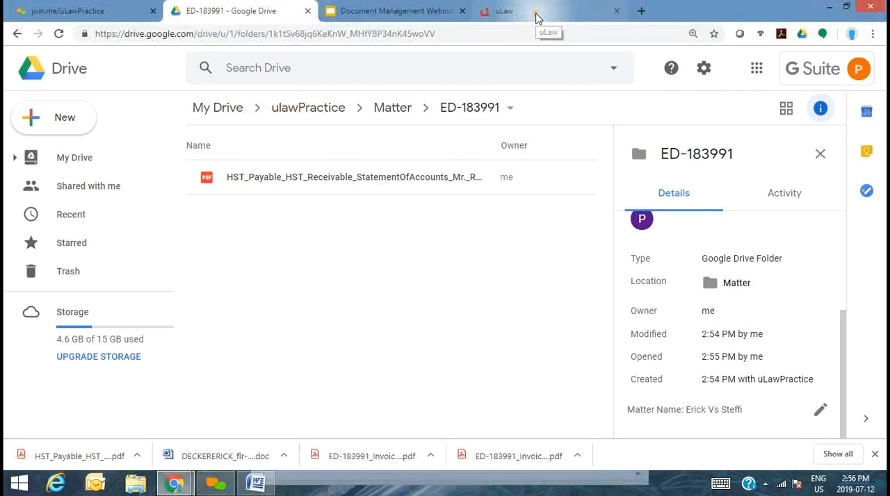
# - Switch to uLaw and refresh the Family Law matter's document list to load the new description
pyautogui.rightClick(536, 16)
pyautogui.click(493, 17)
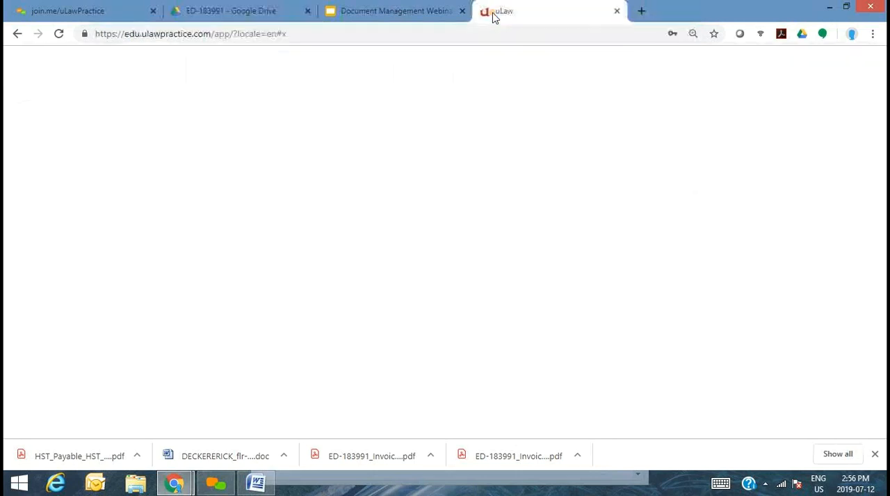
pyautogui.click(122, 216)
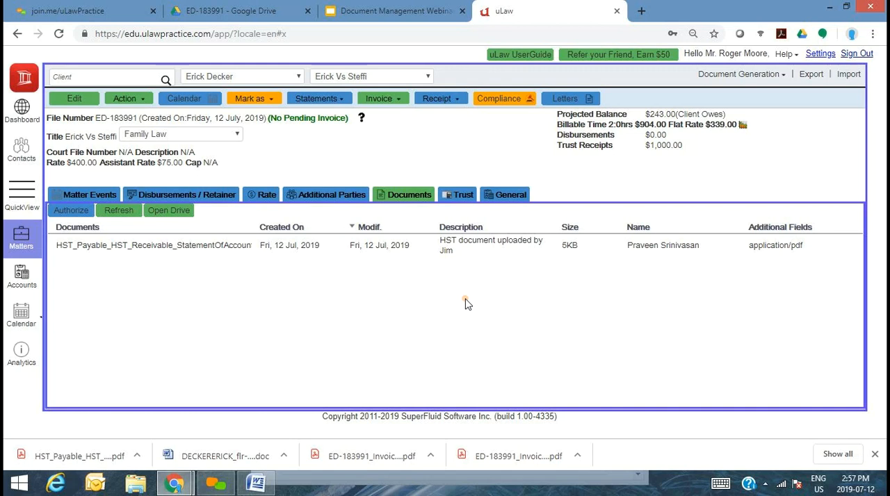
# - Reload the matter's folder in Google Drive and view Scanned_20190712-1457.pdf in the preview, closing it when done
pyautogui.click(235, 5)
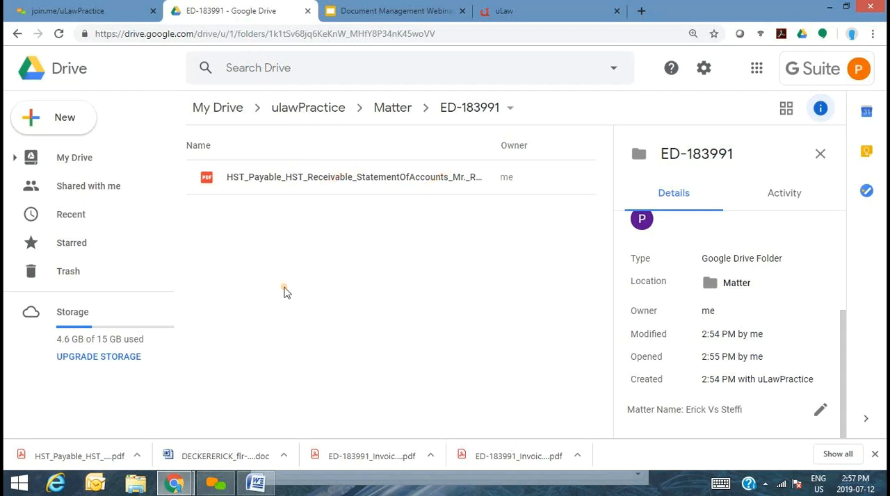
pyautogui.press('F5')
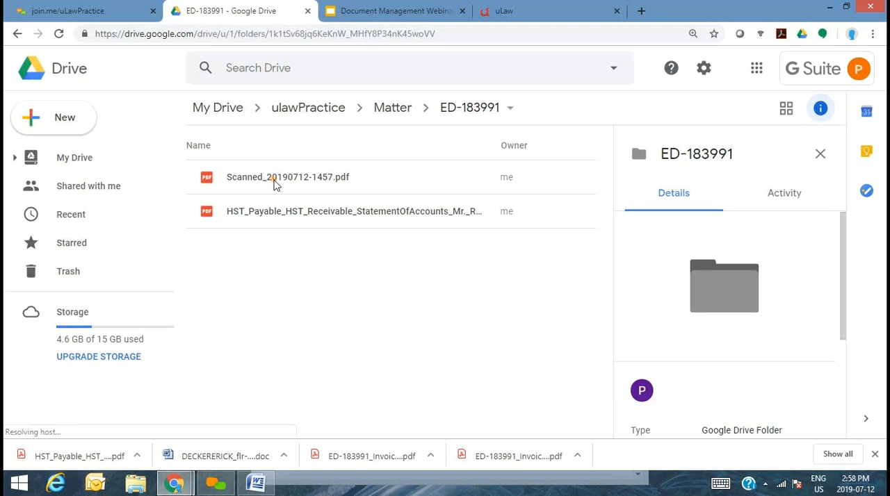
pyautogui.doubleClick(274, 179)
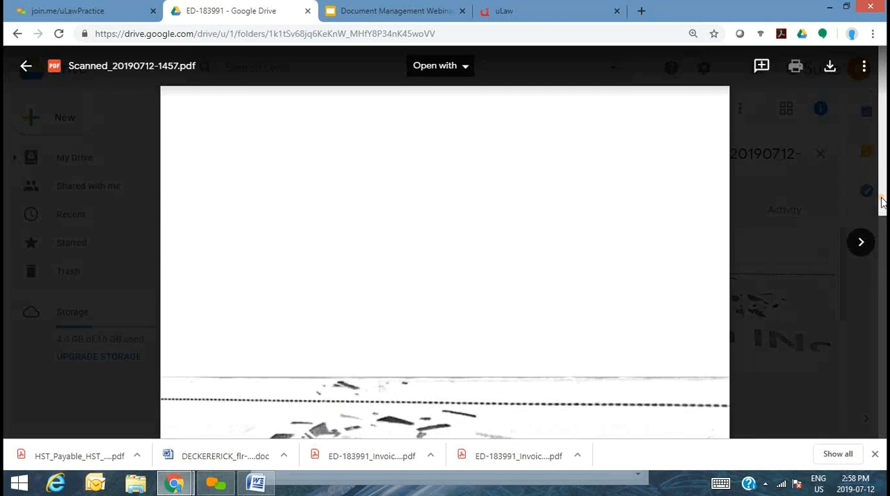
pyautogui.moveTo(881, 202); pyautogui.dragTo(882, 306)
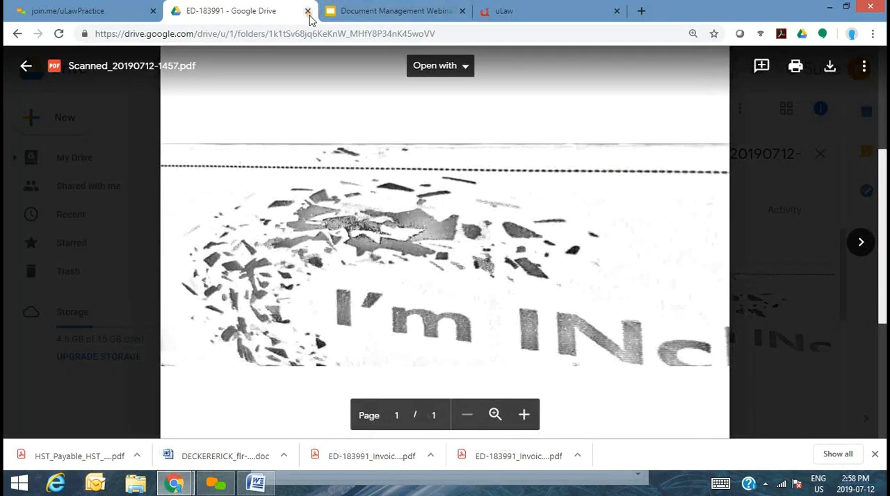
pyautogui.click(25, 65)
# - Refresh the Family Law matter's documents in uLaw, and show its Matter Events with the browser's downloads bar dismissed
pyautogui.click(518, 12)
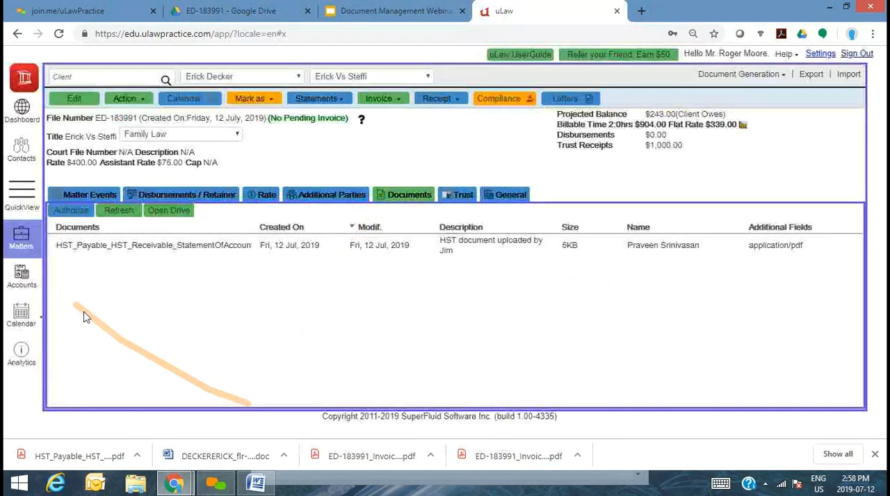
pyautogui.click(126, 213)
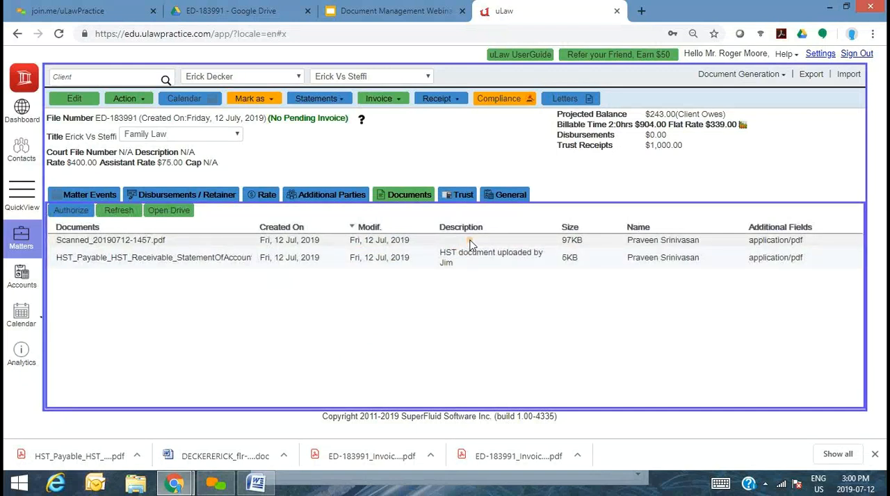
pyautogui.click(78, 198)
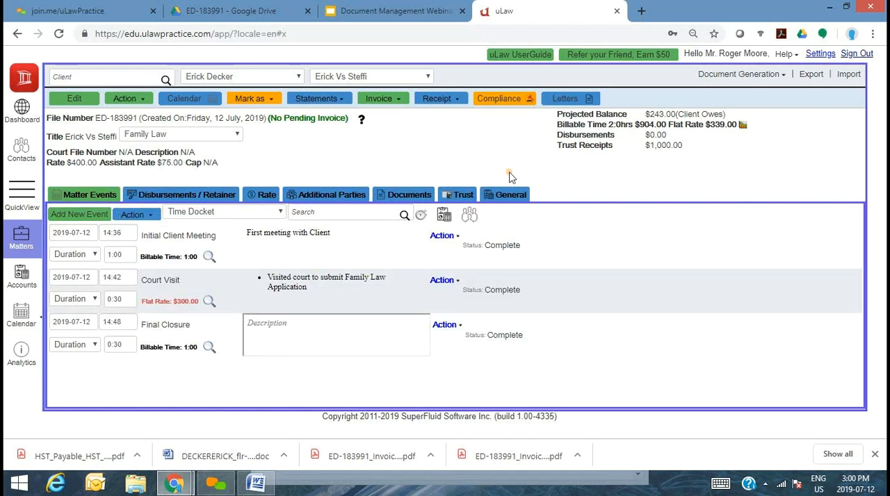
pyautogui.click(874, 454)
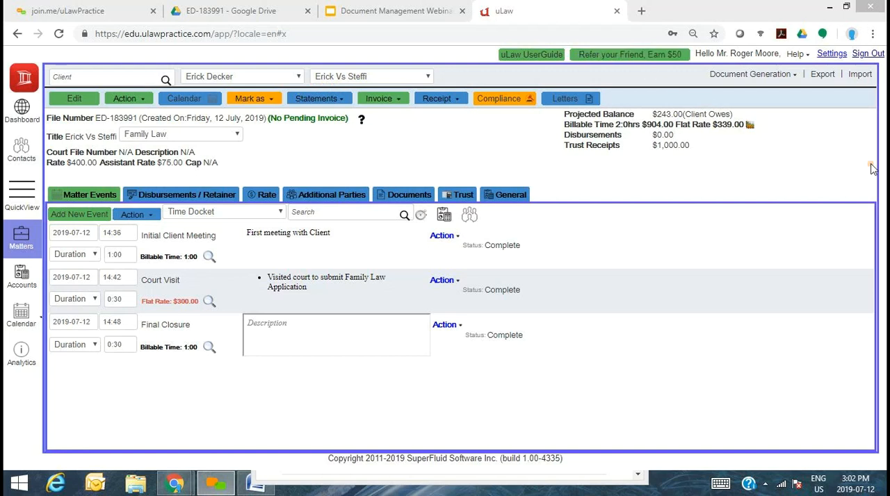
# - Set Matter Documents to Microsoft One Drive in the profile's Matter settings and save the change
pyautogui.click(831, 55)
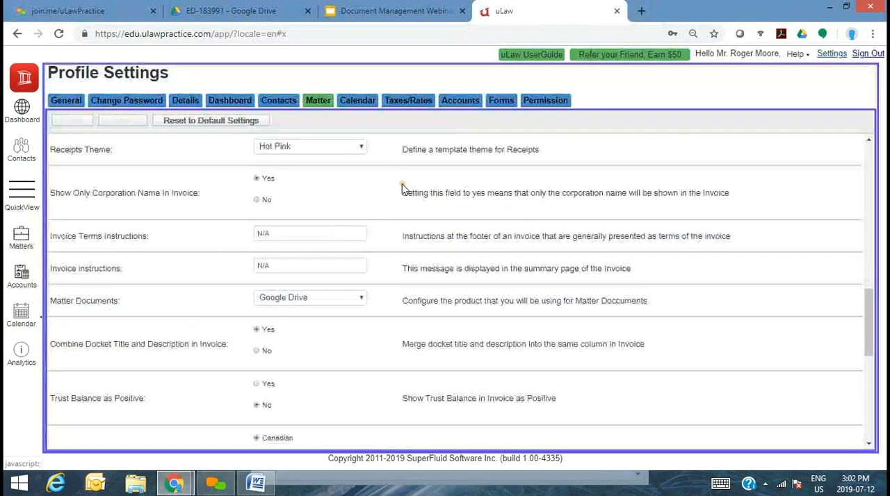
pyautogui.click(324, 303)
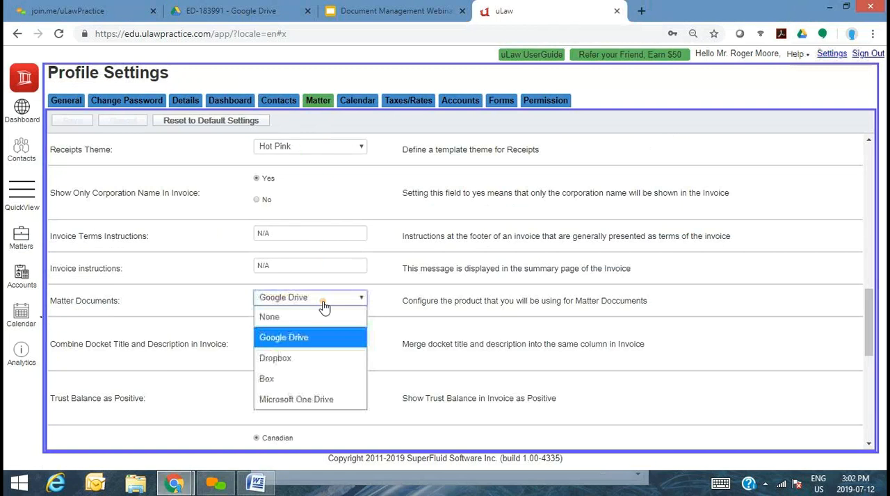
pyautogui.click(306, 398)
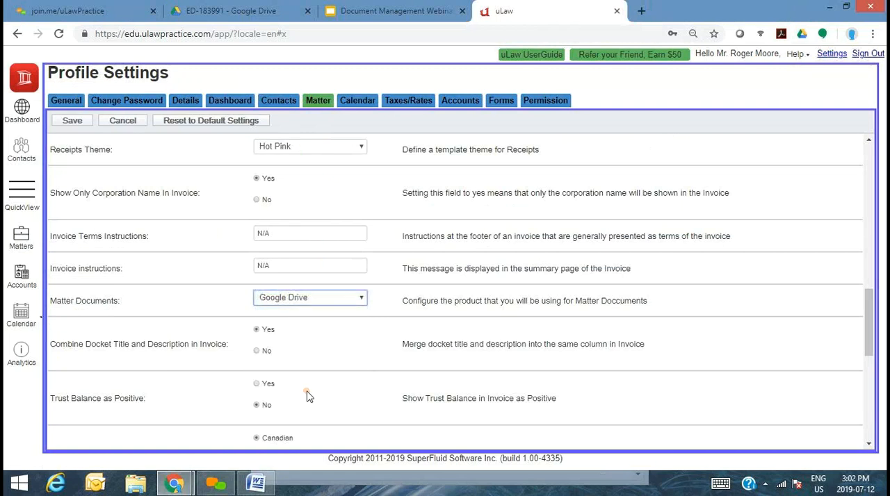
pyautogui.click(73, 122)
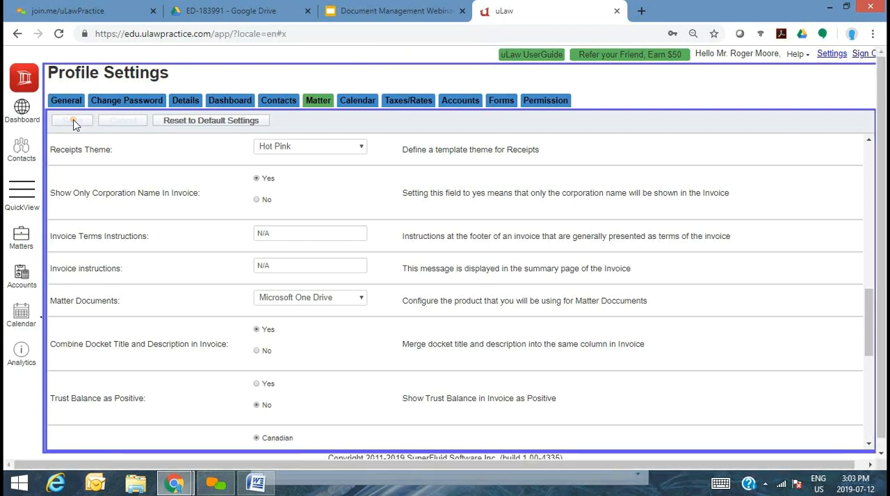
# - Return to the Family Law matter's documents, authorize the drive connection, and refresh the document list
pyautogui.click(22, 239)
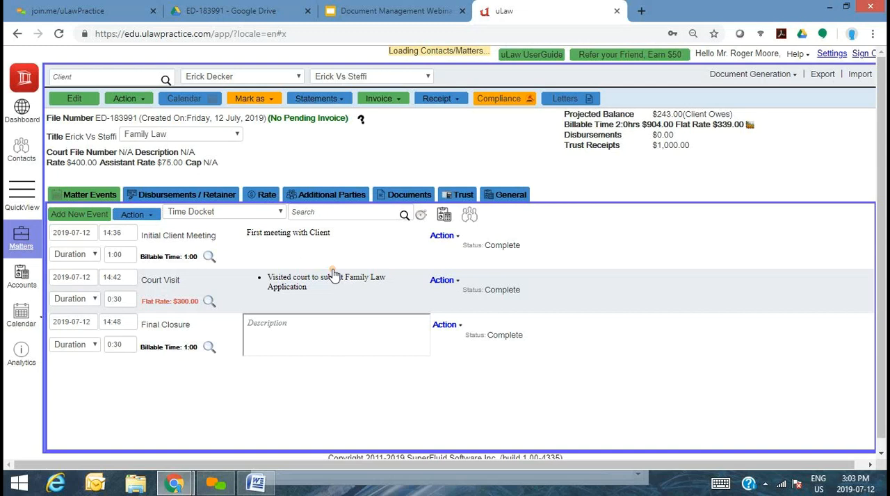
pyautogui.click(408, 195)
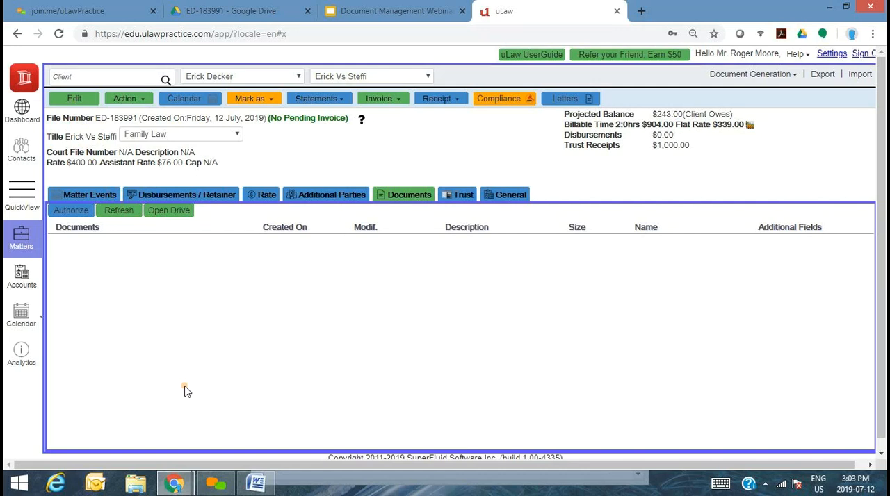
pyautogui.click(73, 211)
pyautogui.click(119, 213)
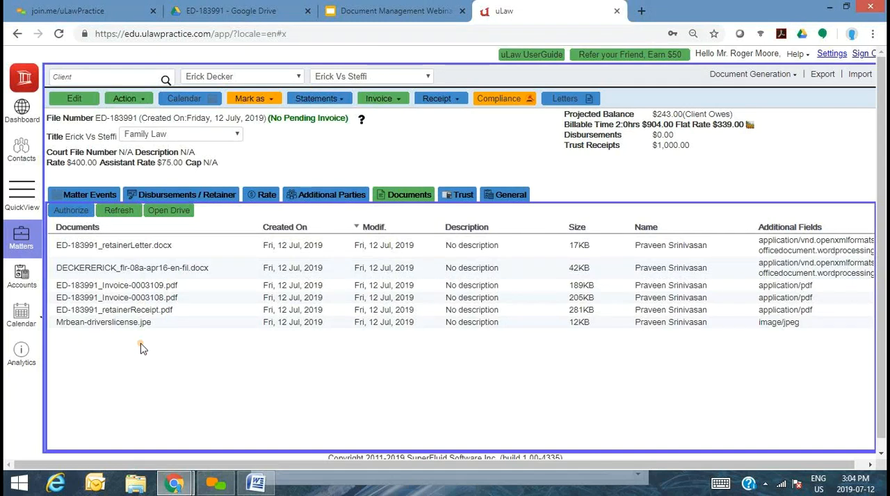
# - Reopen the profile's Matter settings at the Matter Documents storage option
pyautogui.click(837, 59)
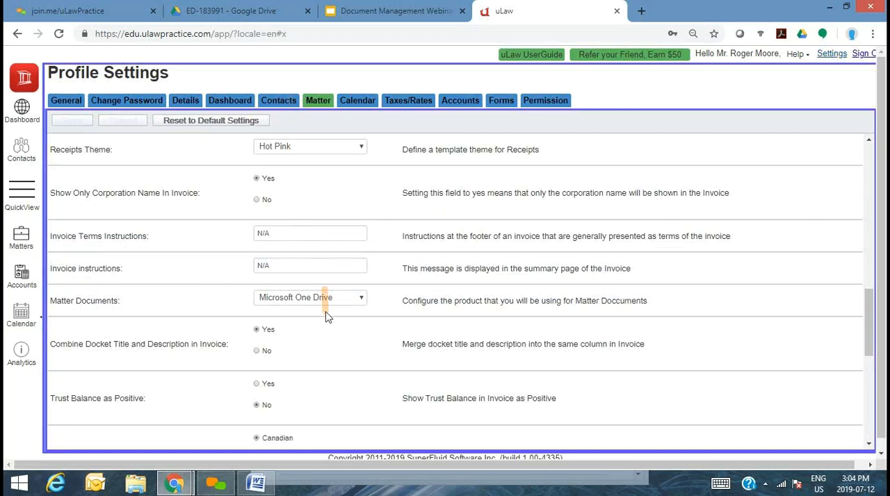